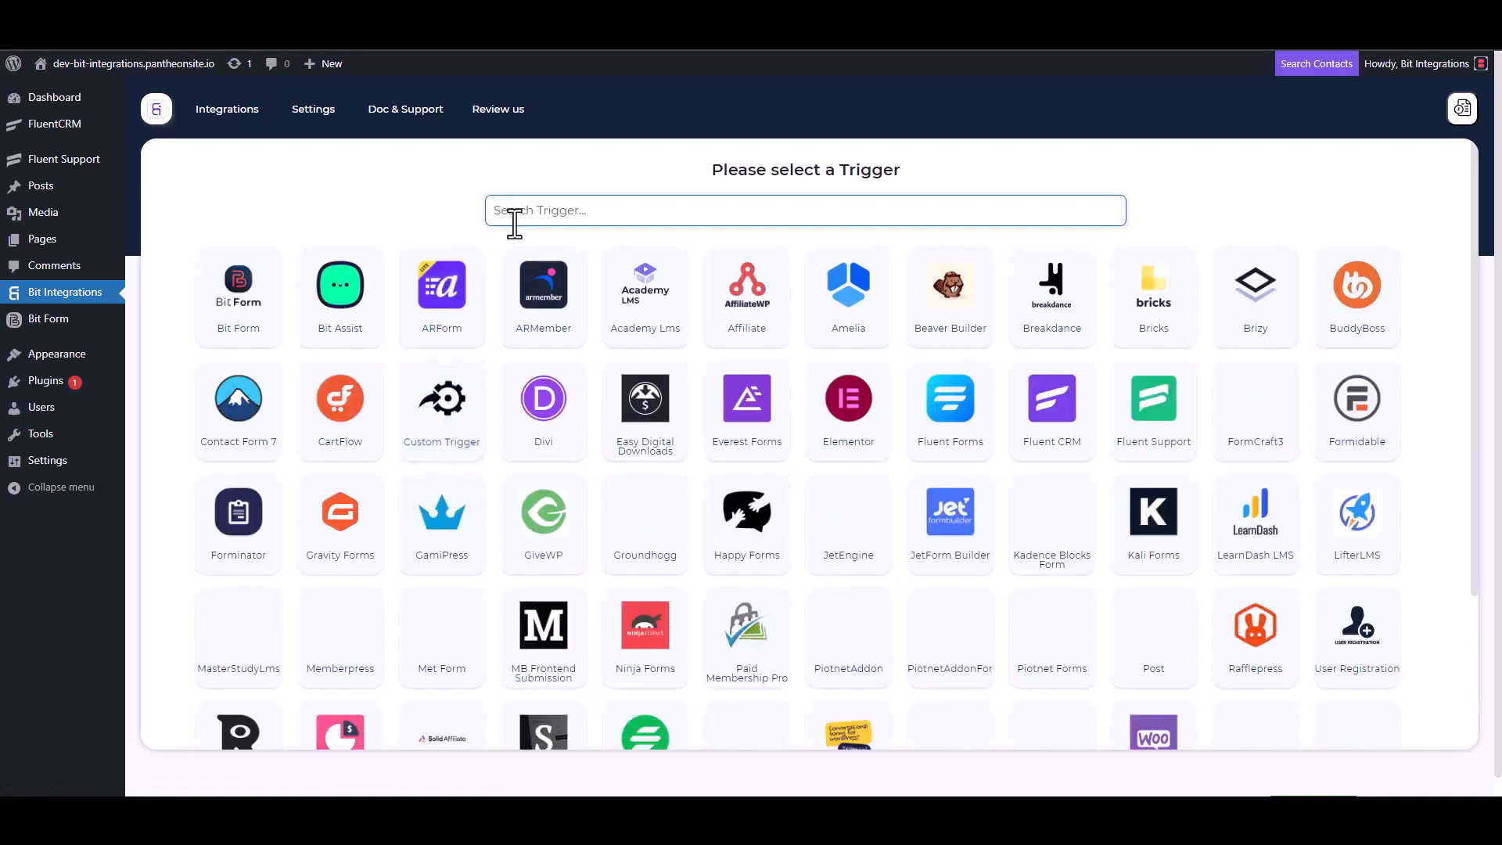
- Pick Fluent Support as the trigger, copy its webhook URL, and start fetching test data
left_click(1156, 429)
left_click(1068, 377)
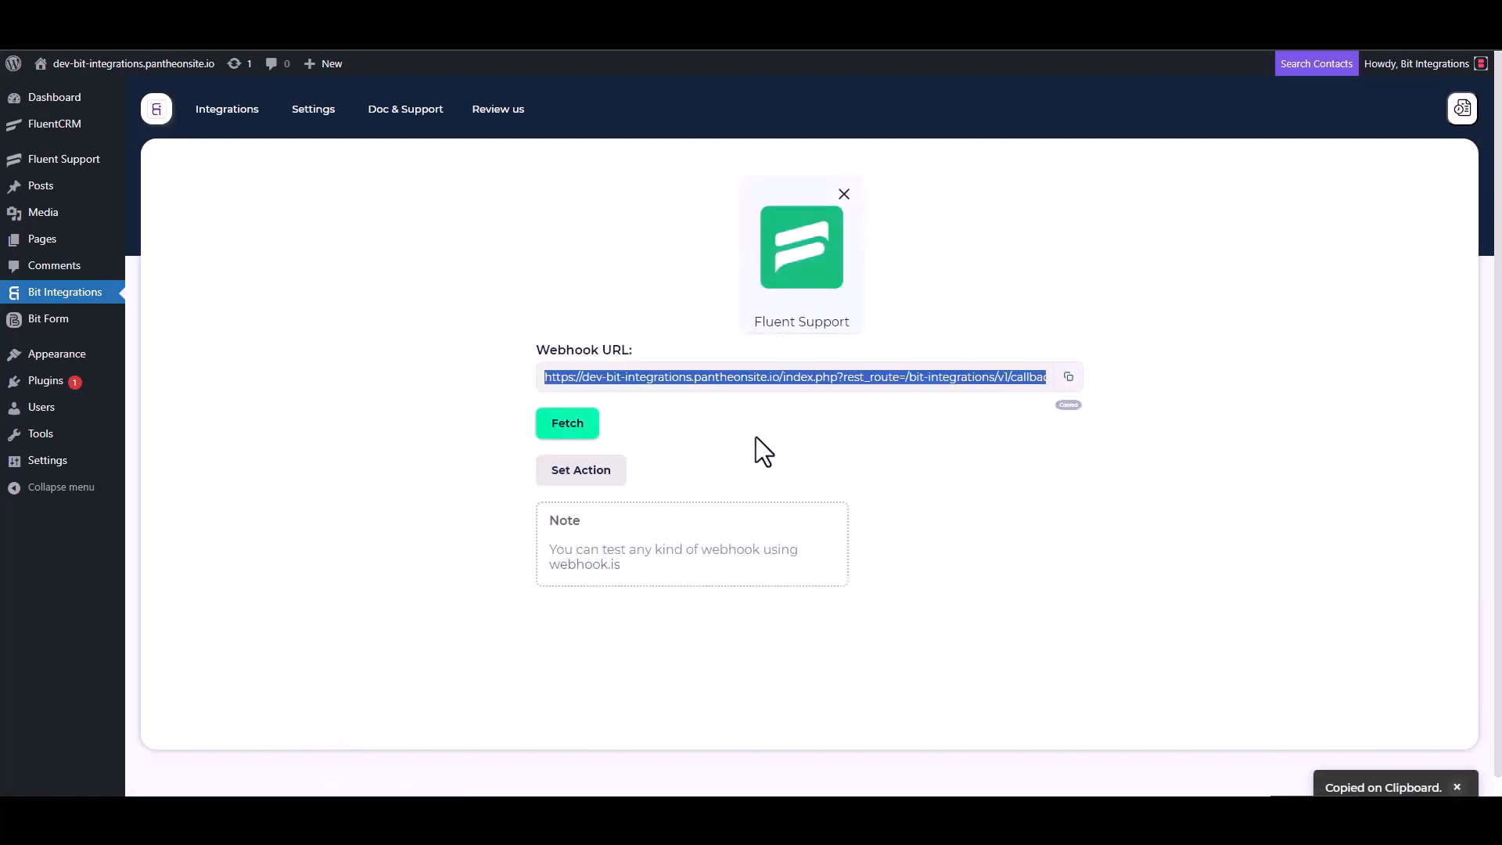
left_click(569, 426)
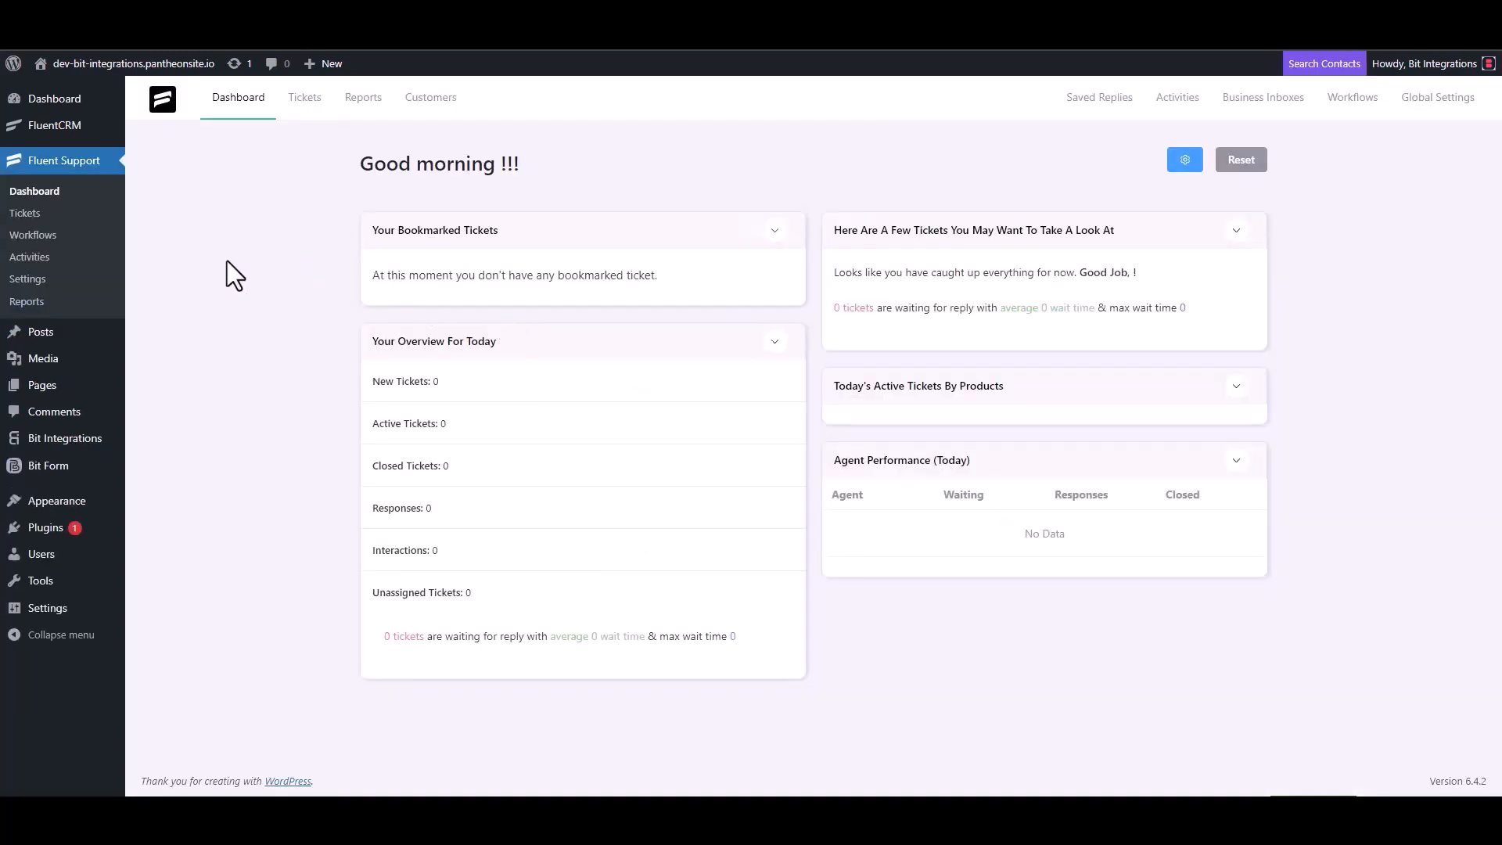
- Add an Automatic workflow named 'Bit Integrations' from the Workflows page and continue to its editor
left_click(48, 234)
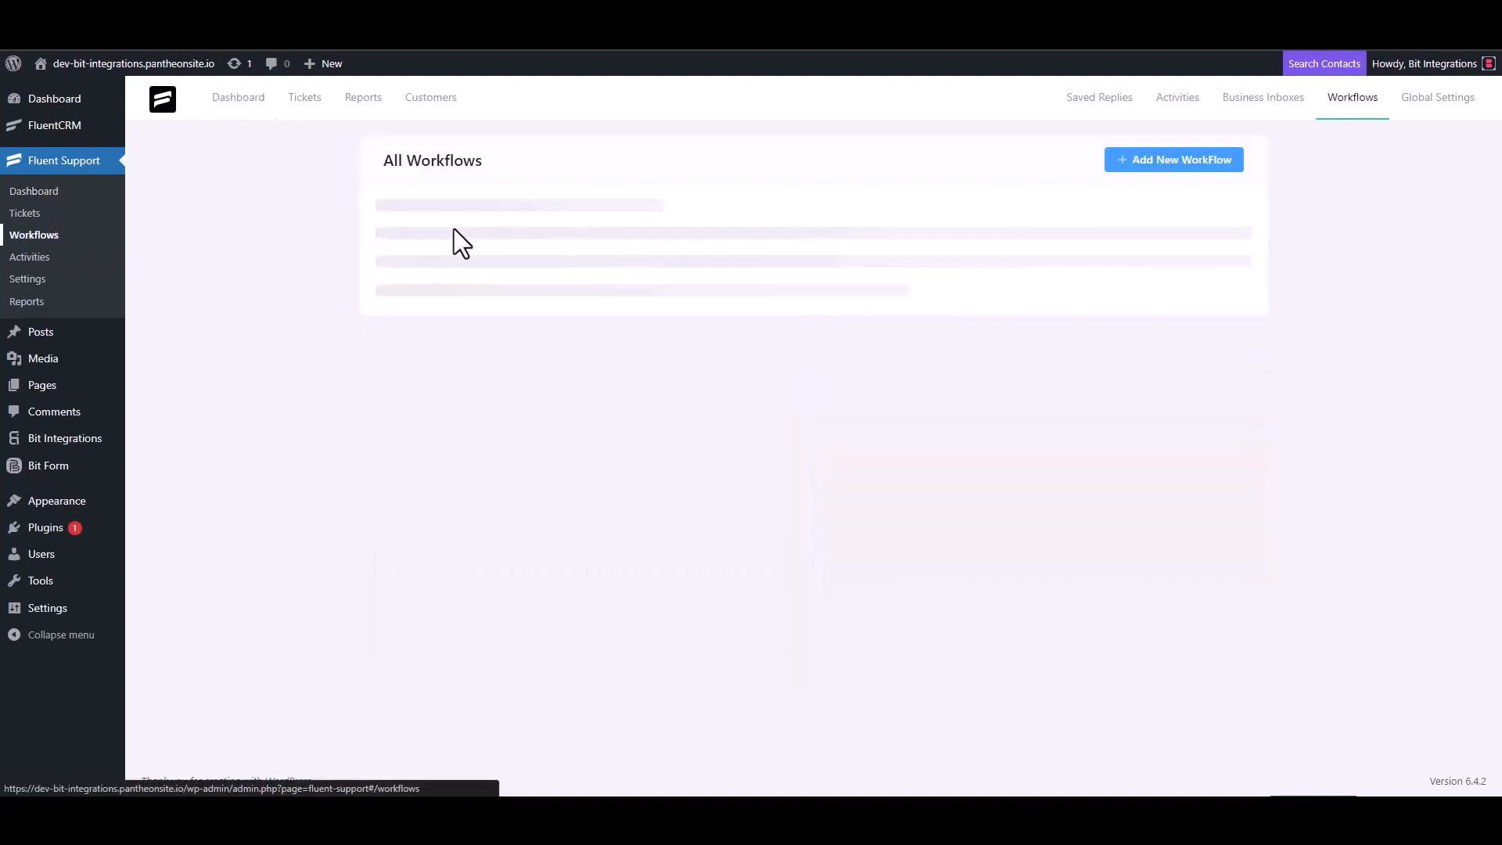
left_click(1155, 168)
left_click(455, 186)
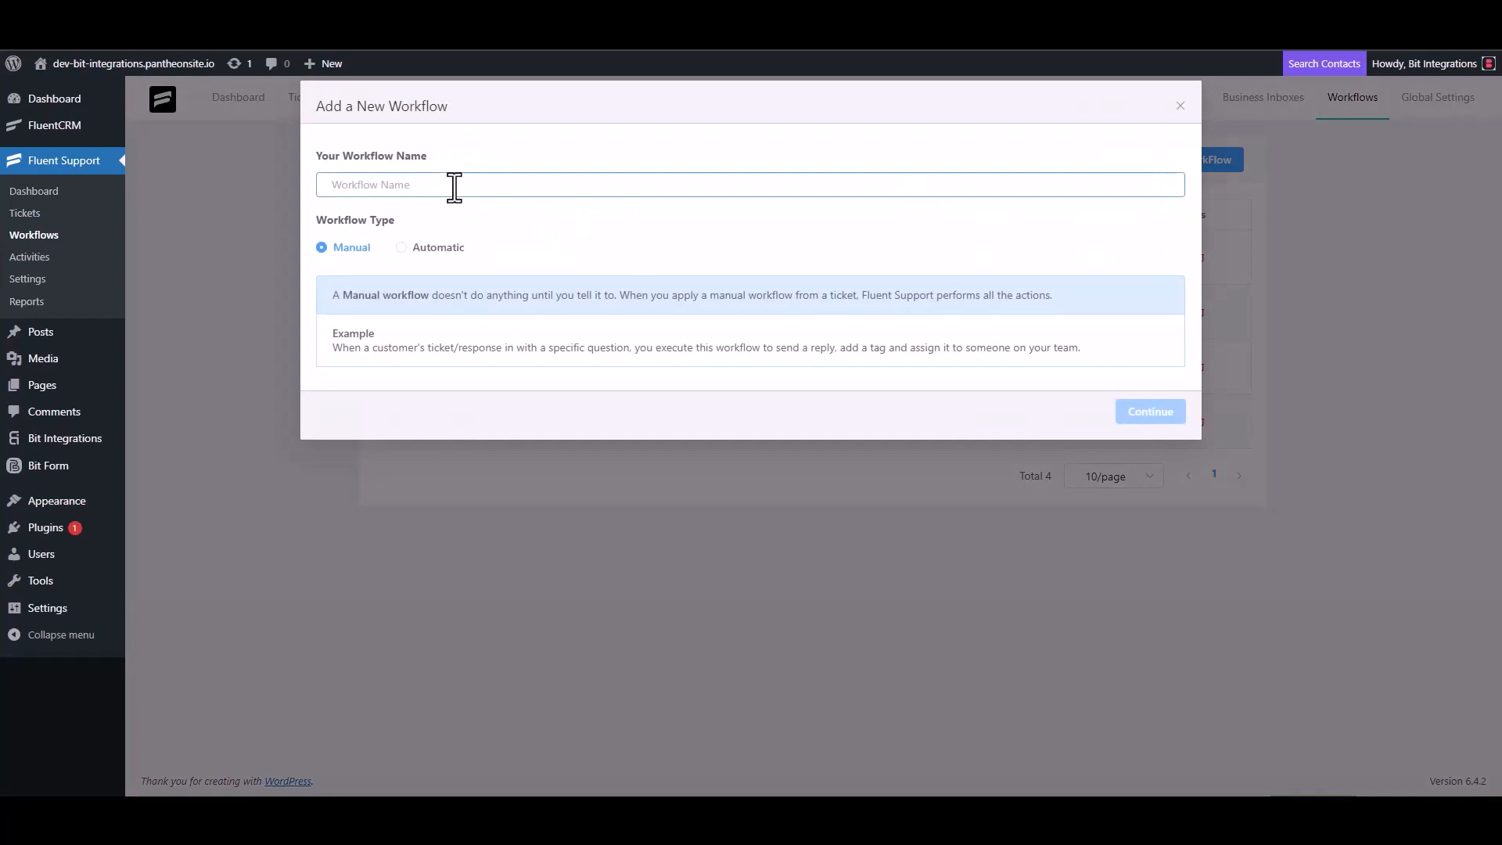
type("Bit Integrations")
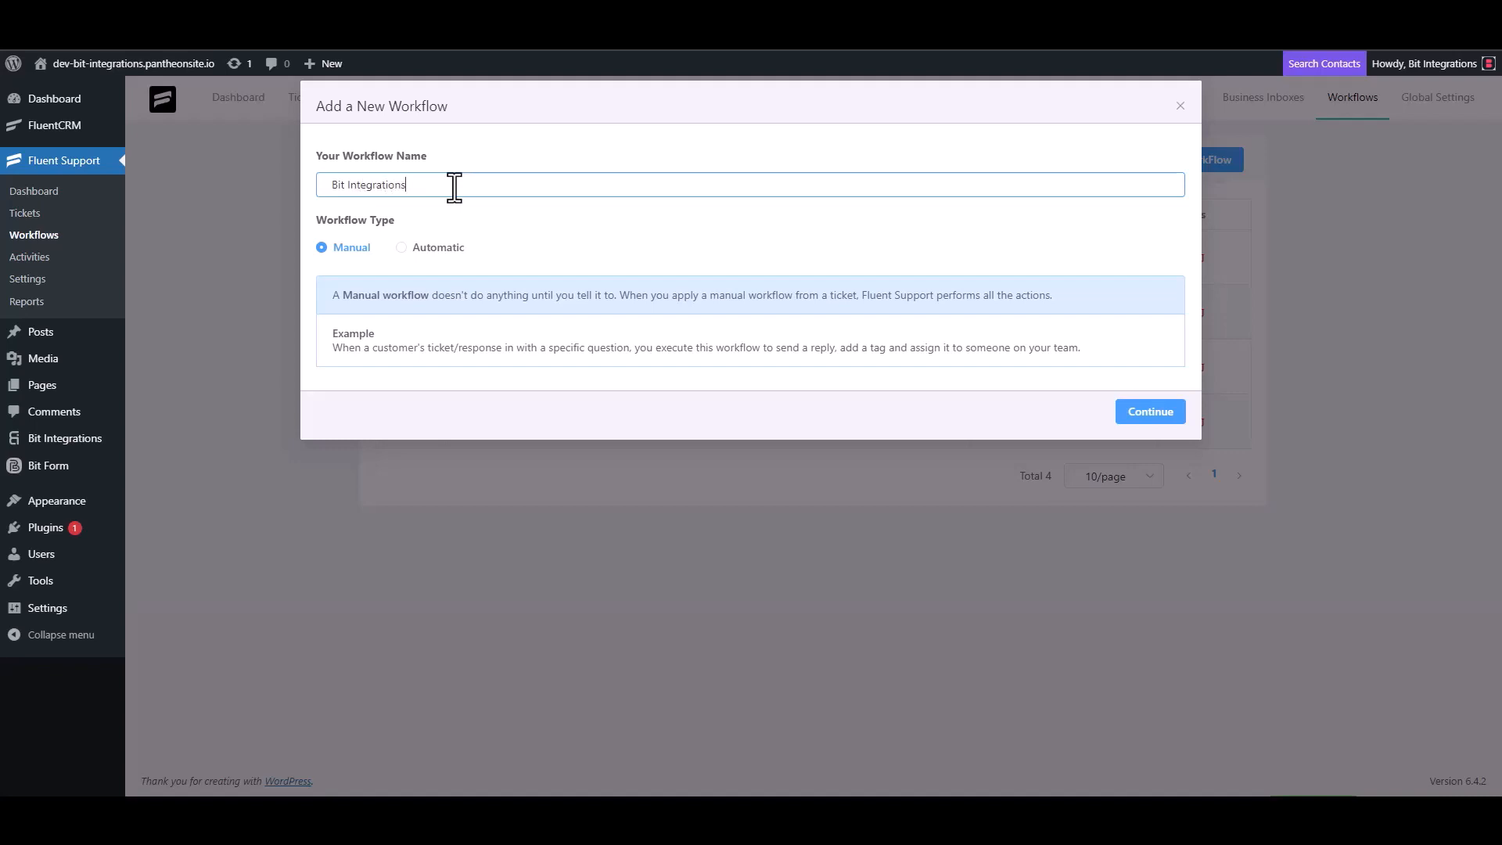
left_click(421, 249)
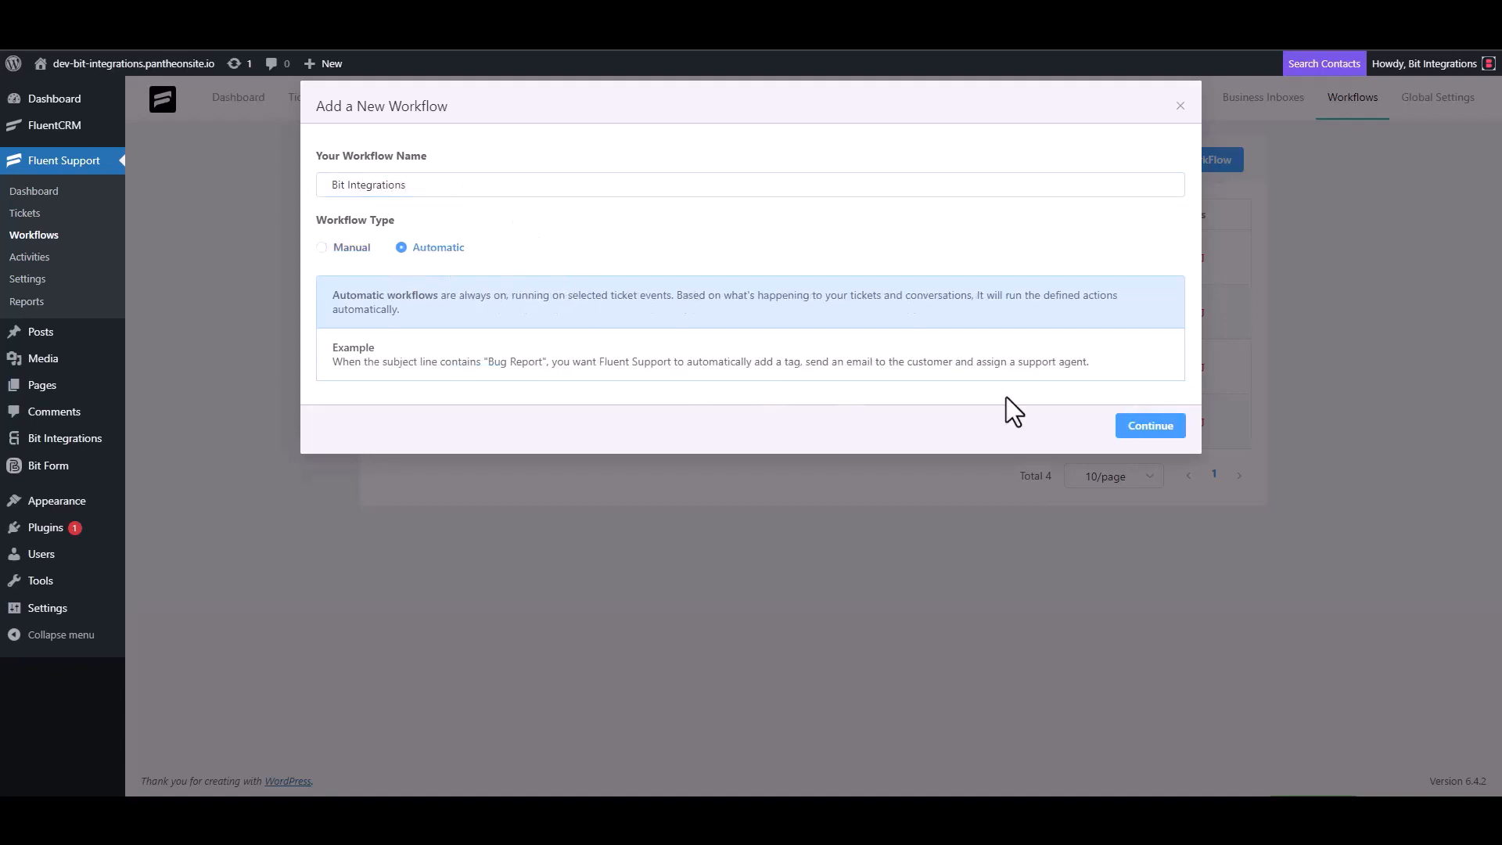
left_click(1148, 426)
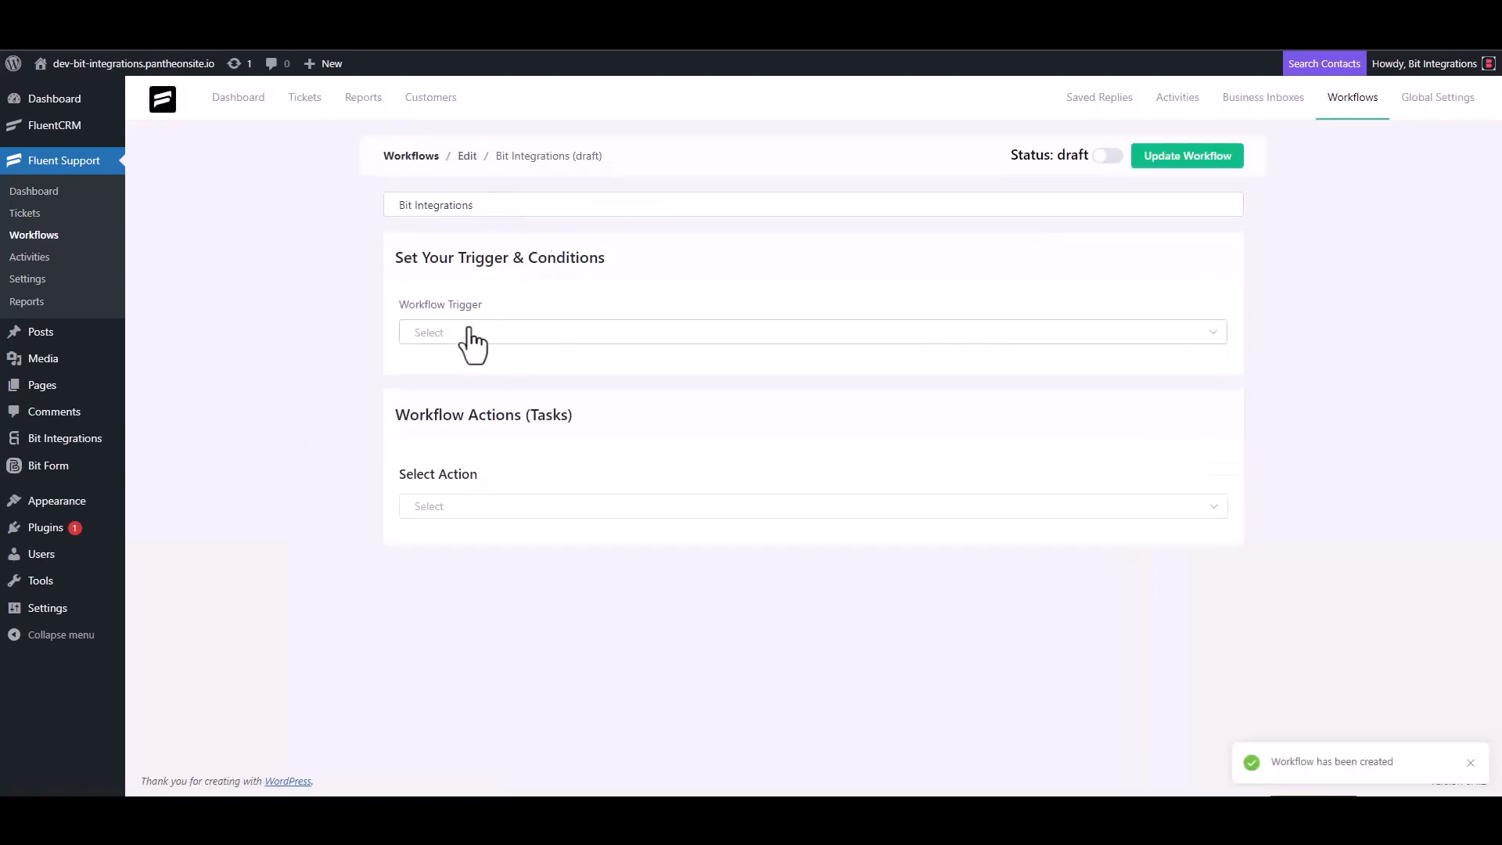
- Trigger the workflow On Ticket Creation and add an outgoing webhook with the pasted URL
left_click(467, 334)
left_click(463, 374)
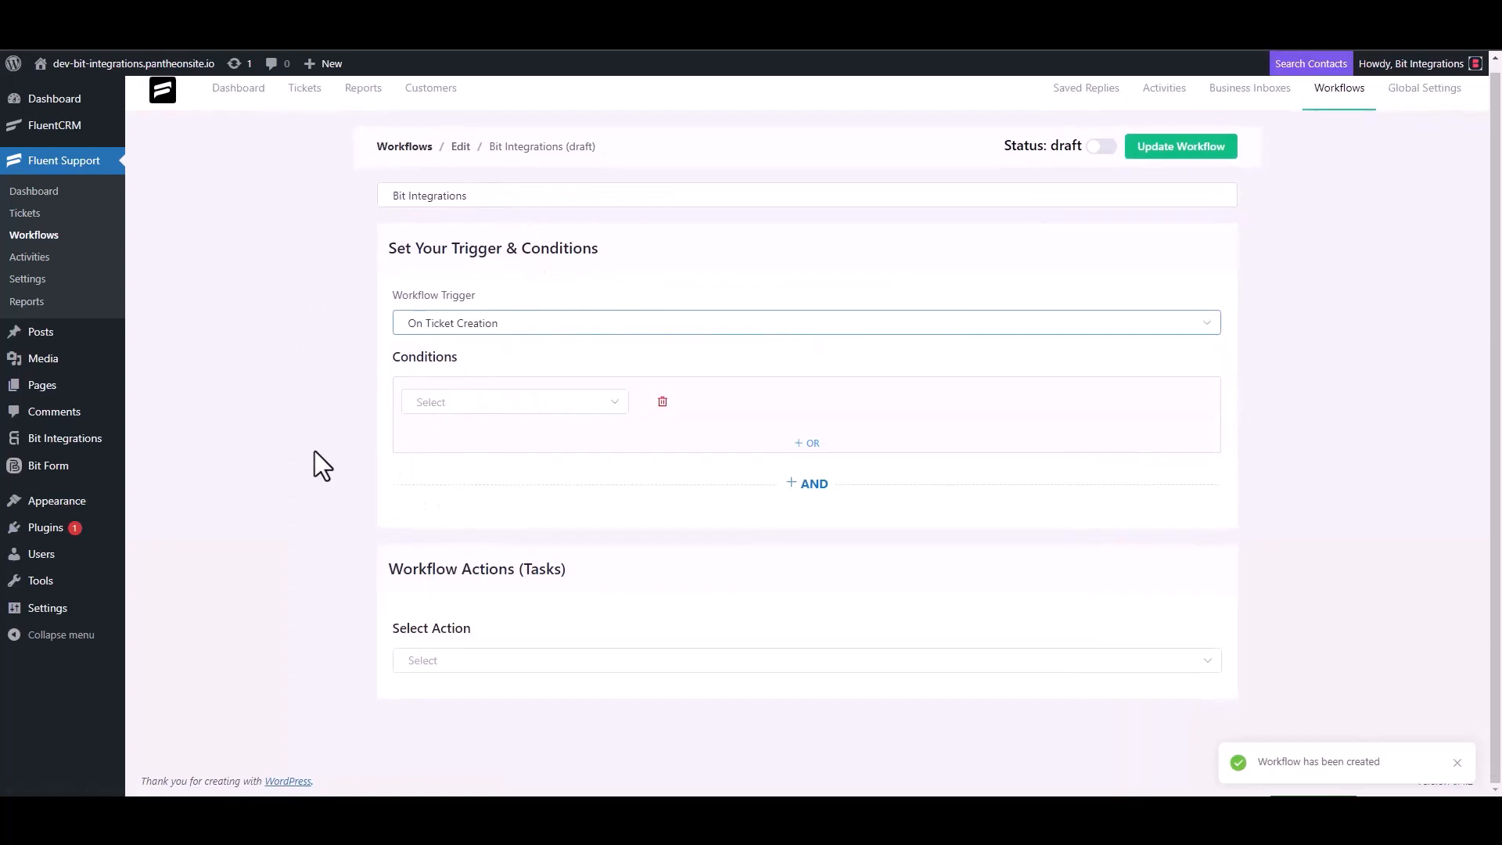
left_click(438, 657)
scroll(459, 543, "down", 3)
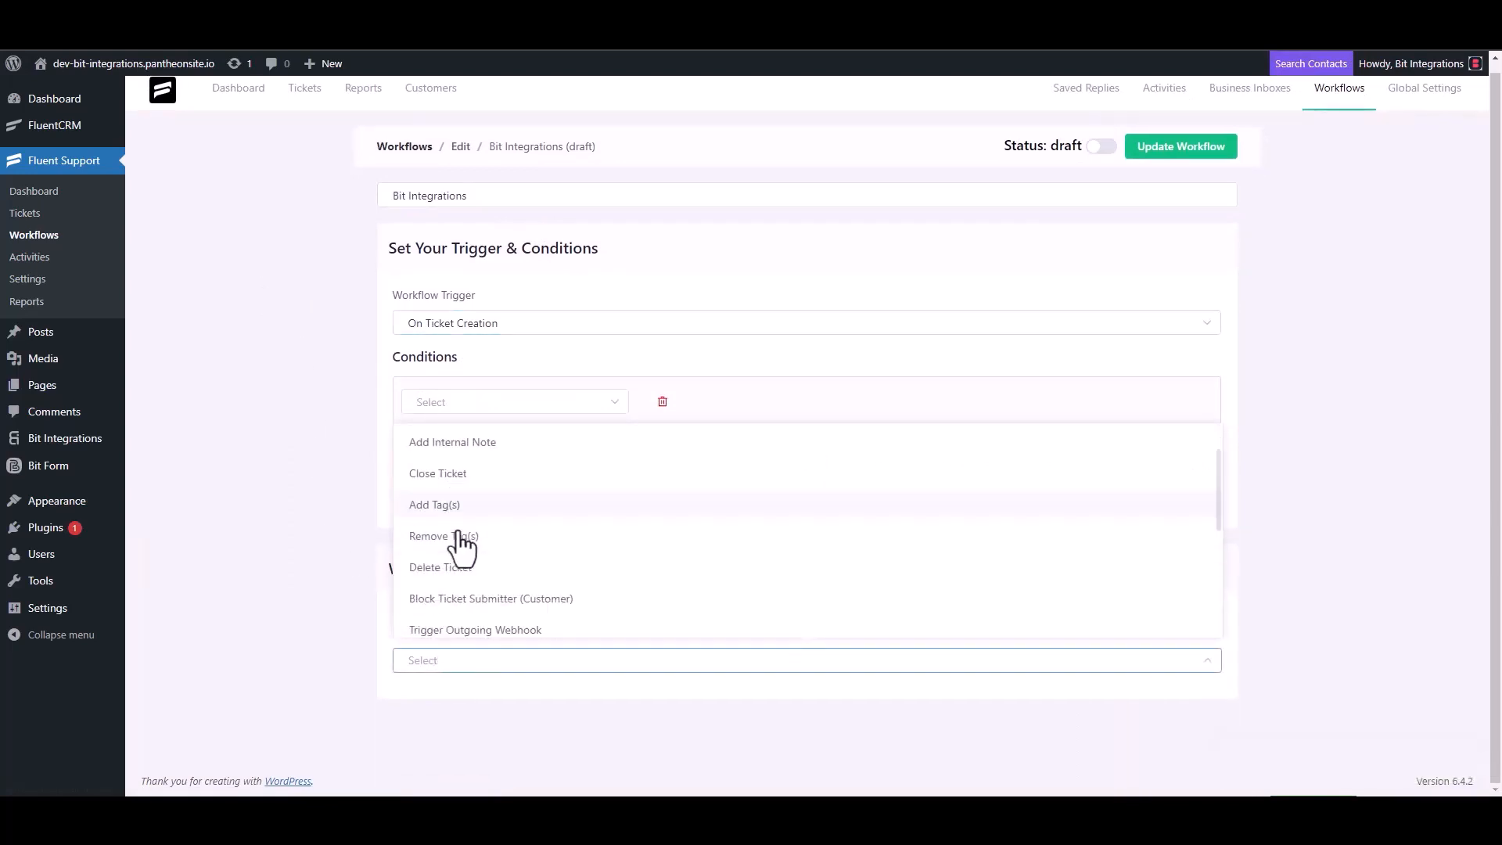
left_click(512, 446)
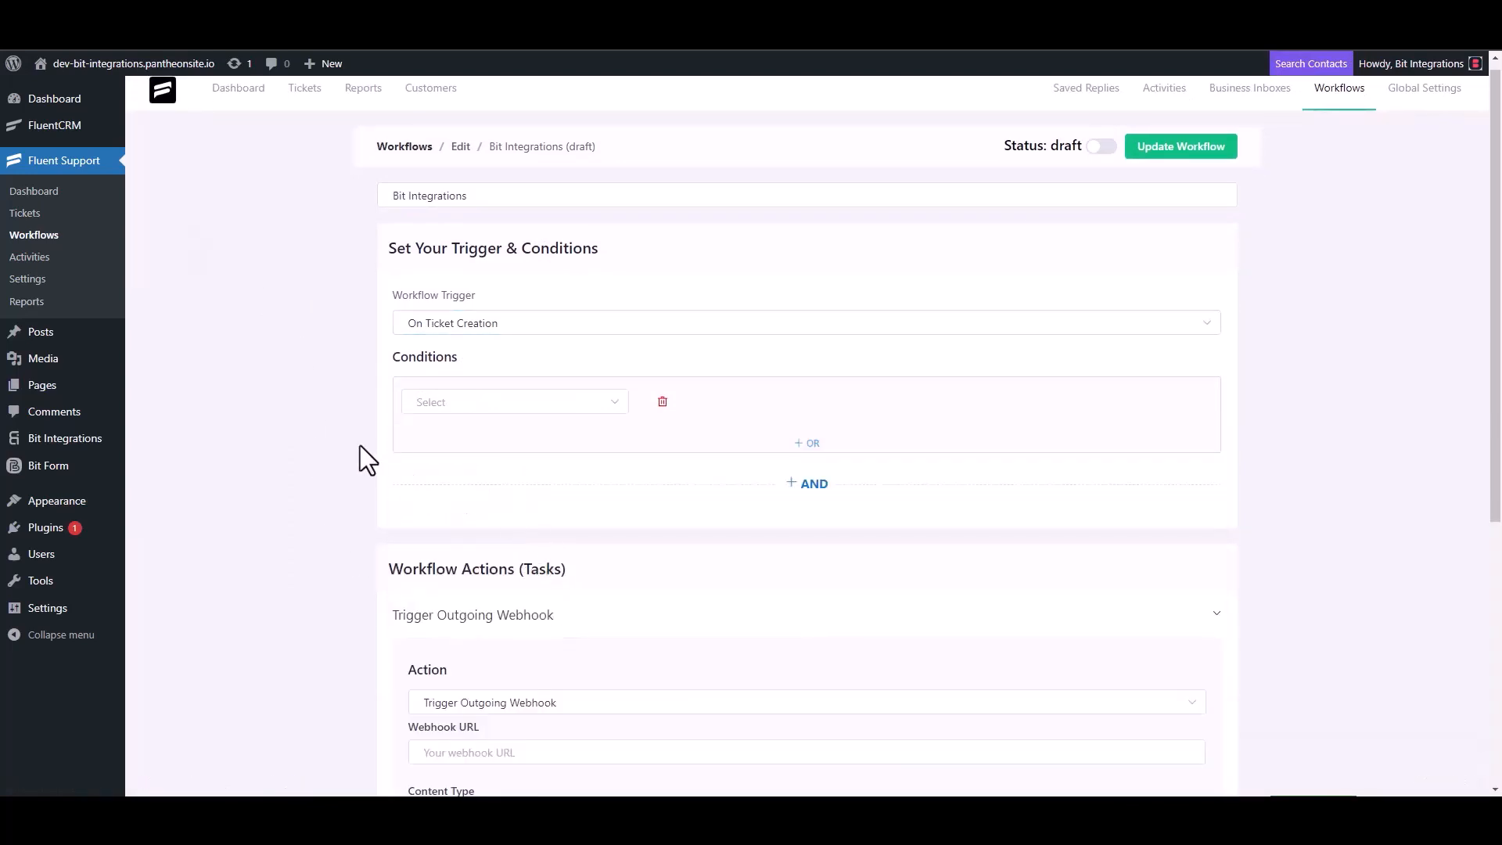
scroll(360, 445, "down", 4)
left_click(508, 444)
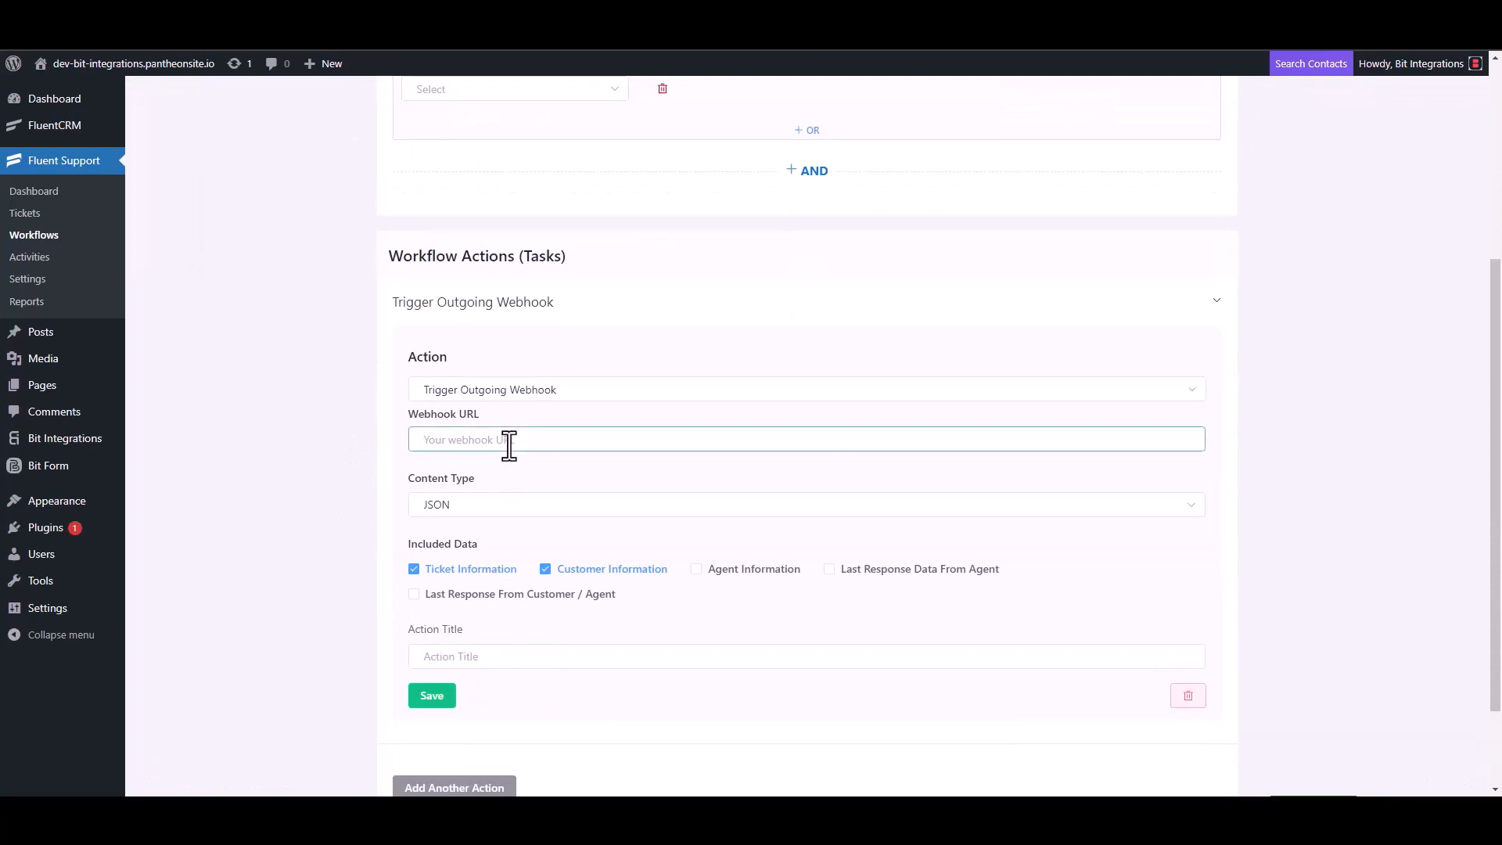
key("ctrl+v")
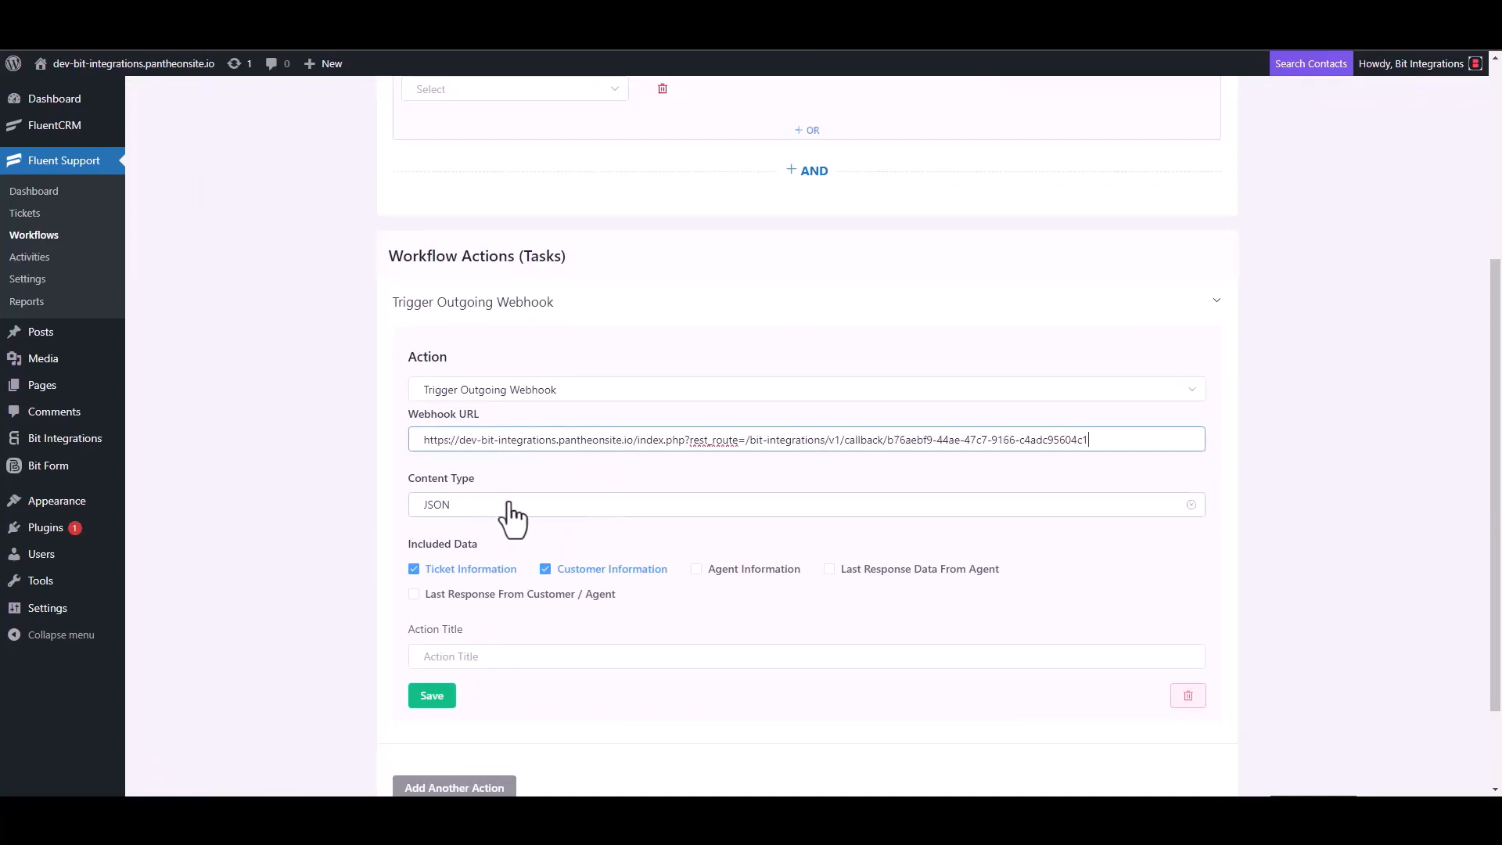
- Title the webhook action 'Bit Integrations', save it, and publish the workflow
scroll(513, 514, "down", 2)
left_click(470, 546)
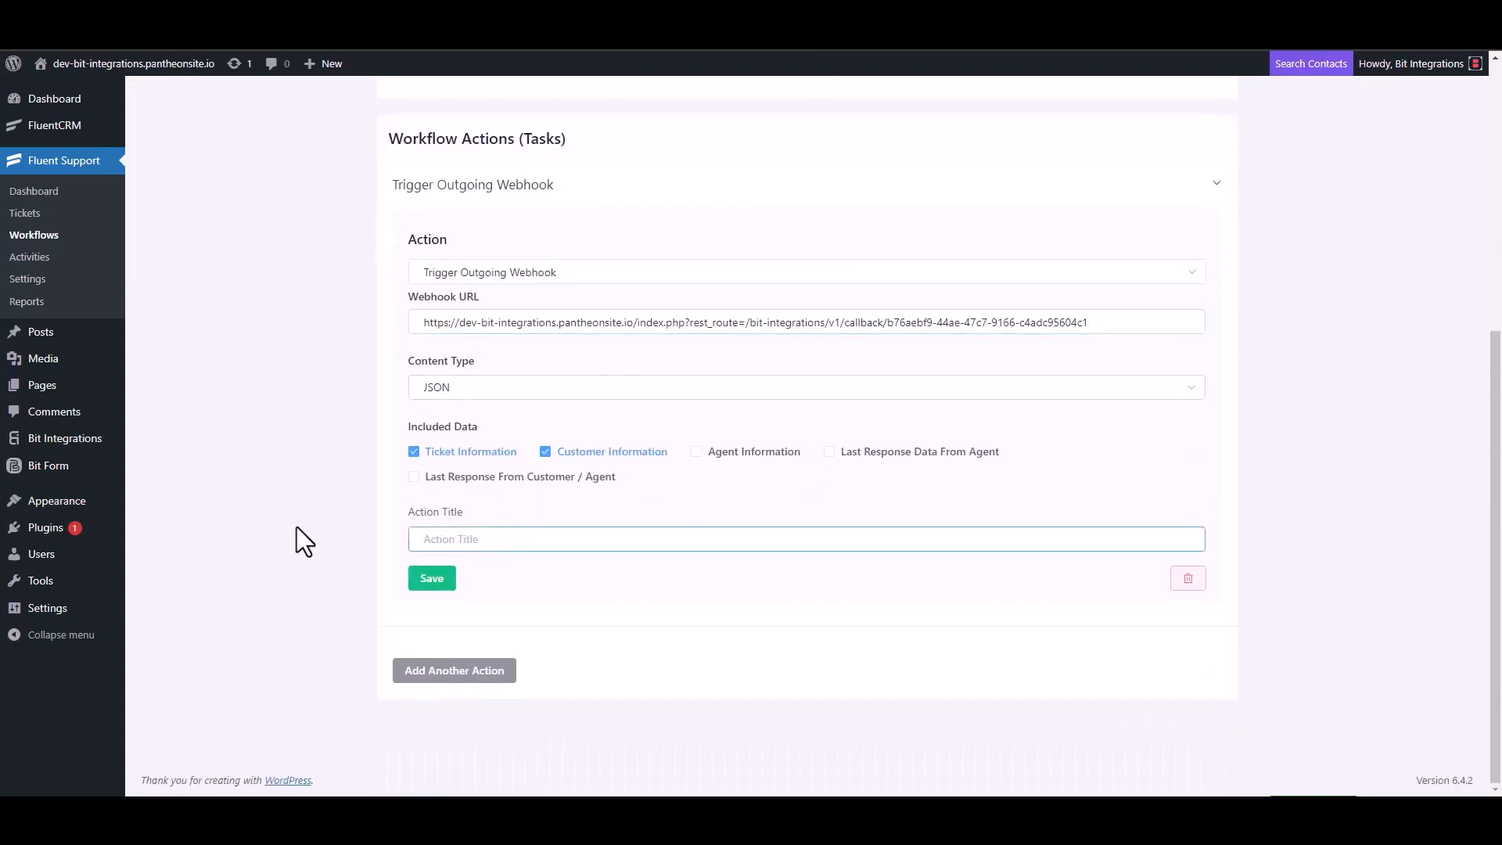
type("Bit Integrations")
left_click(432, 578)
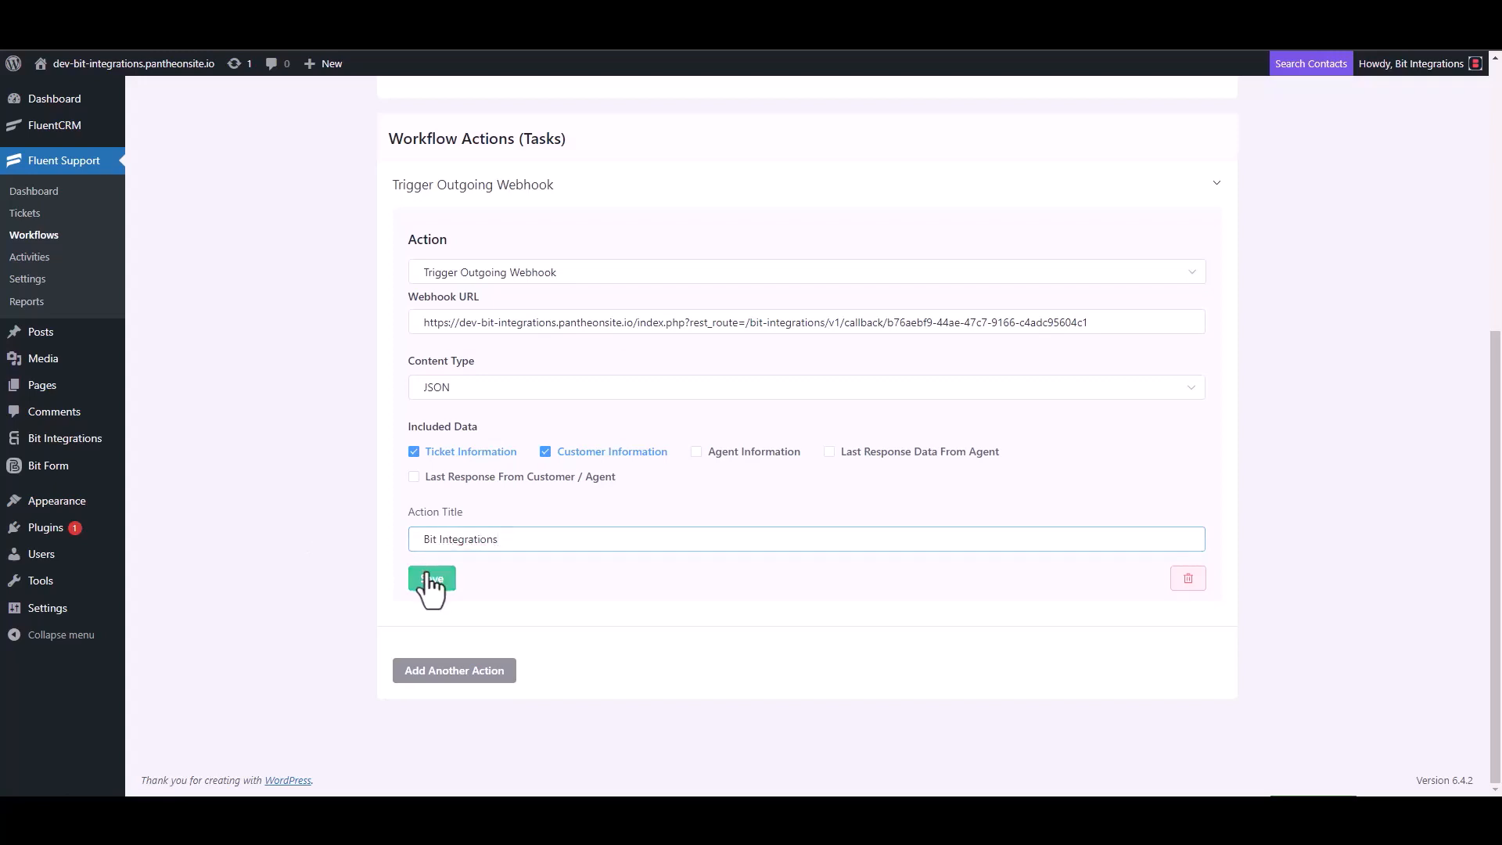
left_click(1102, 144)
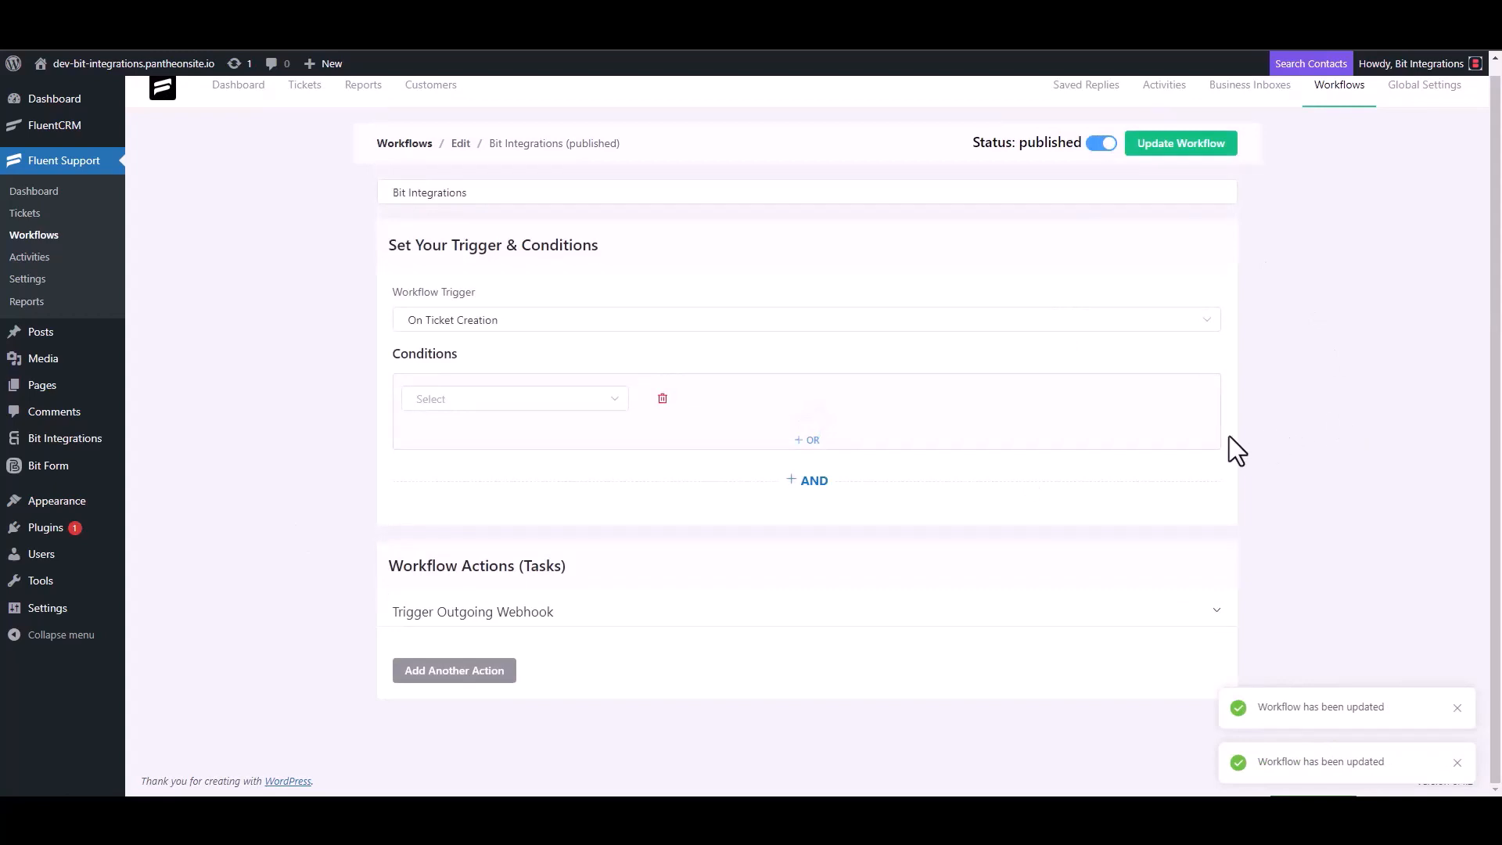
- Start a new ticket and create a new test contact with first name and email
left_click(39, 219)
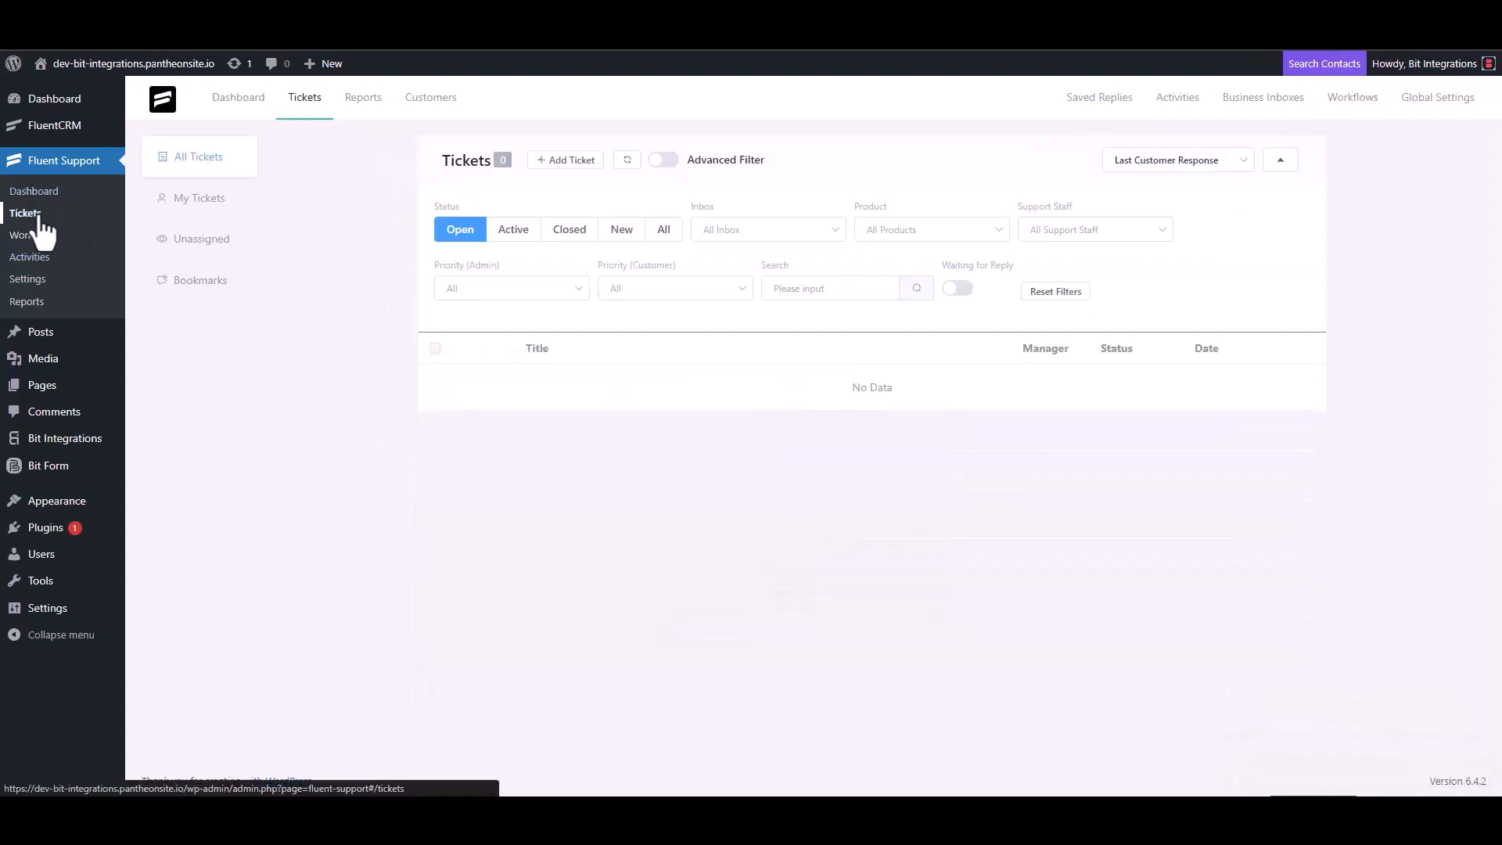
left_click(563, 160)
left_click(615, 202)
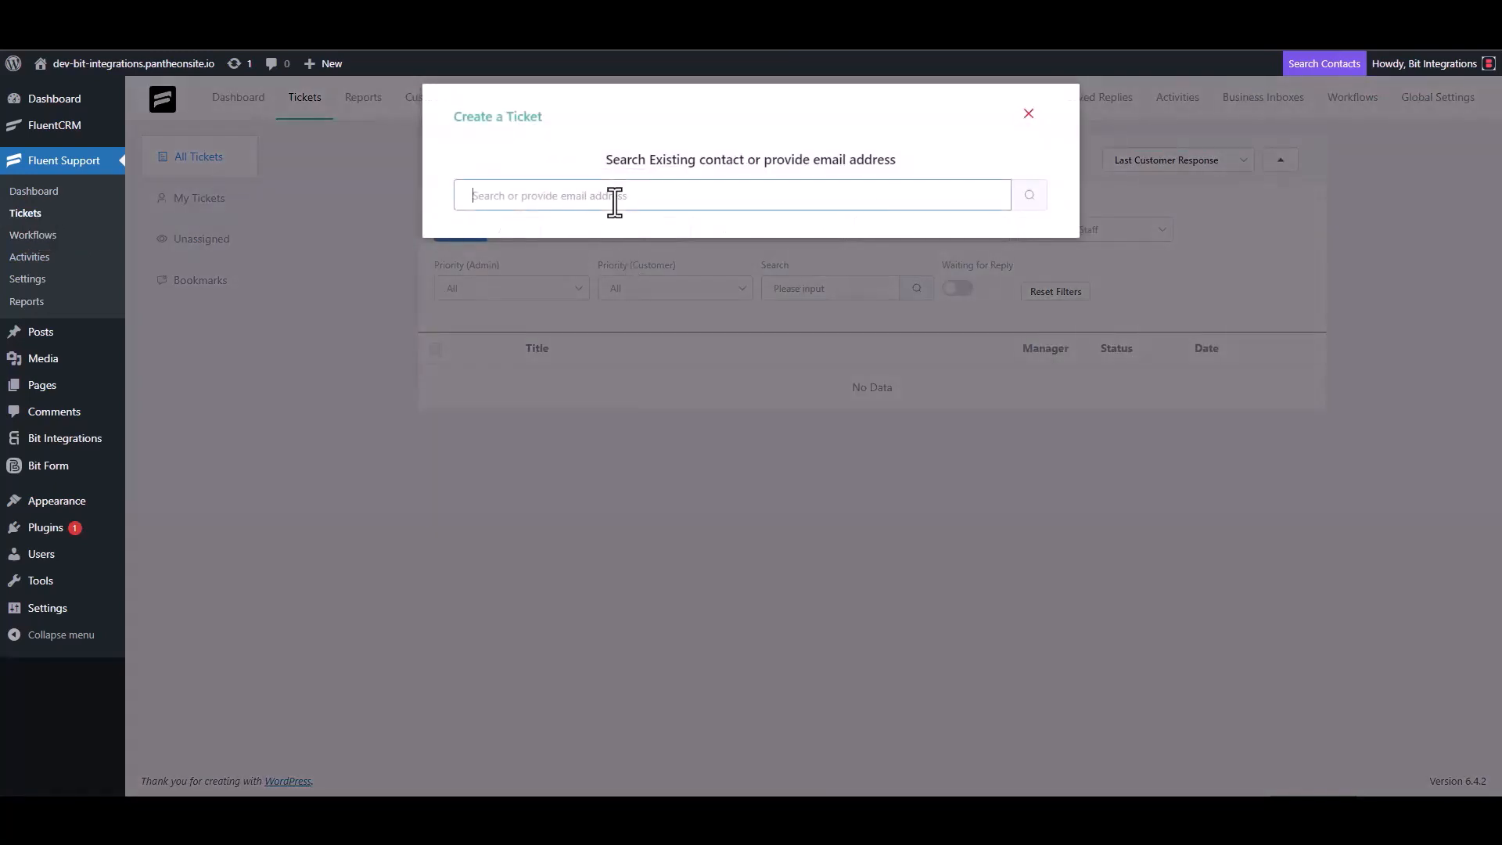
type("test@gmail.com")
left_click(1028, 200)
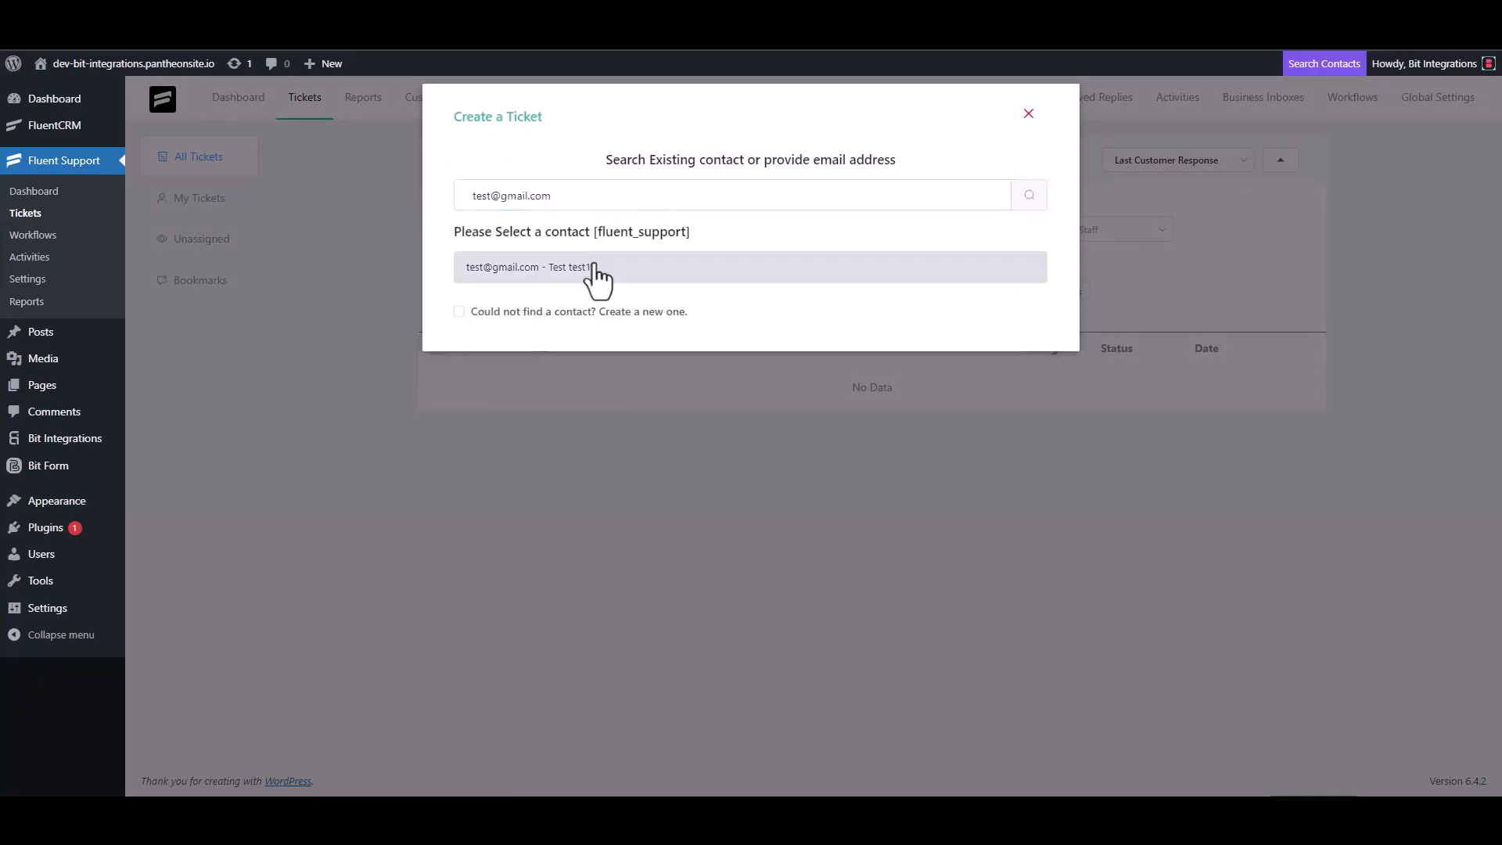
left_click(564, 312)
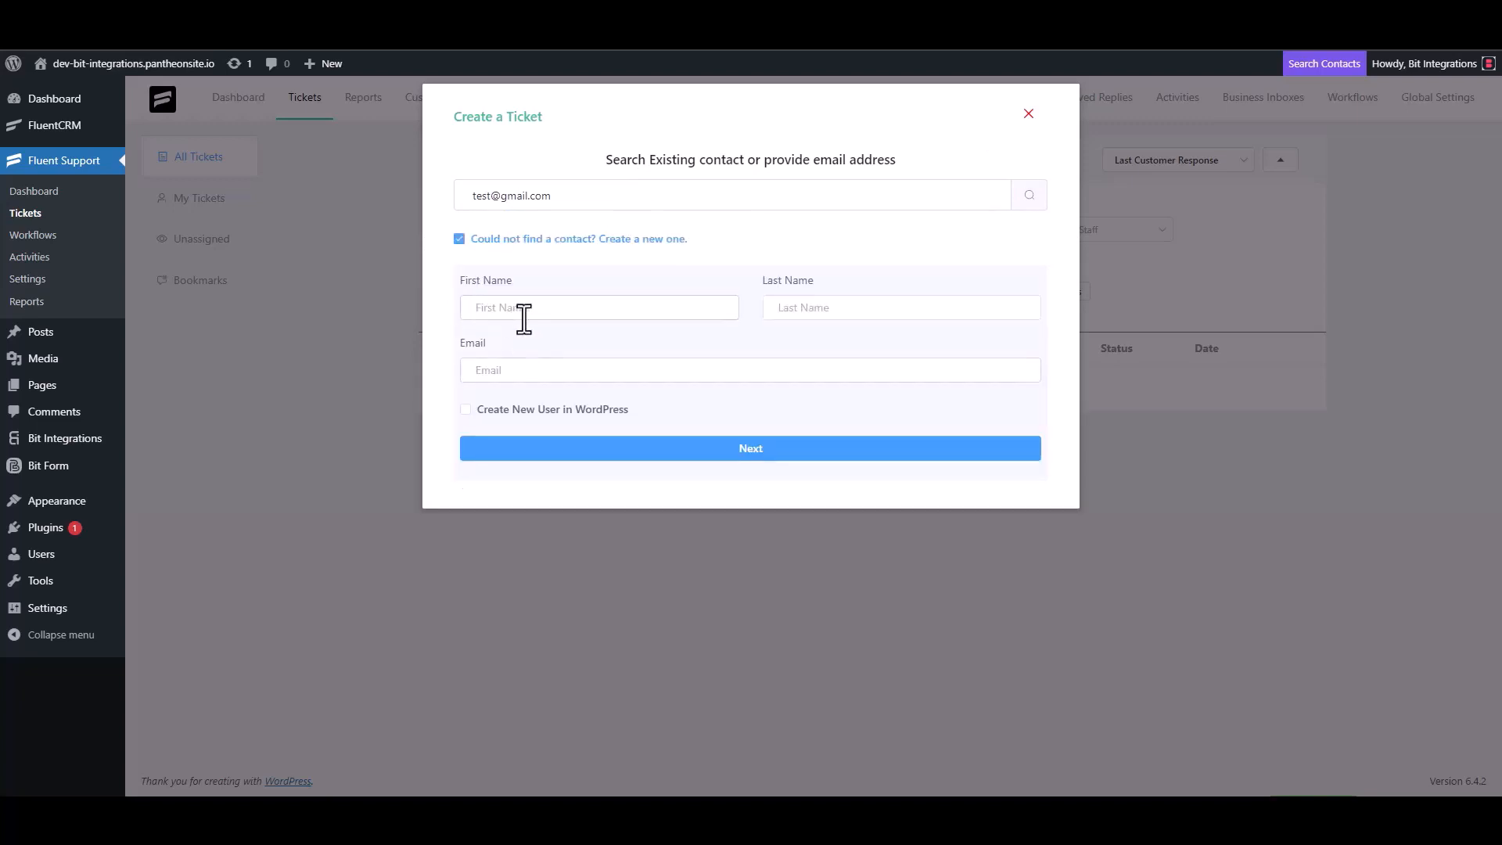
type("test")
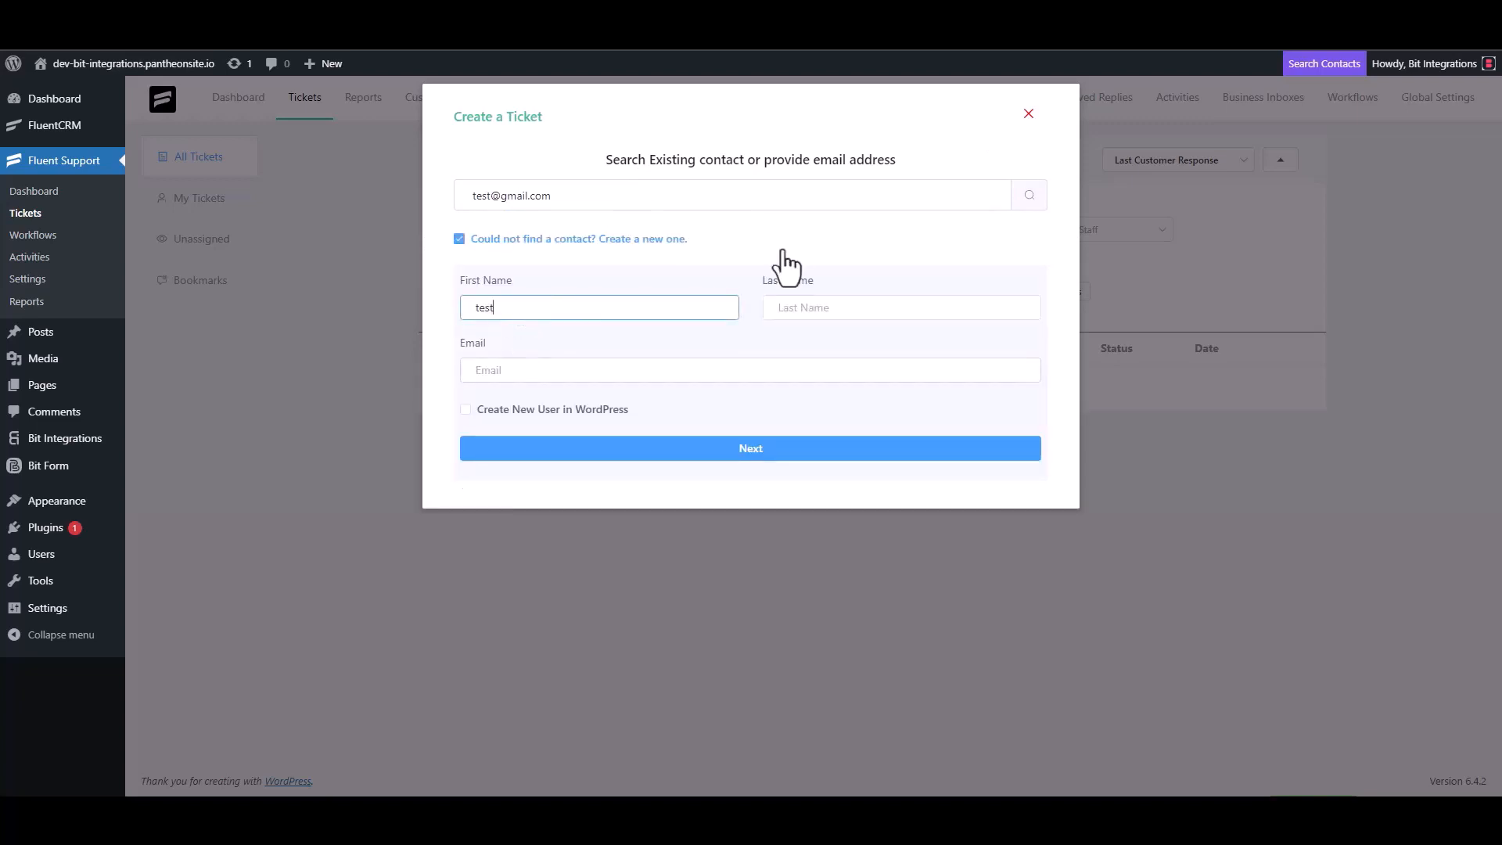
type("3")
left_click(534, 371)
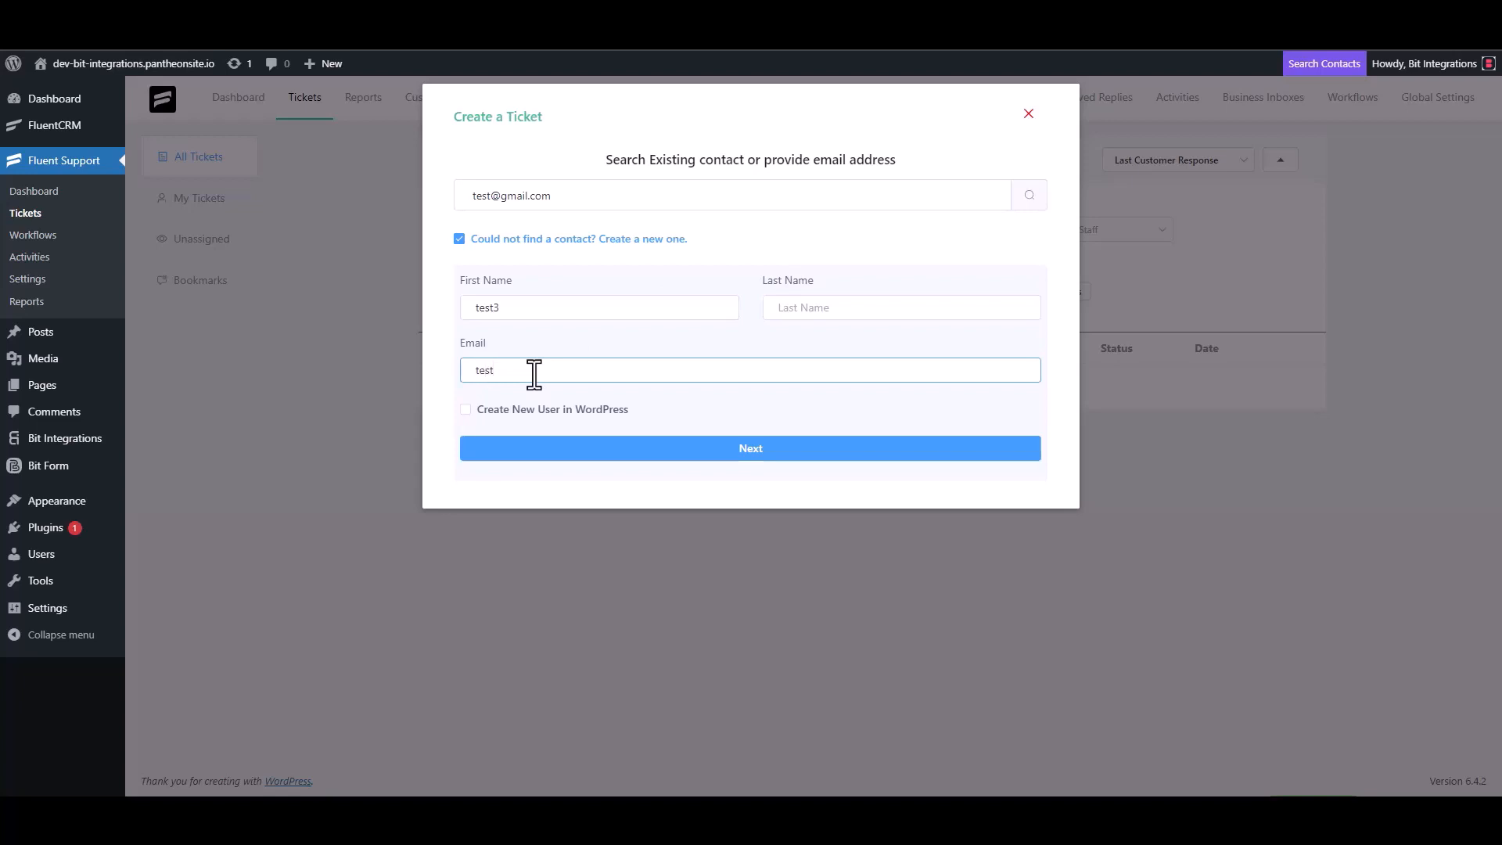
type("test3@gmail.com")
- Give the ticket subject 'test' and details, then create it
left_click(766, 450)
left_click(547, 281)
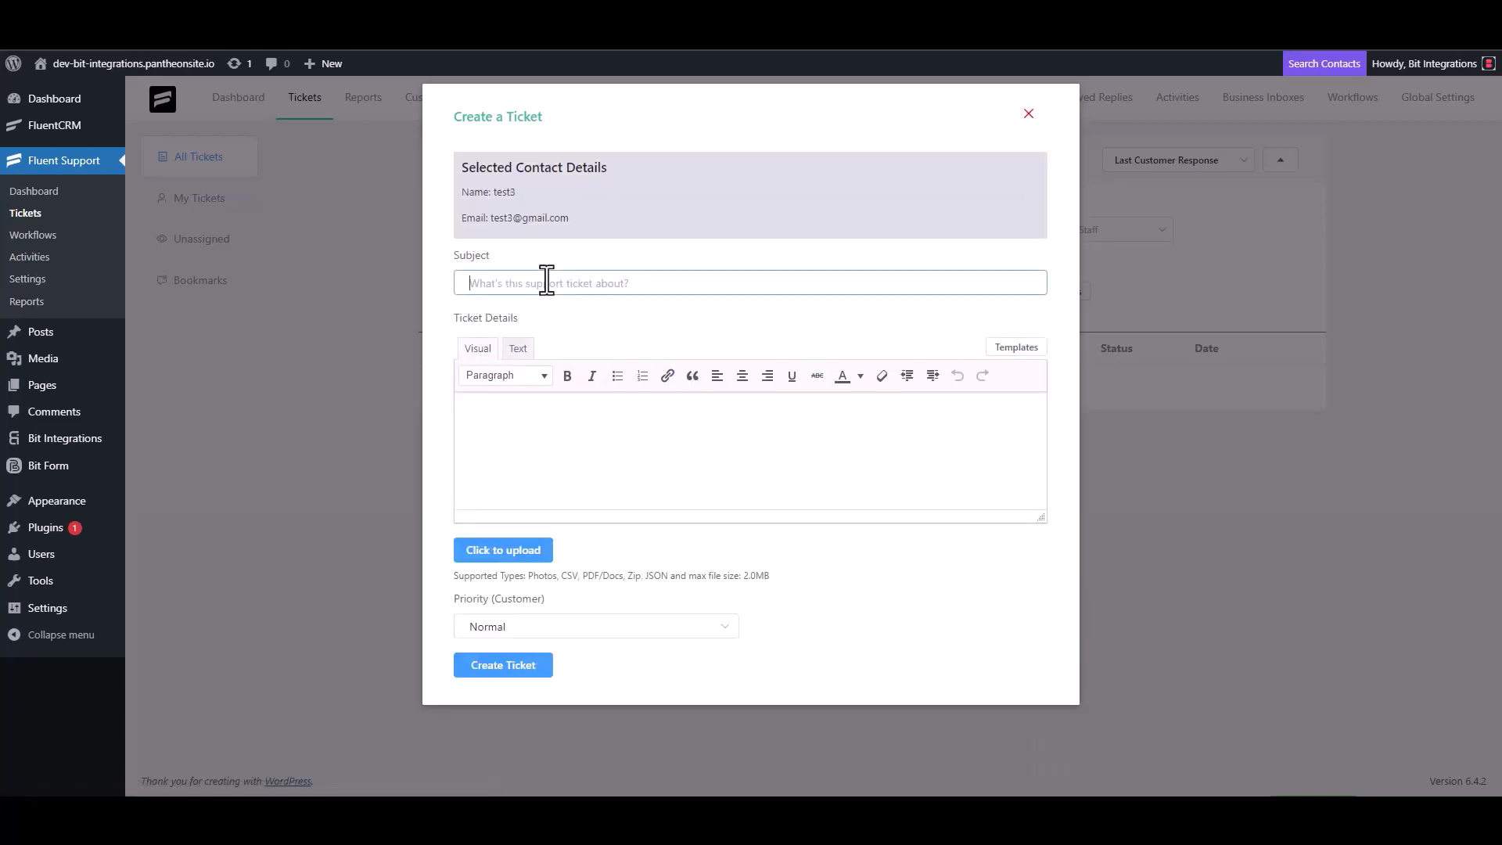
type("test")
left_click(530, 420)
type("test")
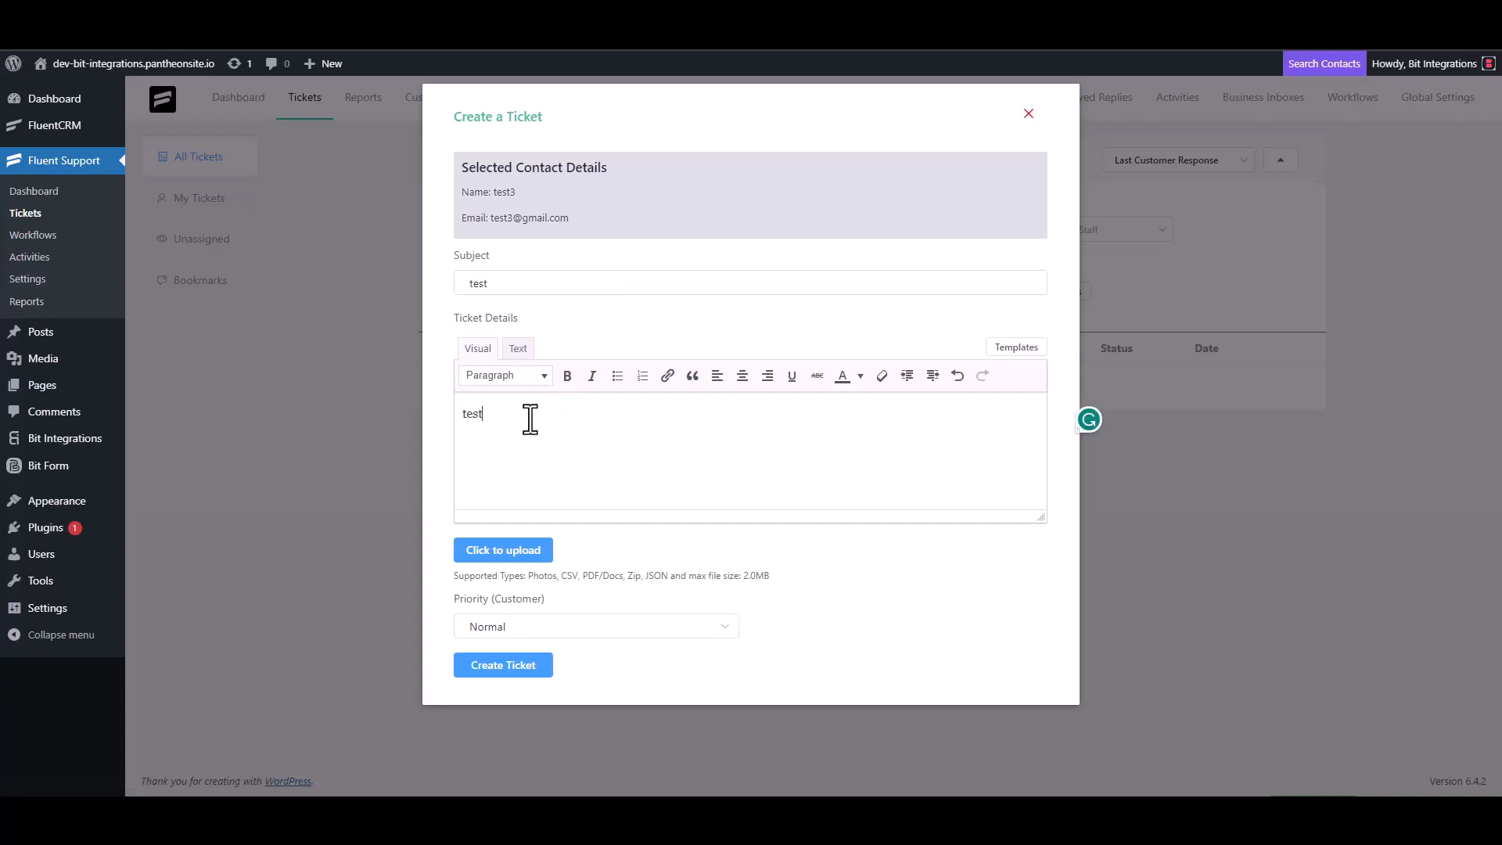
left_click(507, 664)
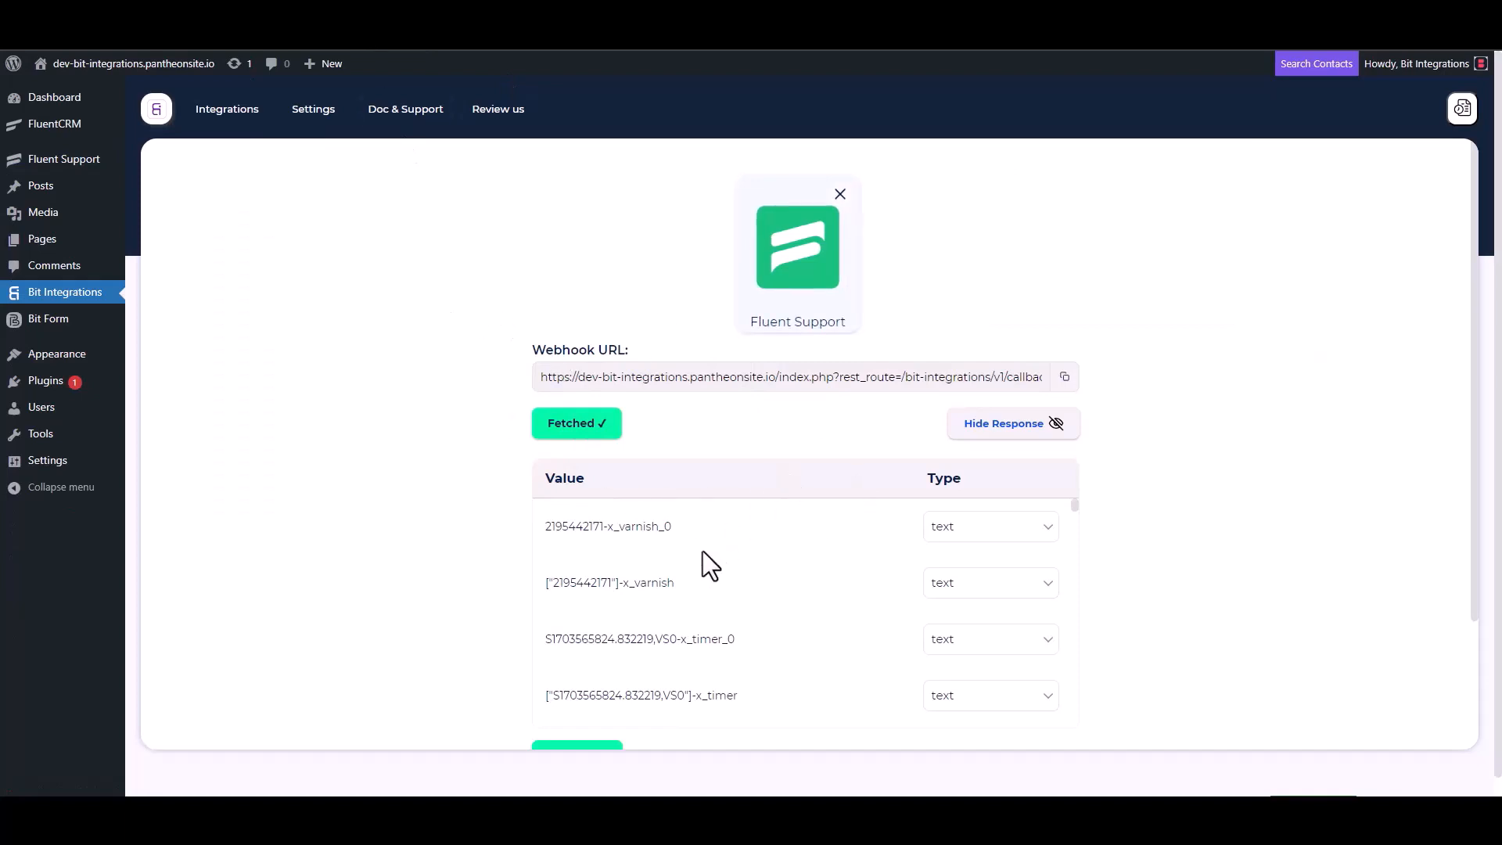
- Choose Mailup as the action and point out the required Client id and Client secret fields
scroll(489, 602, "down", 2)
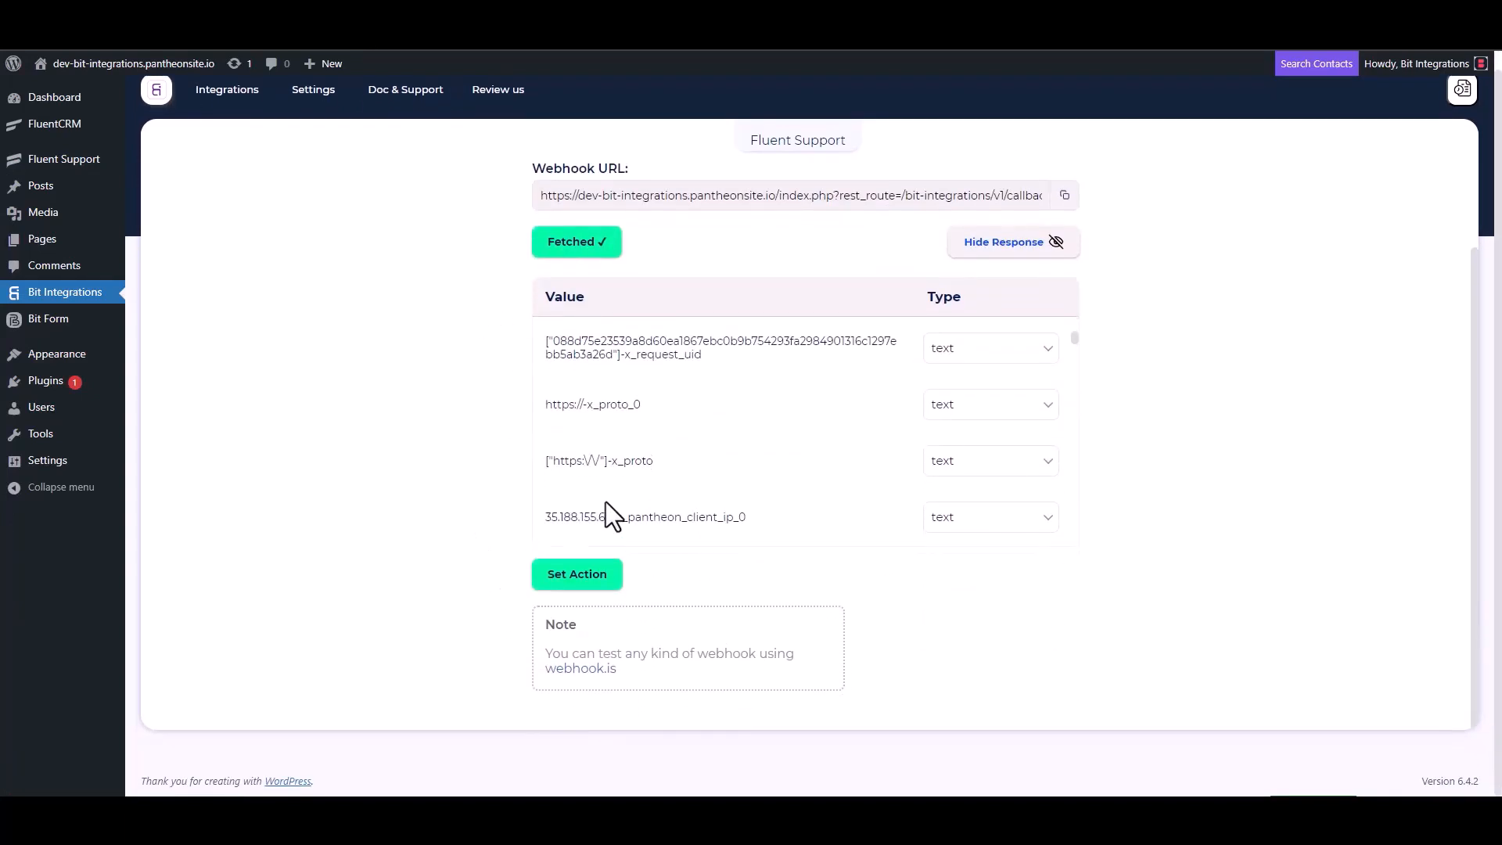
scroll(606, 501, "down", 5)
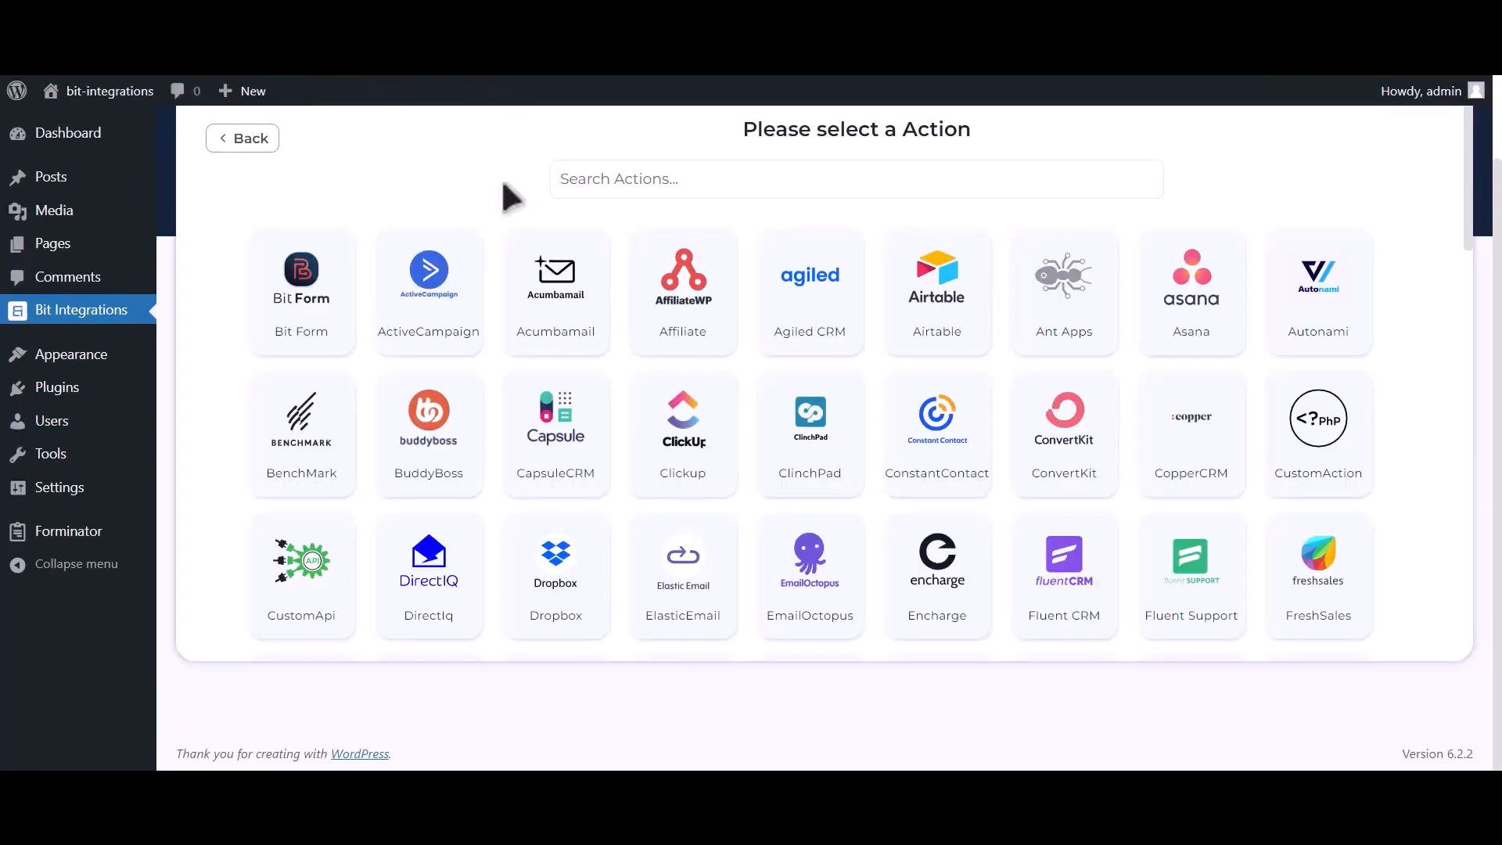
left_click(792, 163)
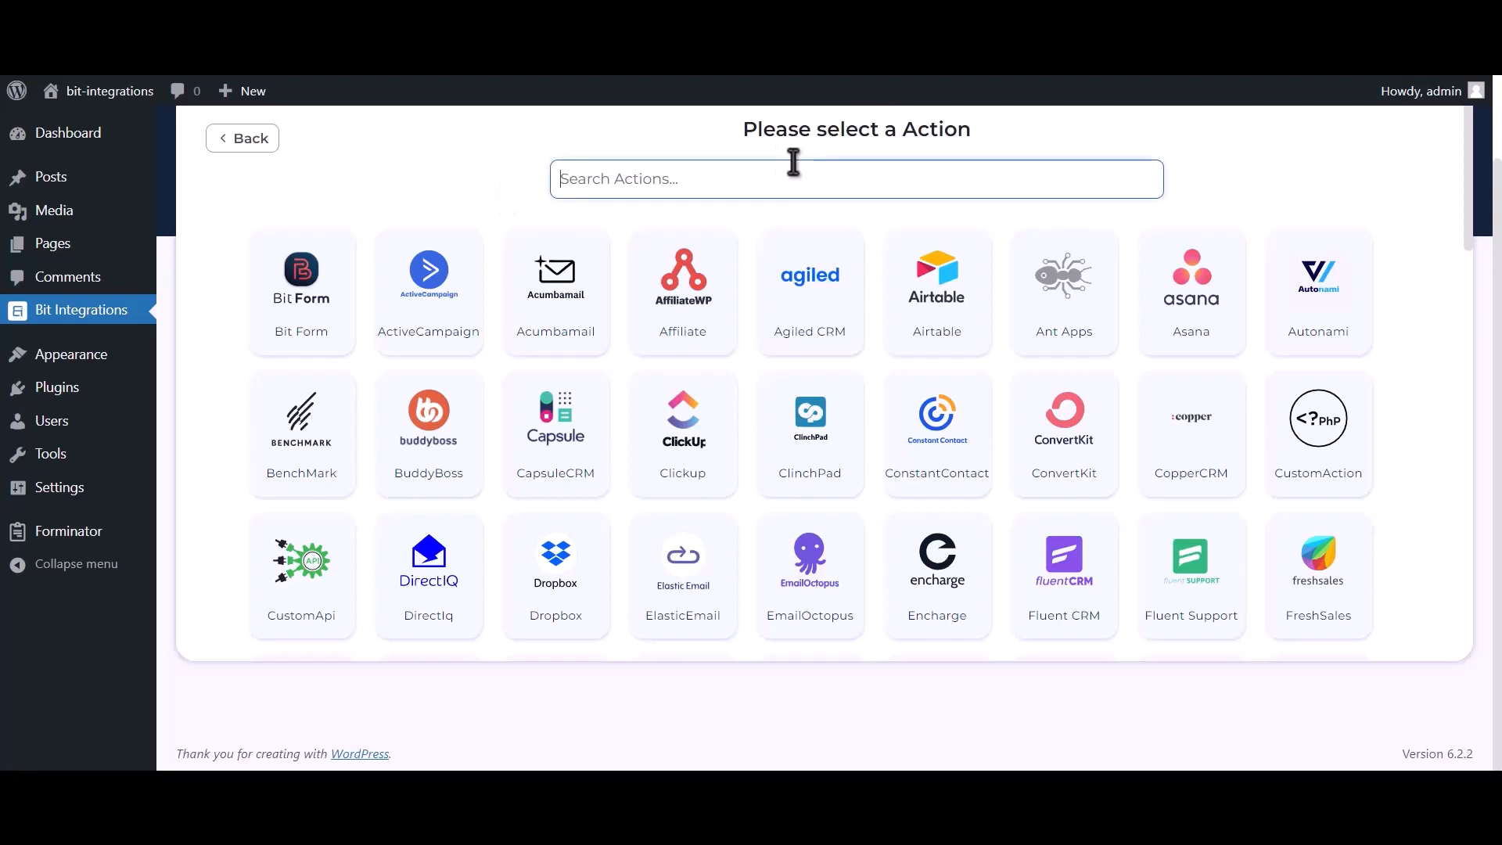
type("Mailup")
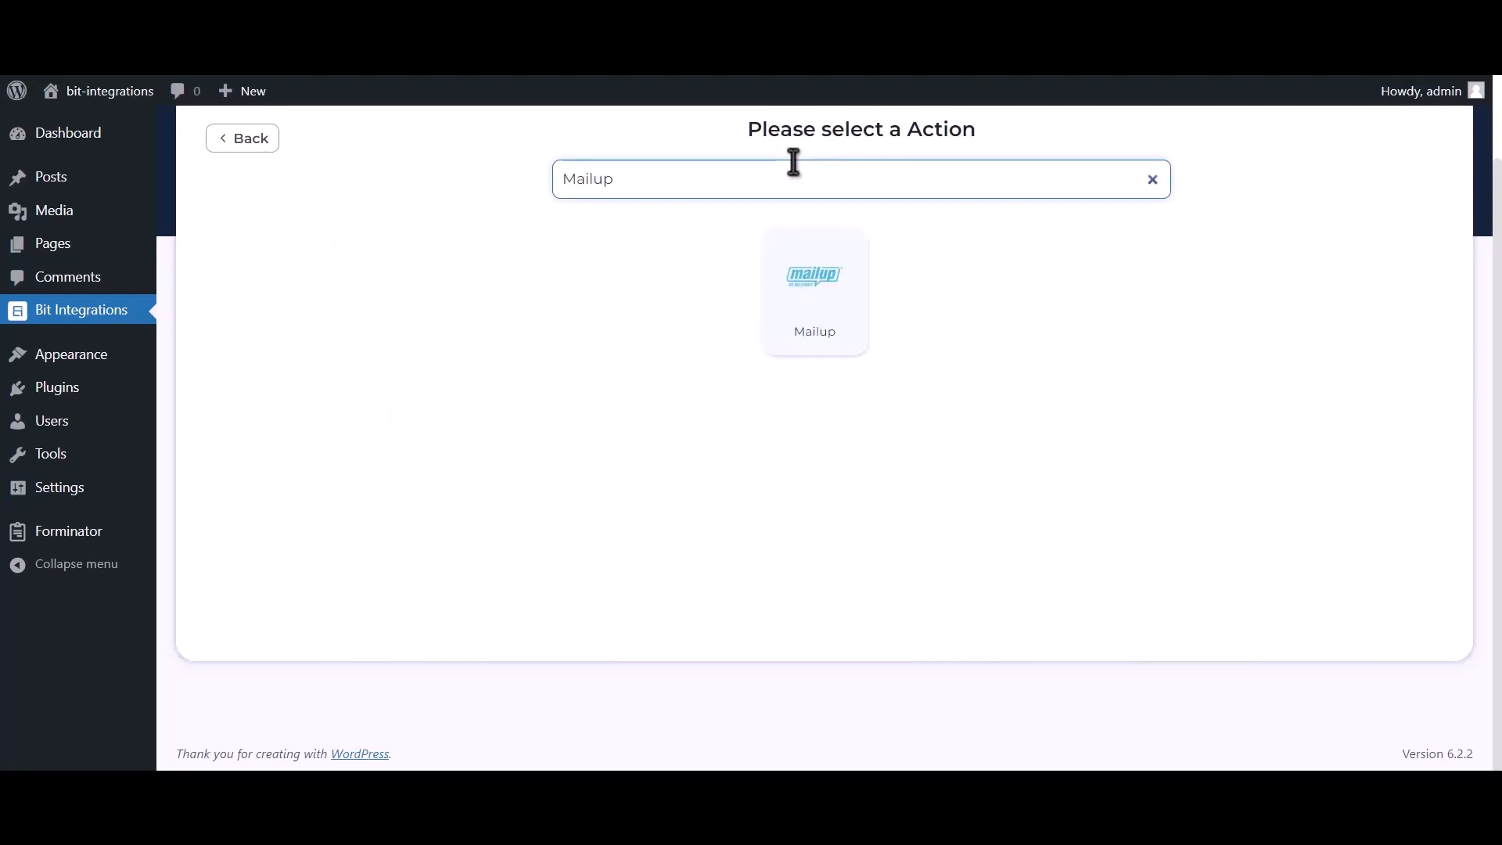
left_click(792, 312)
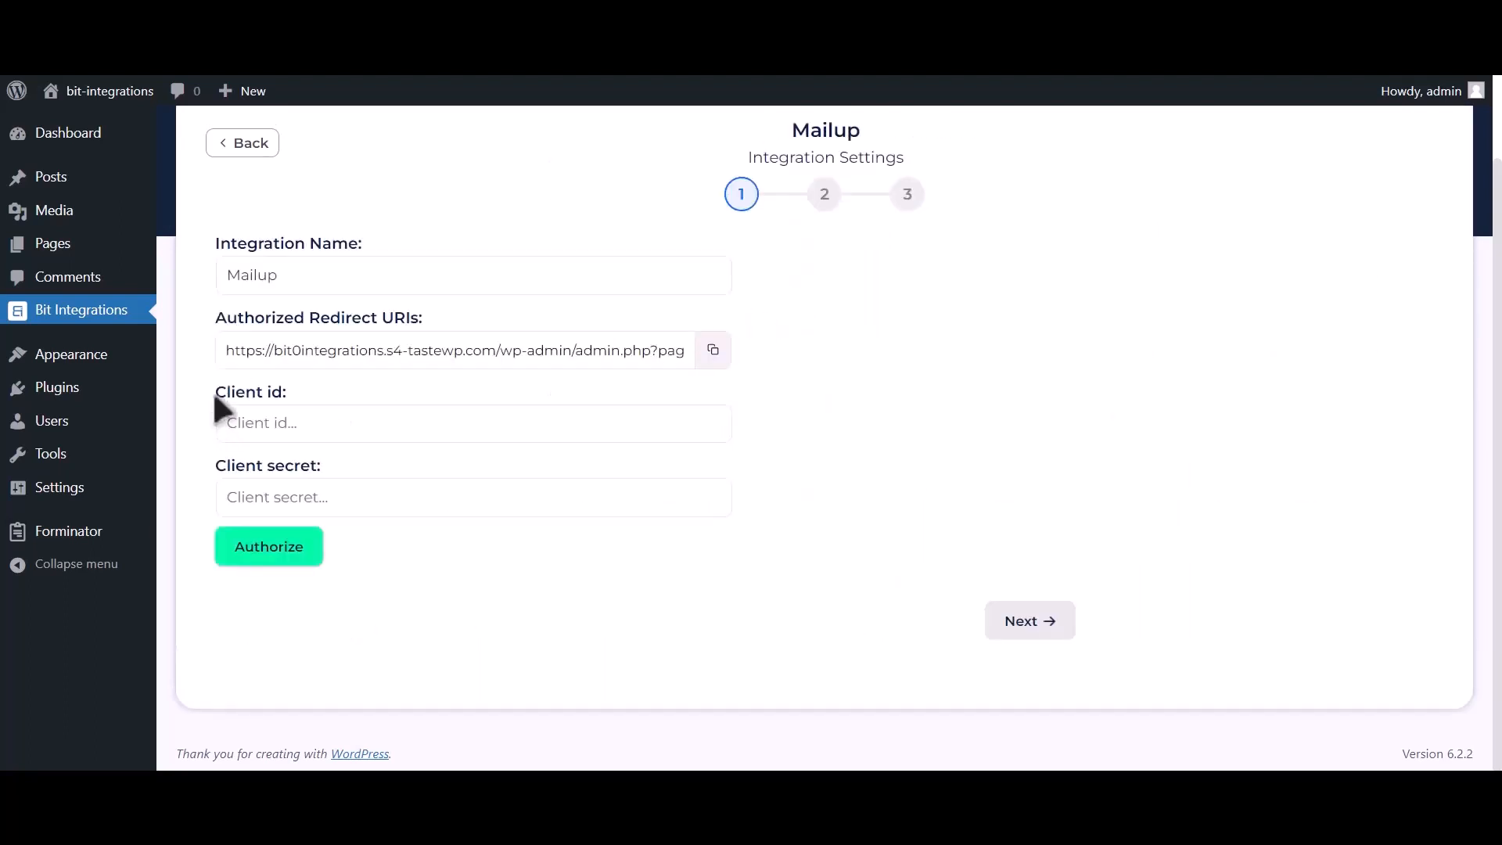
left_click_drag(212, 391, 286, 391)
left_click_drag(217, 466, 318, 463)
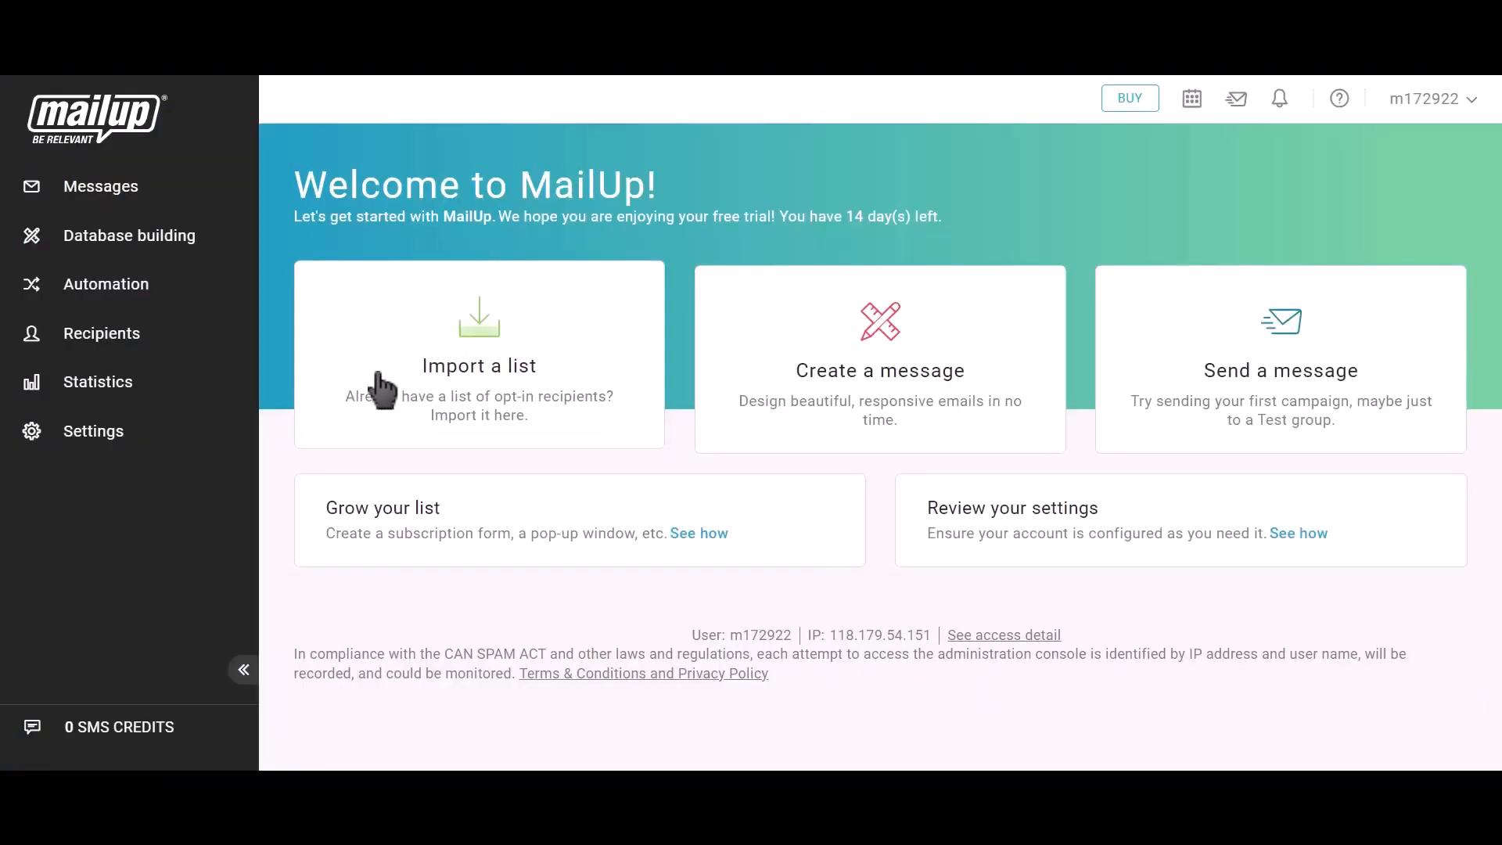
- In Advanced settings > Developer's corner, start a new API key named 'Bit Integrations'
left_click(128, 444)
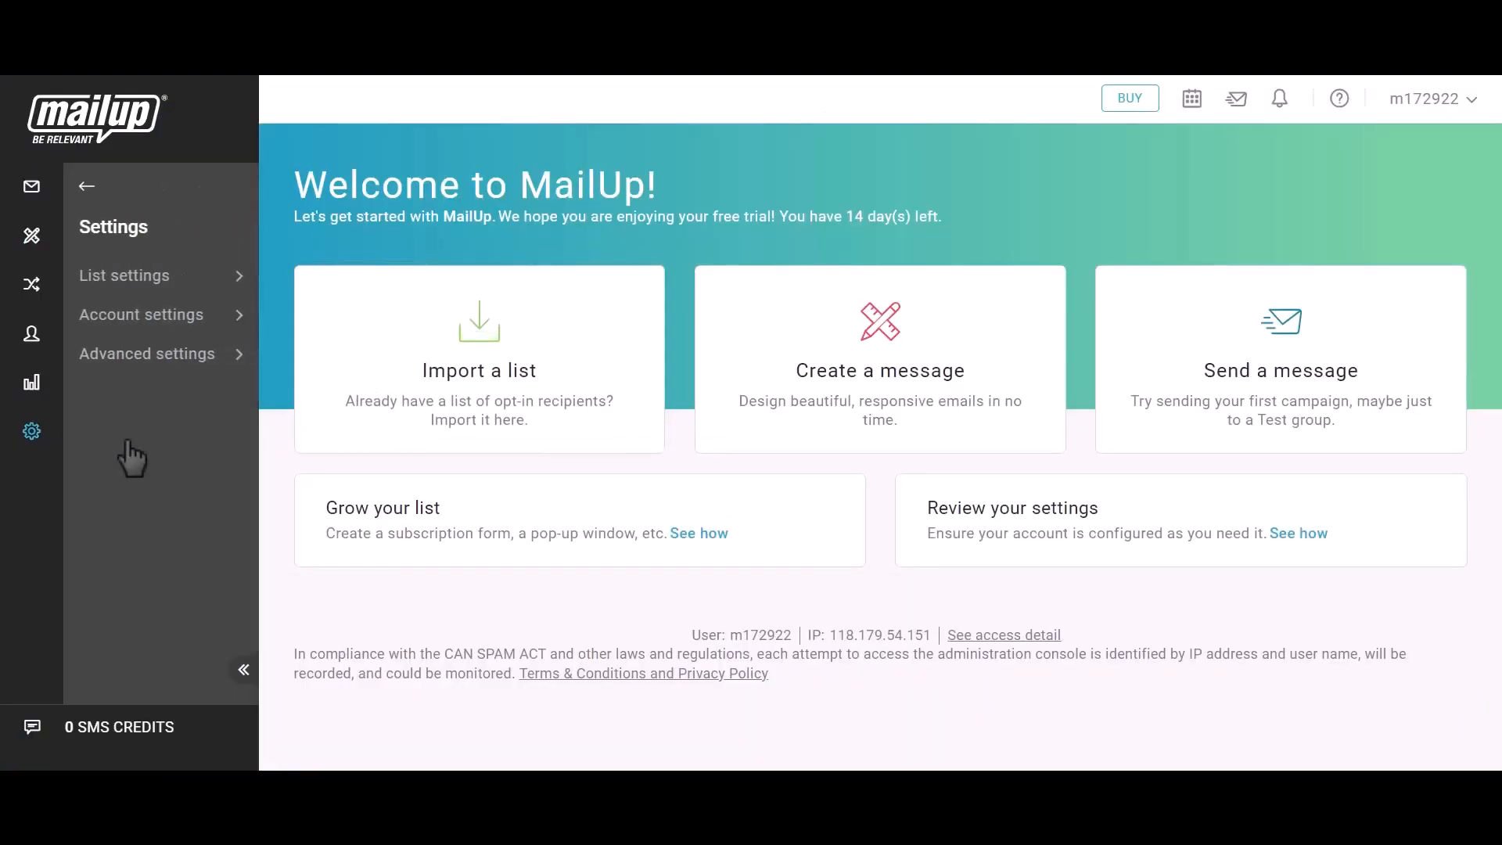
left_click(159, 362)
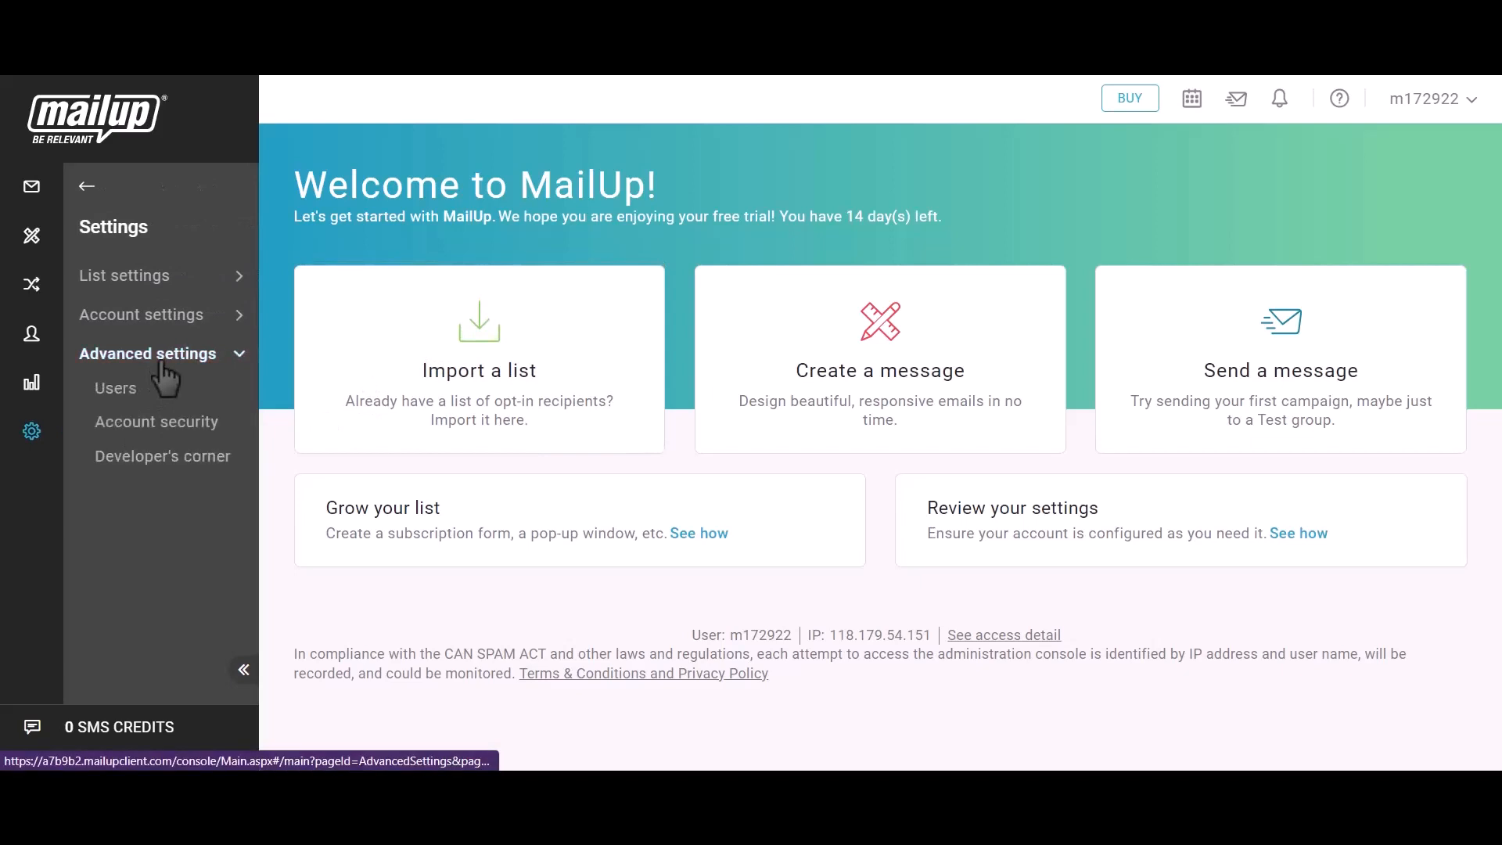
left_click(177, 461)
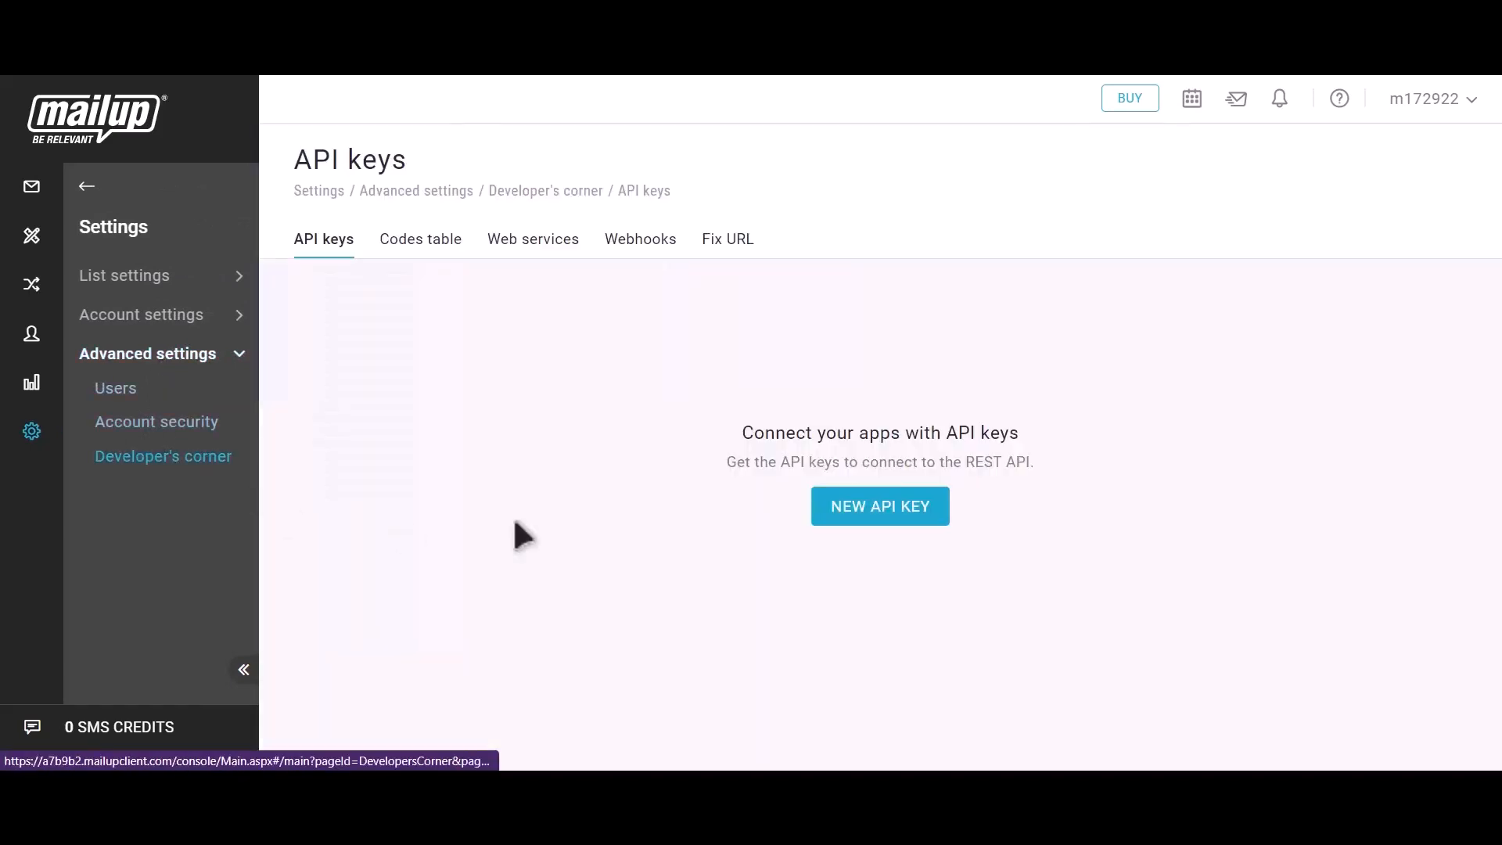
left_click(905, 522)
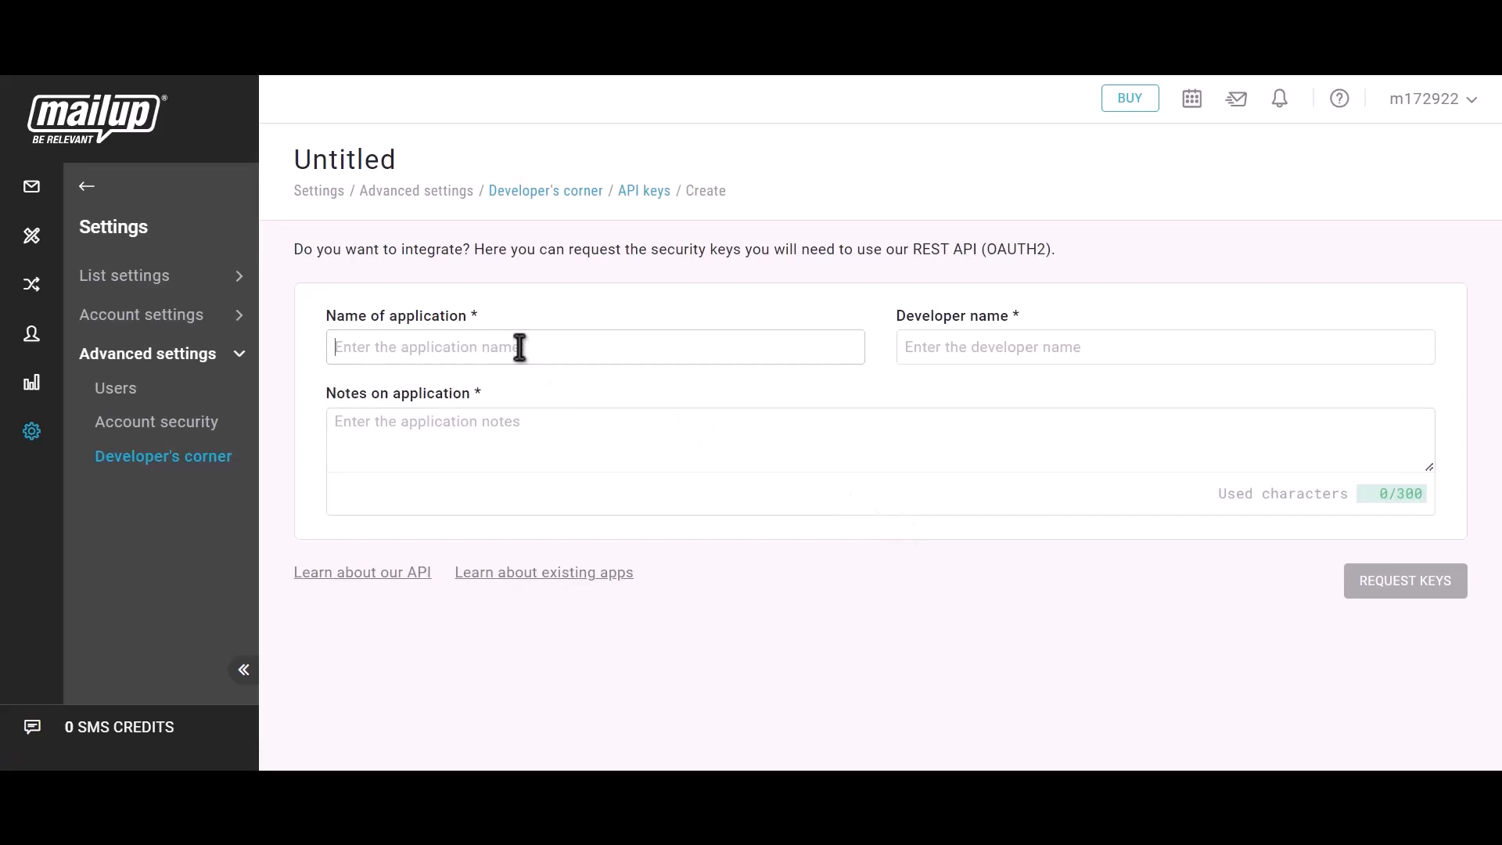
type("Bit I")
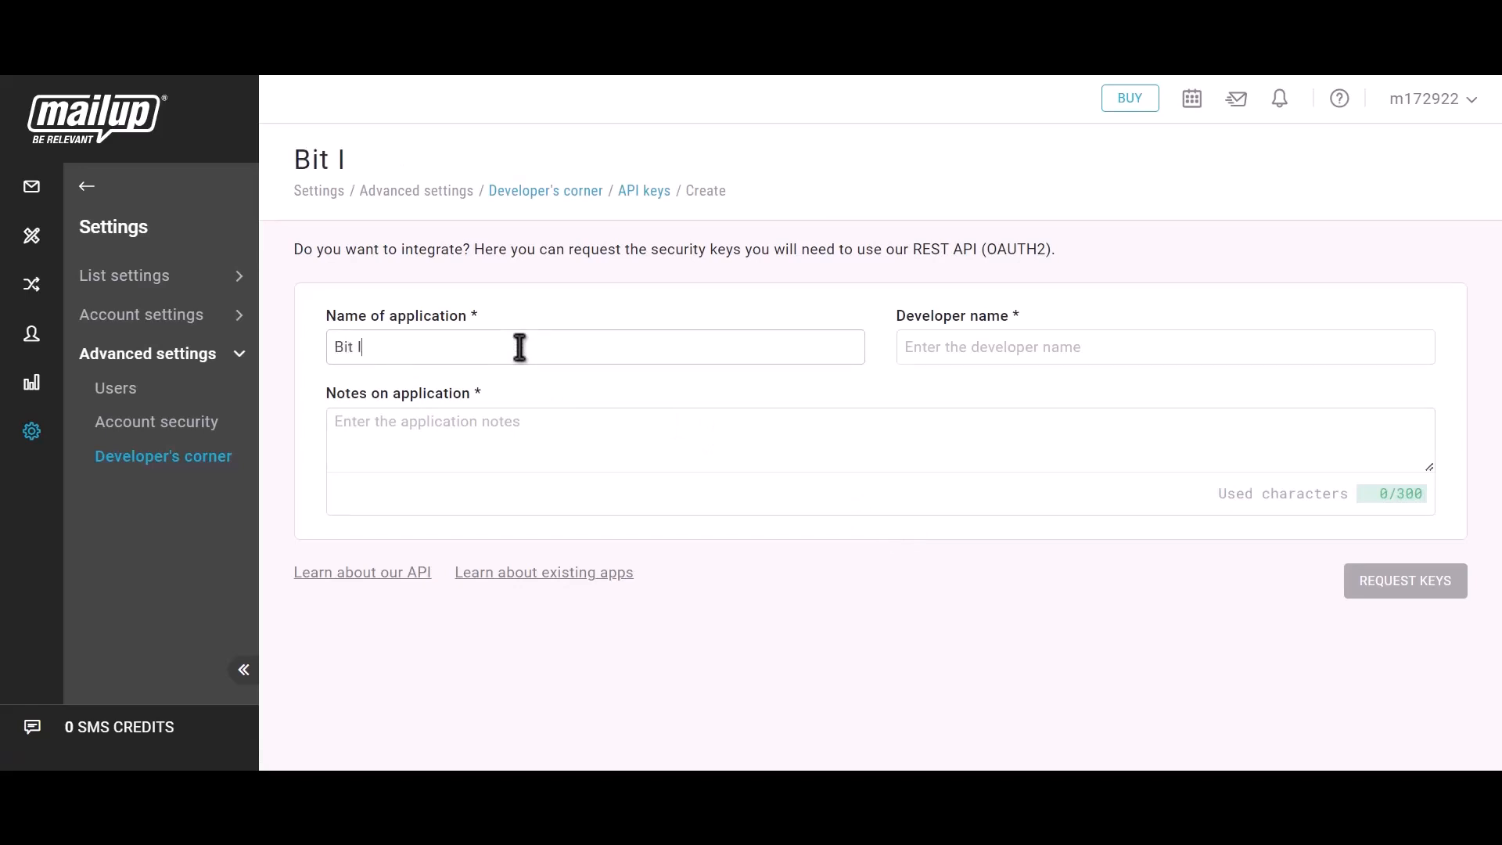
type("ntegrati")
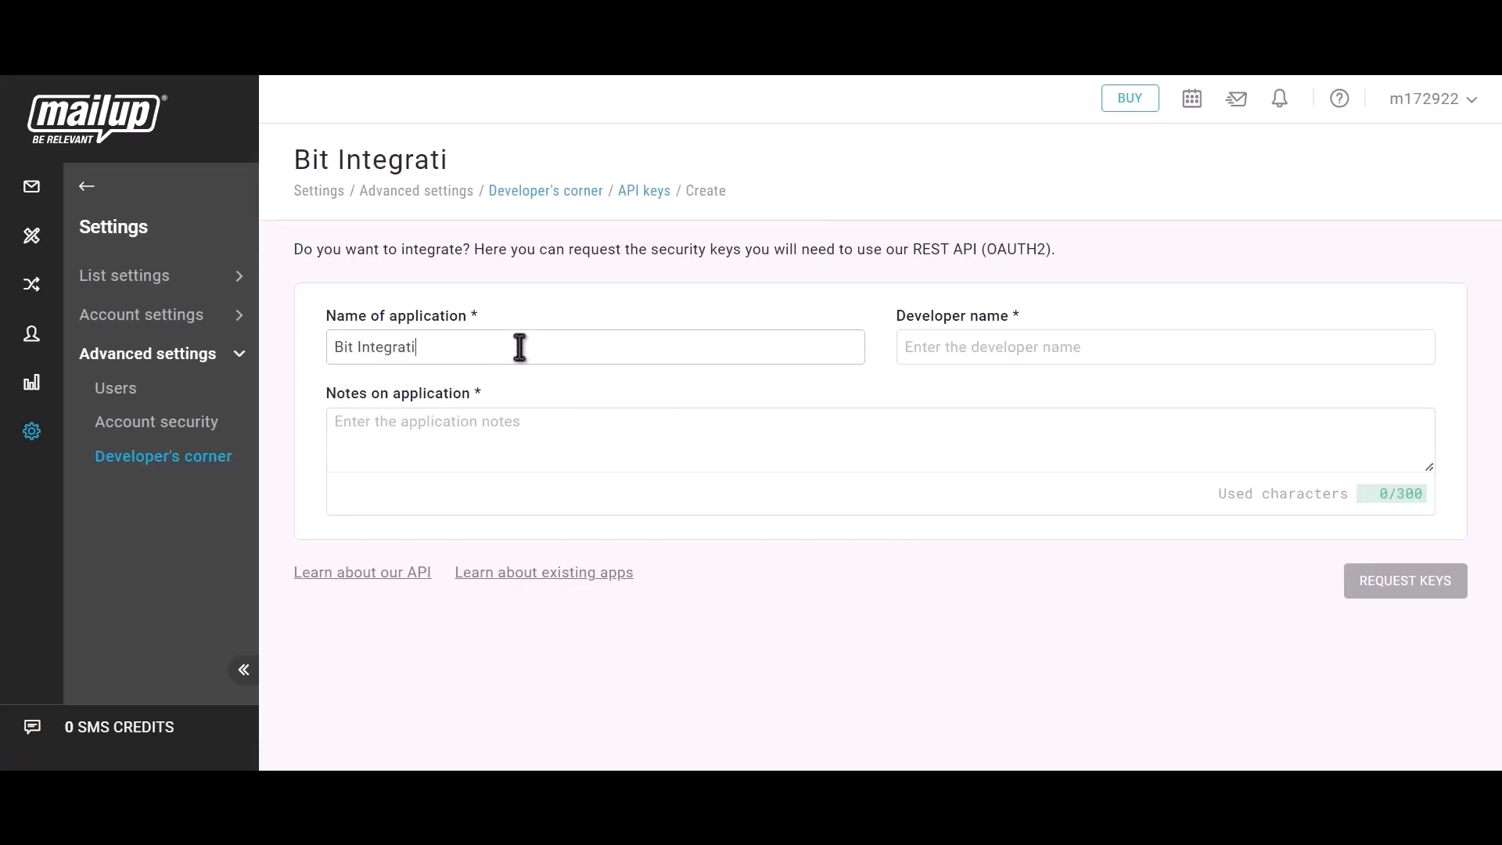
type("ons")
- Enter developer 'Bit Integrations' and notes 'Bit integration', request keys, and copy the Client ID
left_click(993, 349)
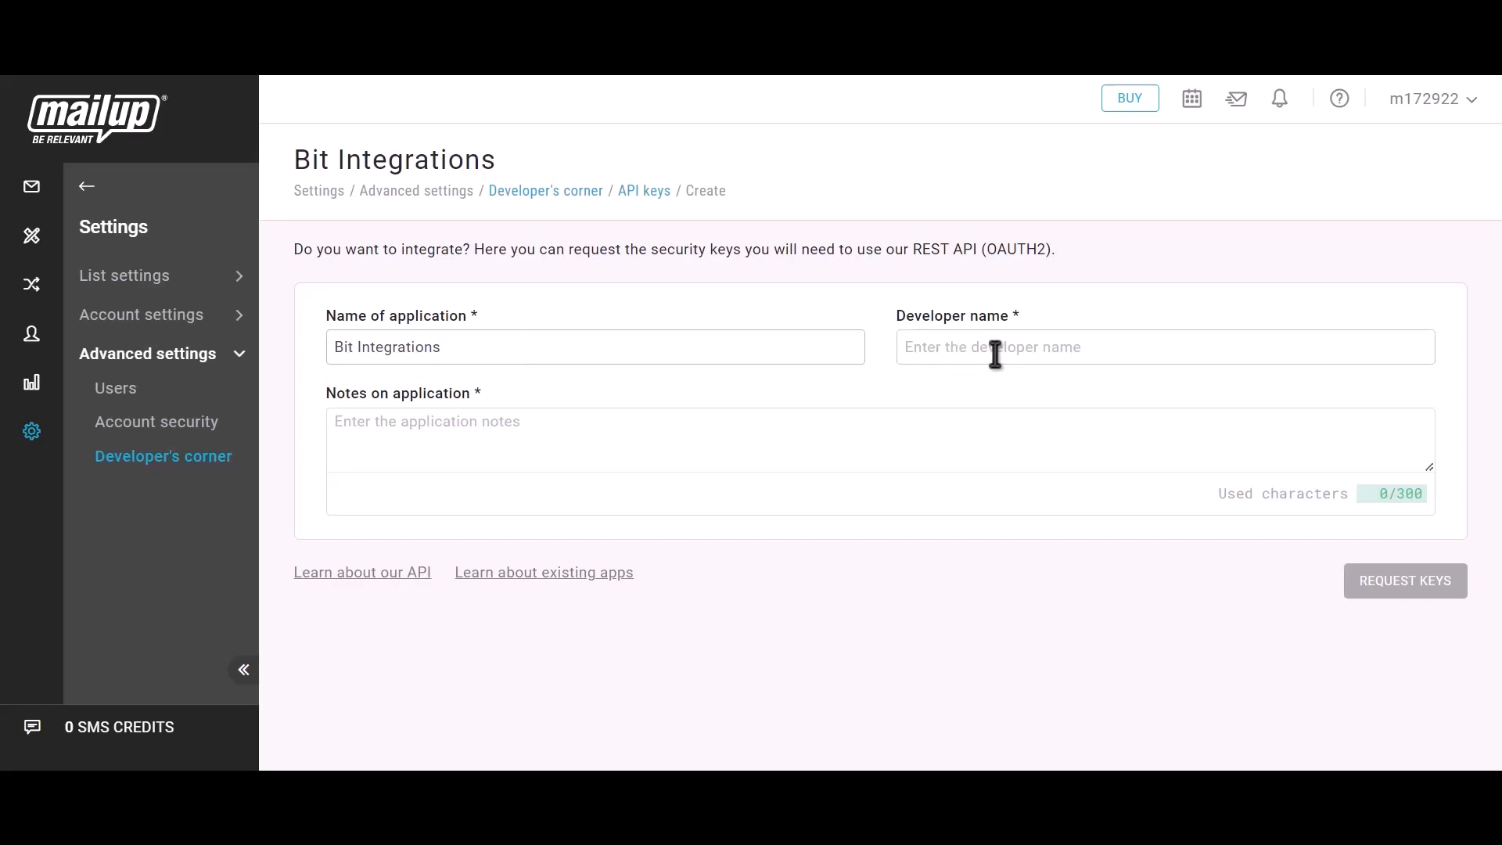
type("Bit")
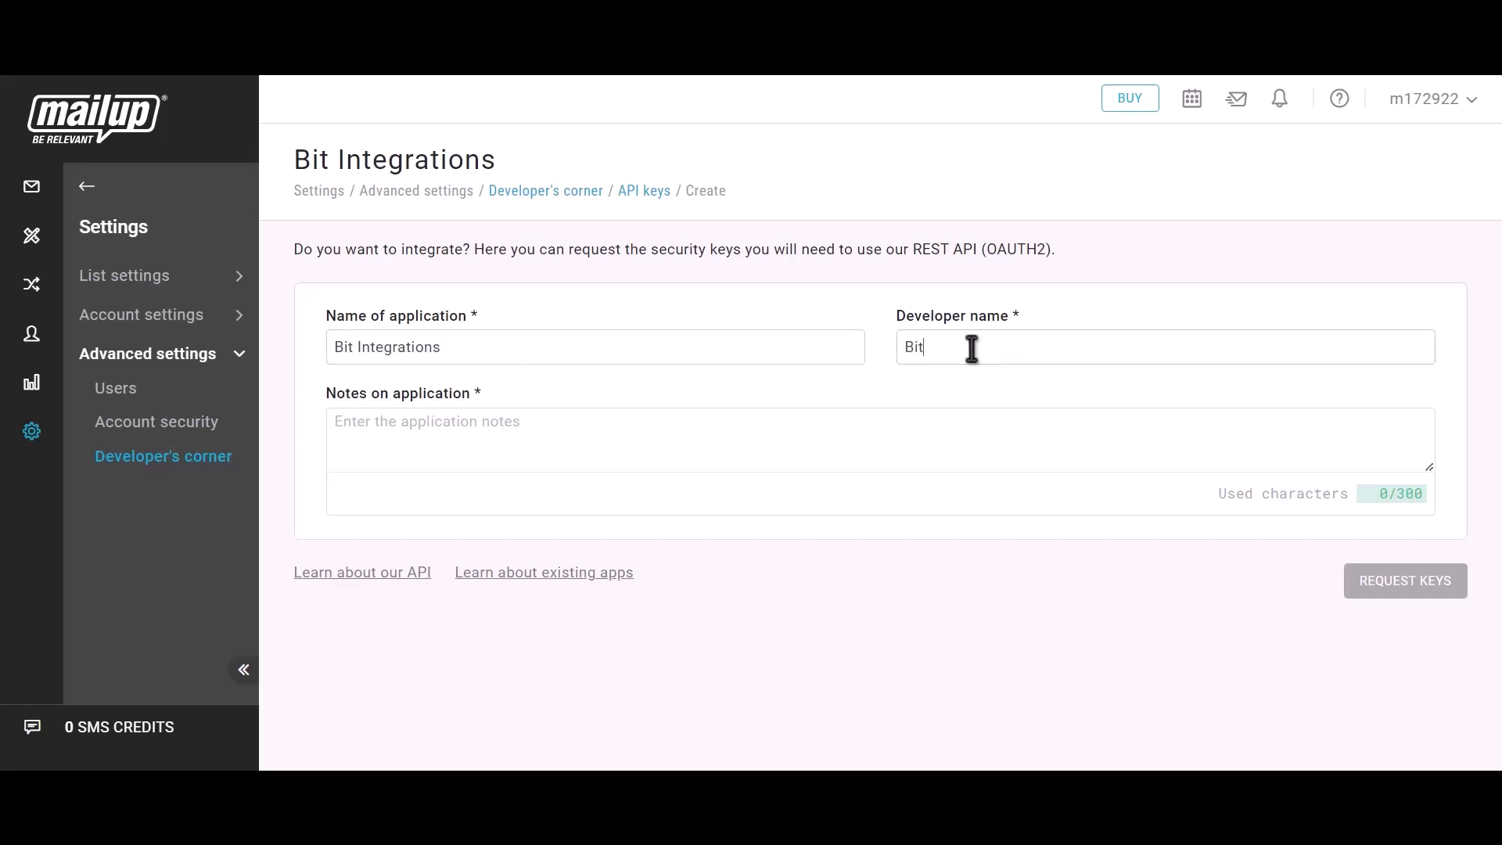
type(" Integrations")
left_click(475, 449)
type("Bit")
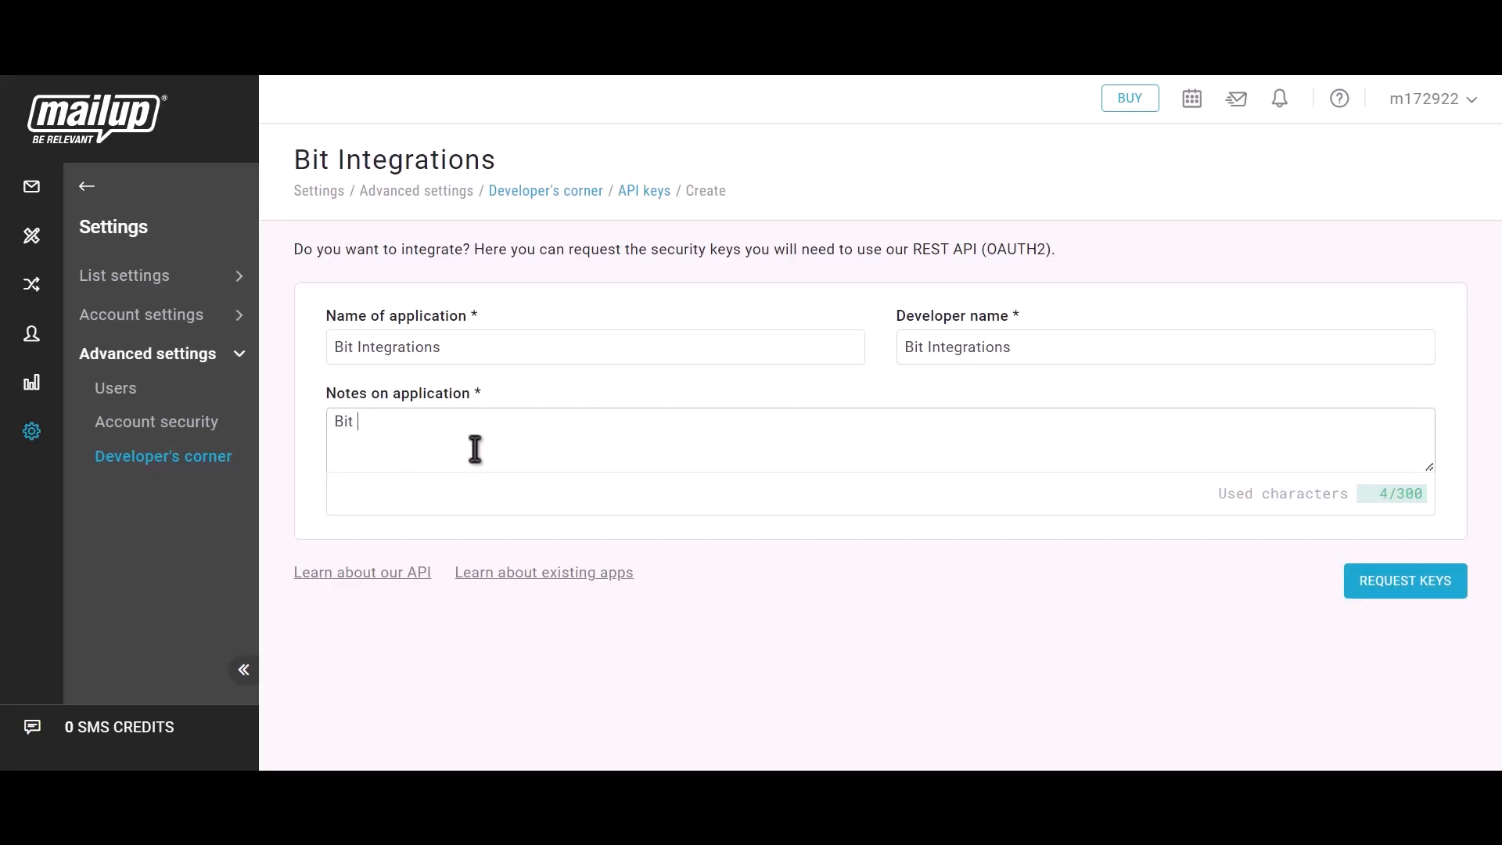
type(" integrations")
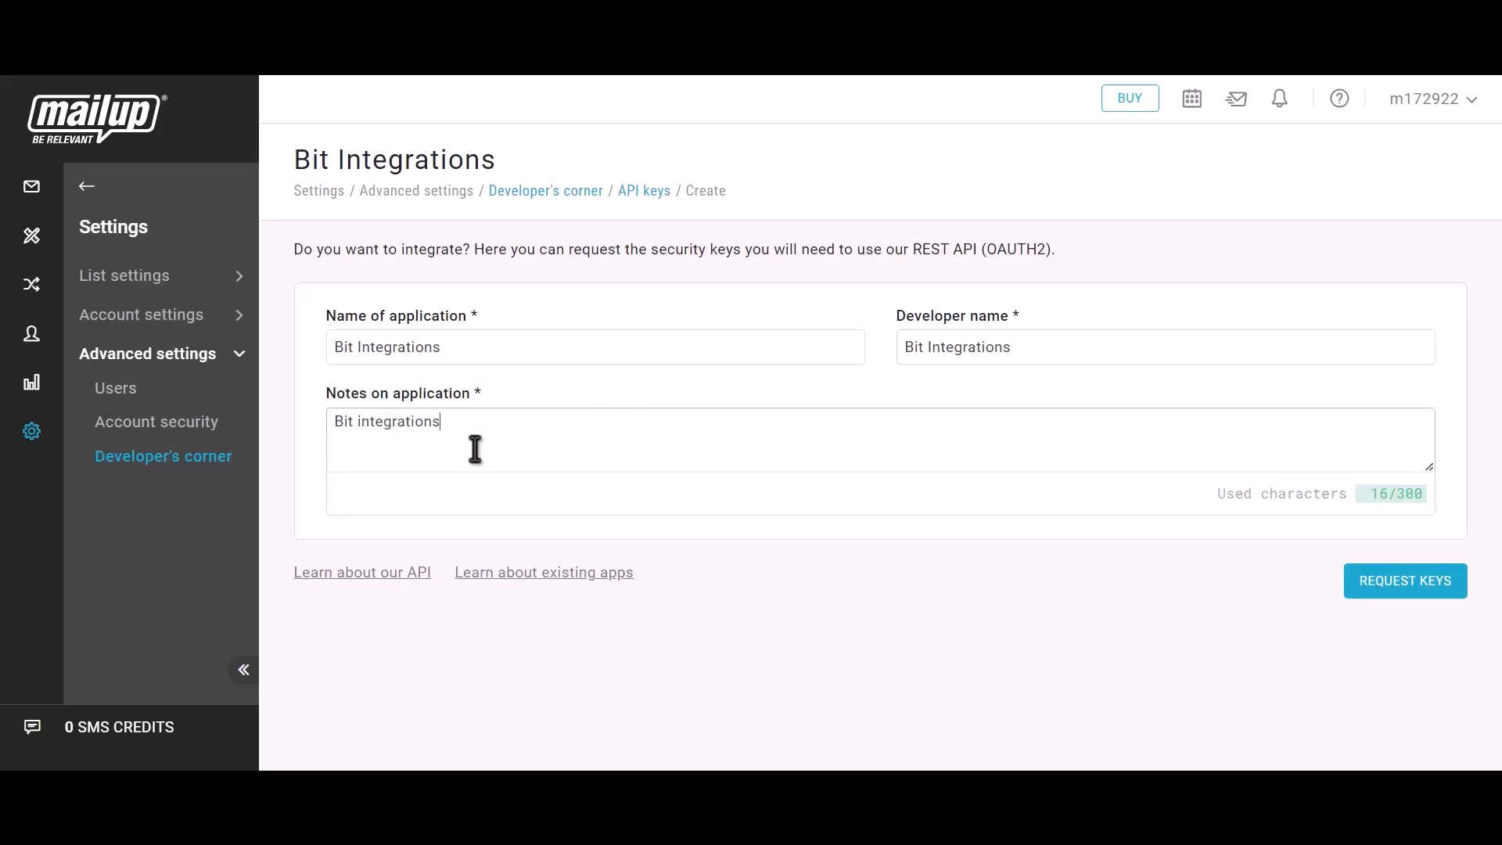
left_click(1425, 596)
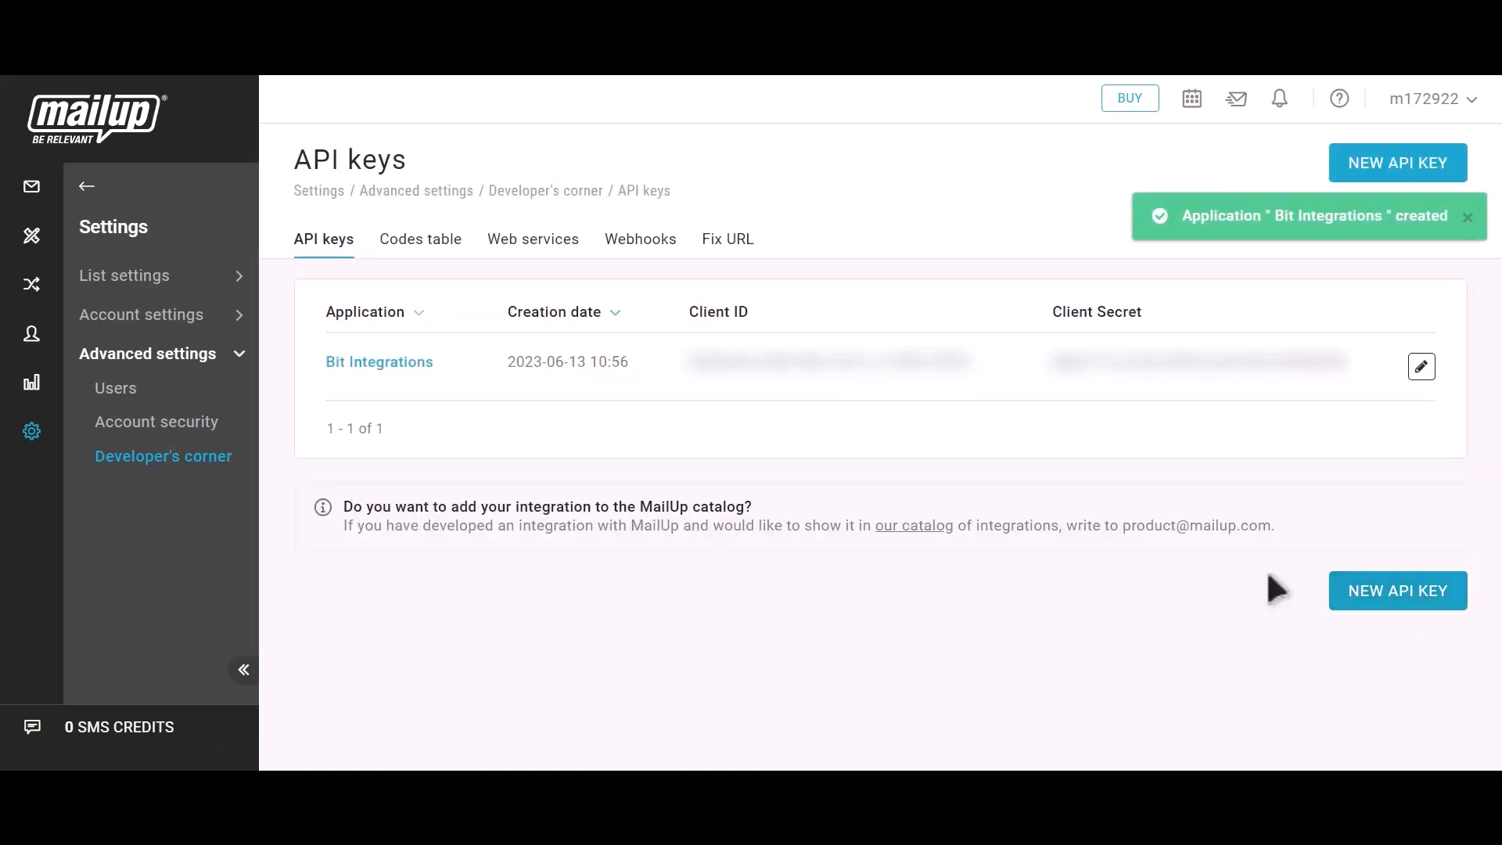
left_click_drag(687, 313, 764, 321)
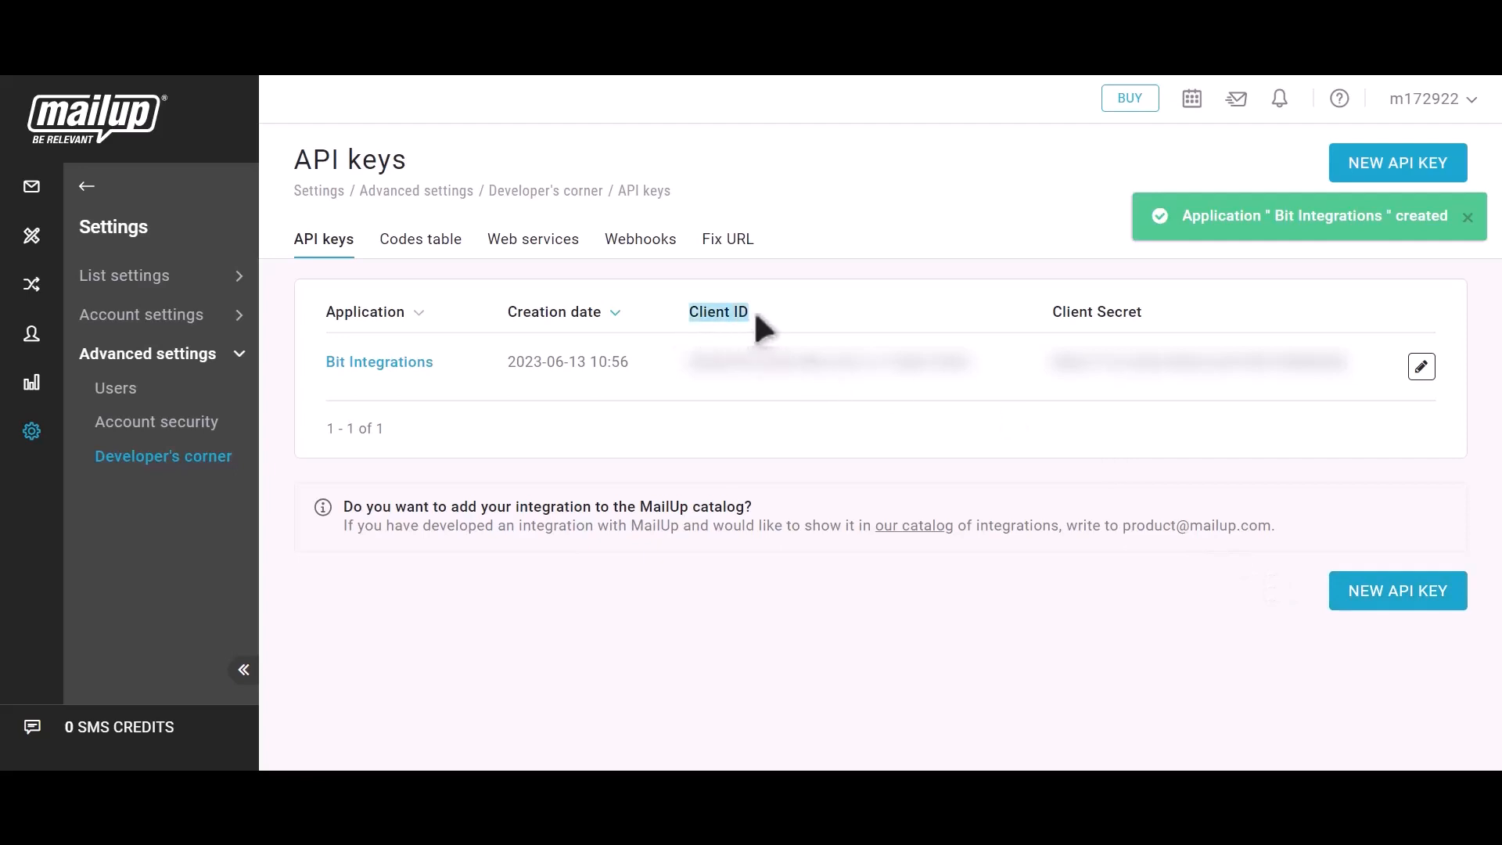
left_click(992, 370)
- Paste the MailUp Client ID and Client Secret into the Mailup integration fields
left_click(352, 39)
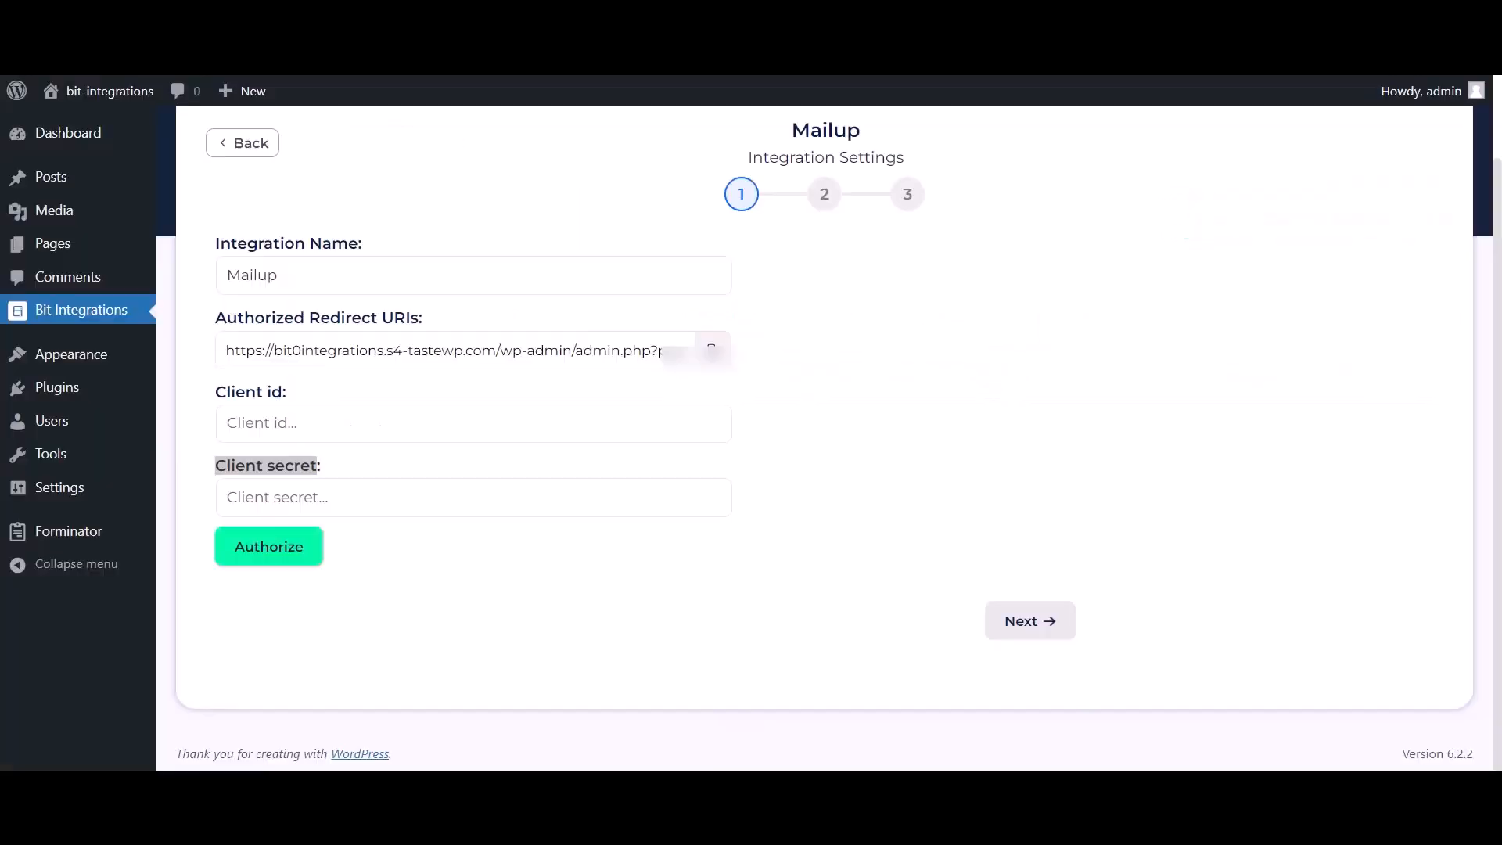
left_click(365, 429)
key("ctrl+v")
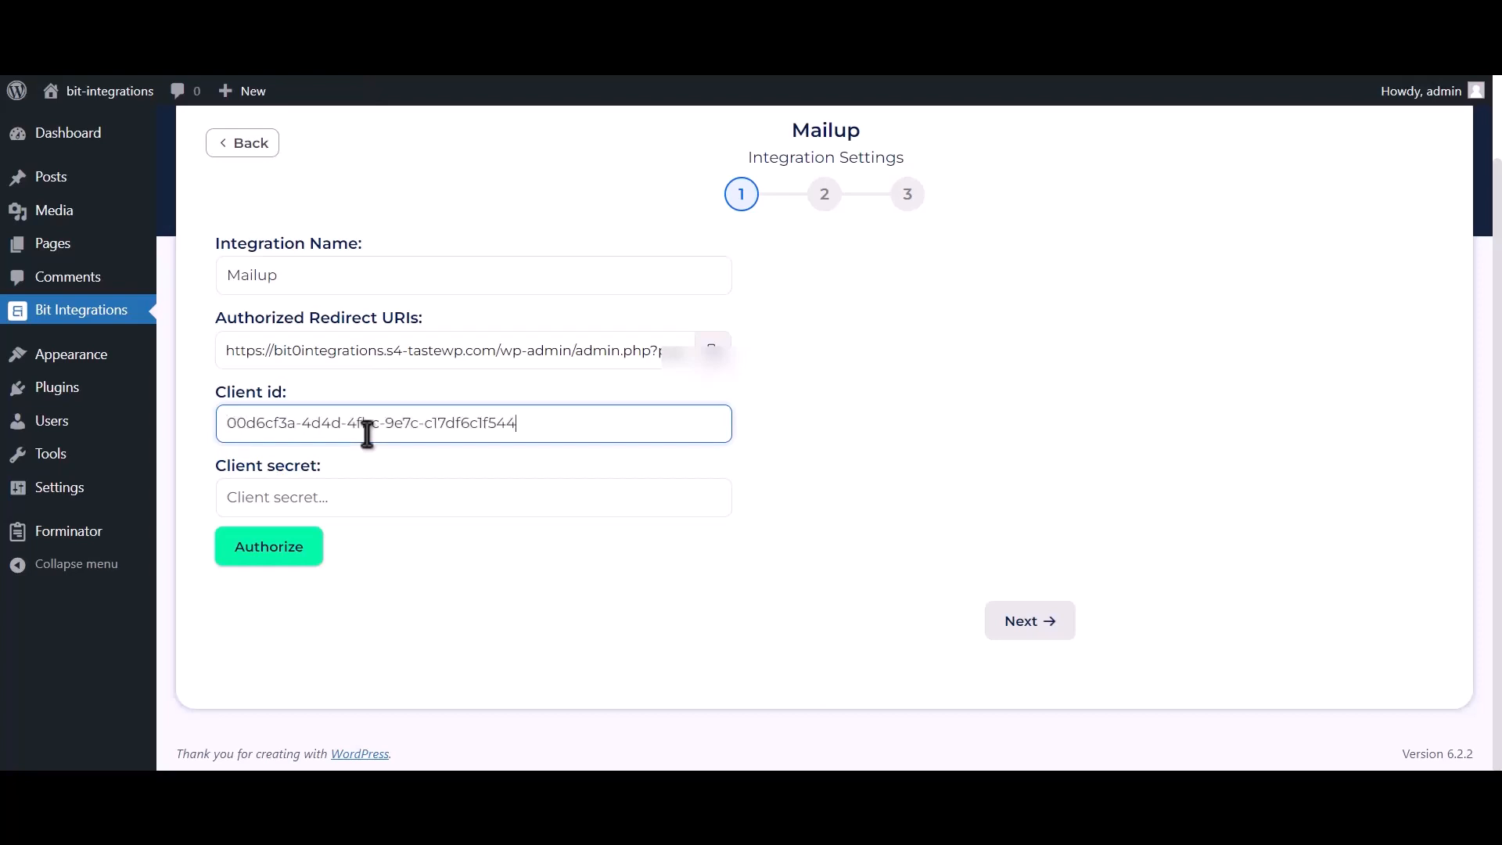
left_click(525, 47)
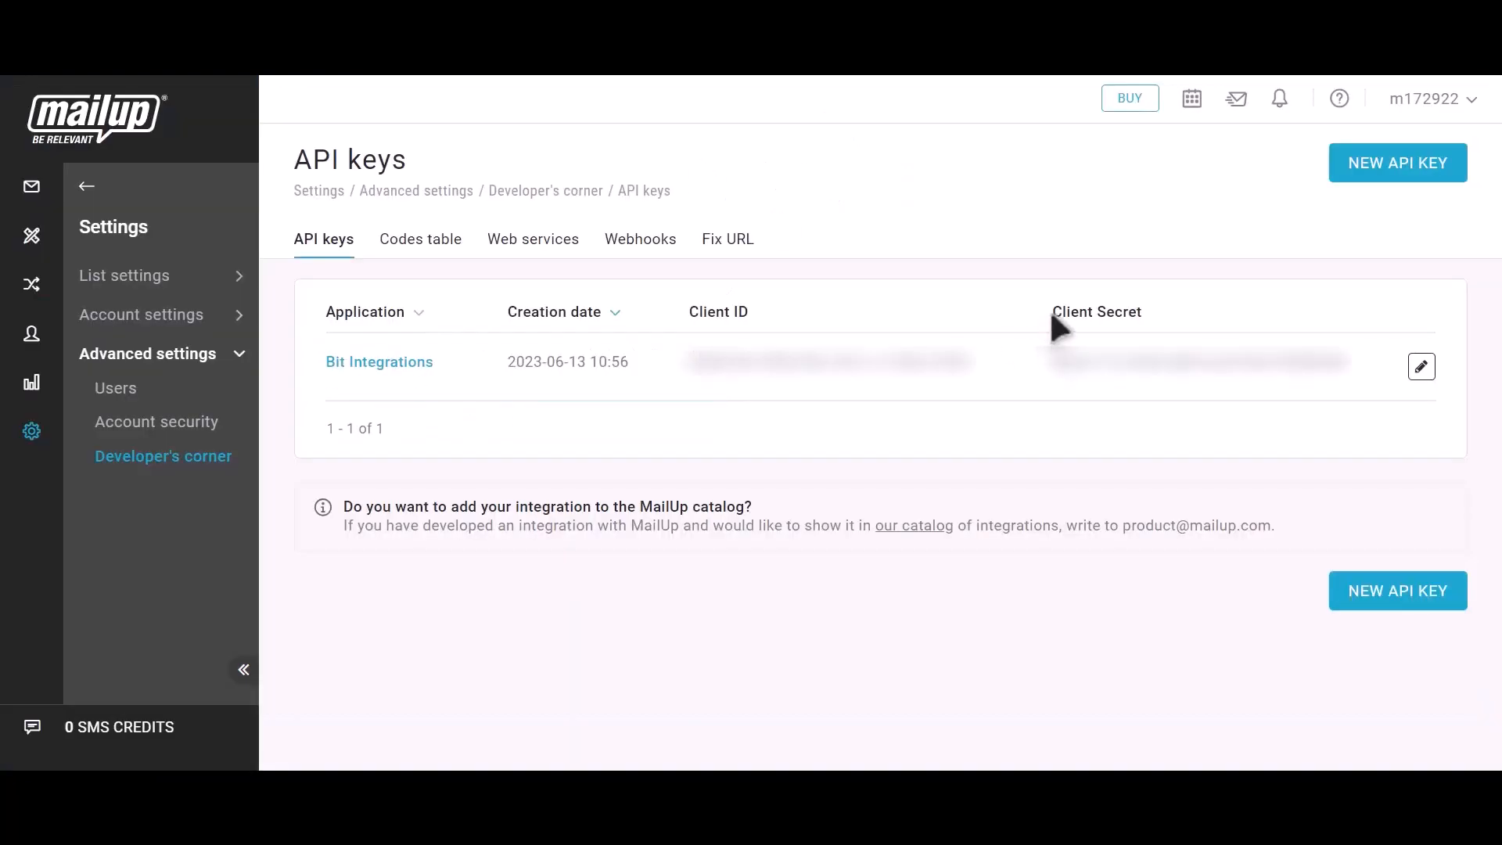
left_click_drag(1052, 315, 1140, 313)
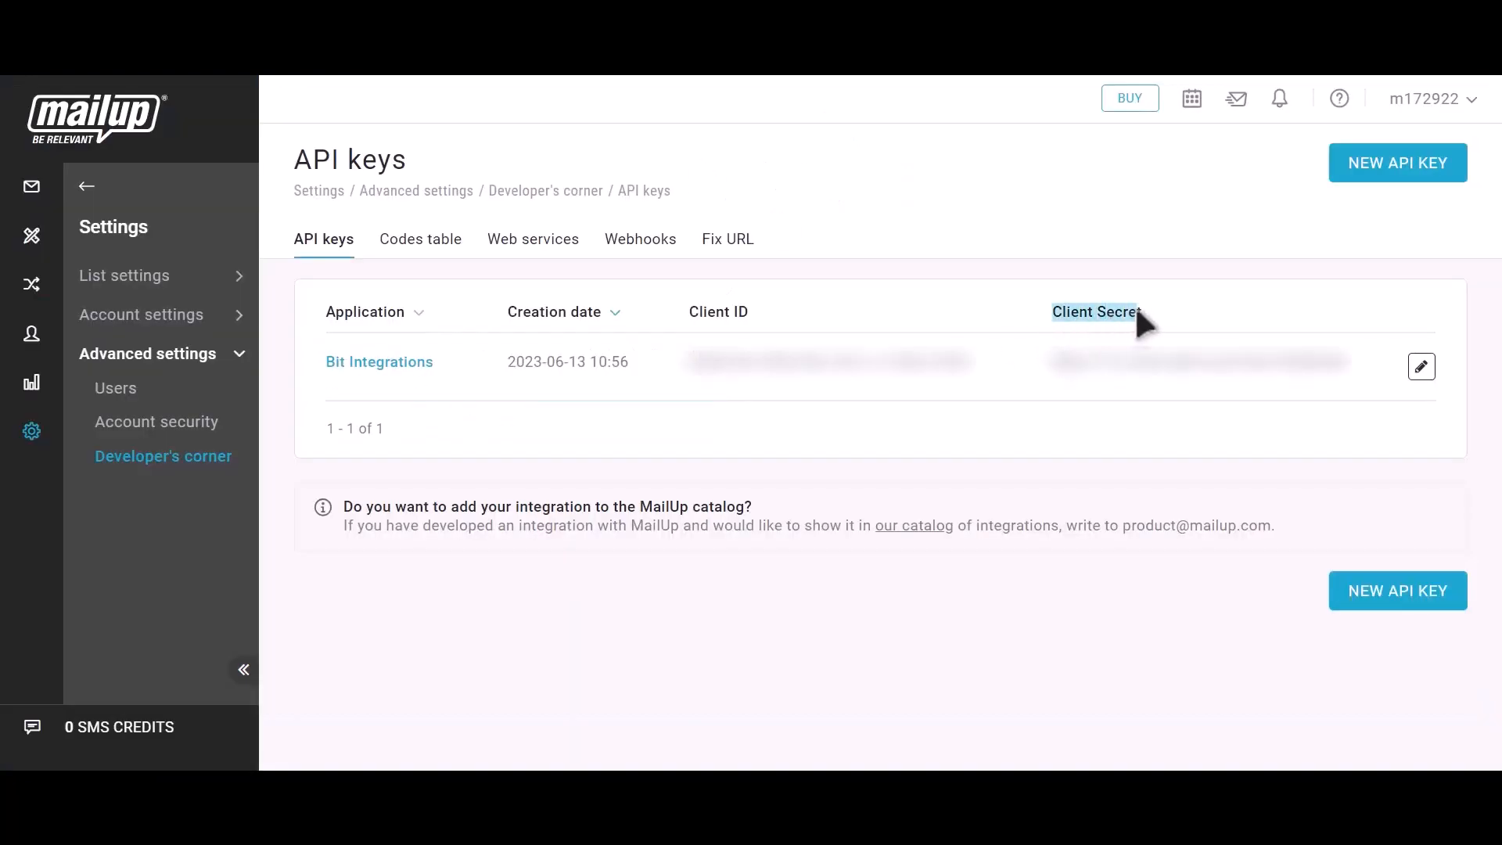
left_click(1365, 363)
left_click(524, 47)
left_click(352, 500)
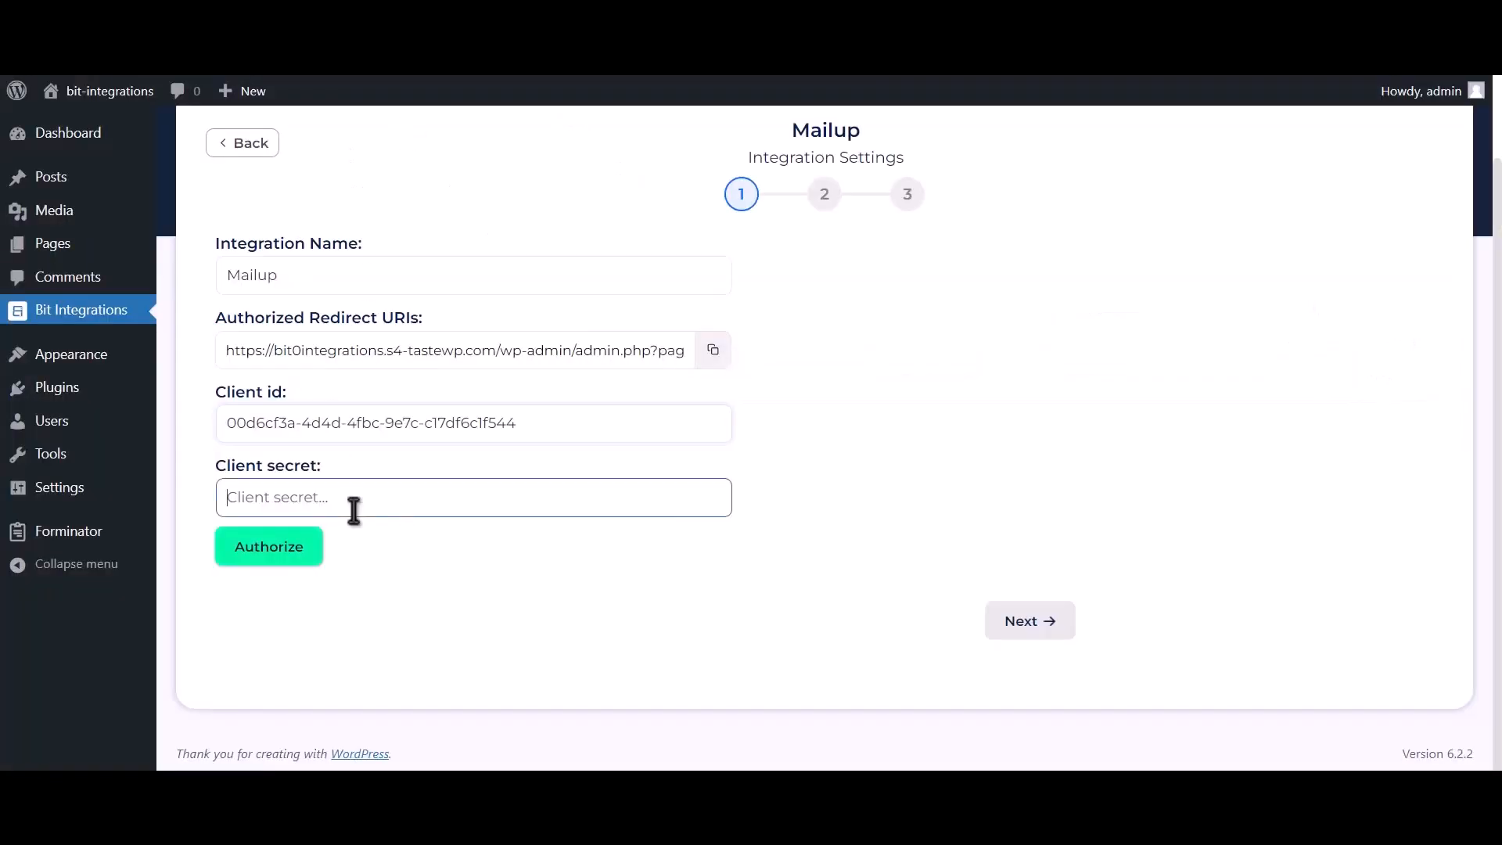
key("ctrl+v")
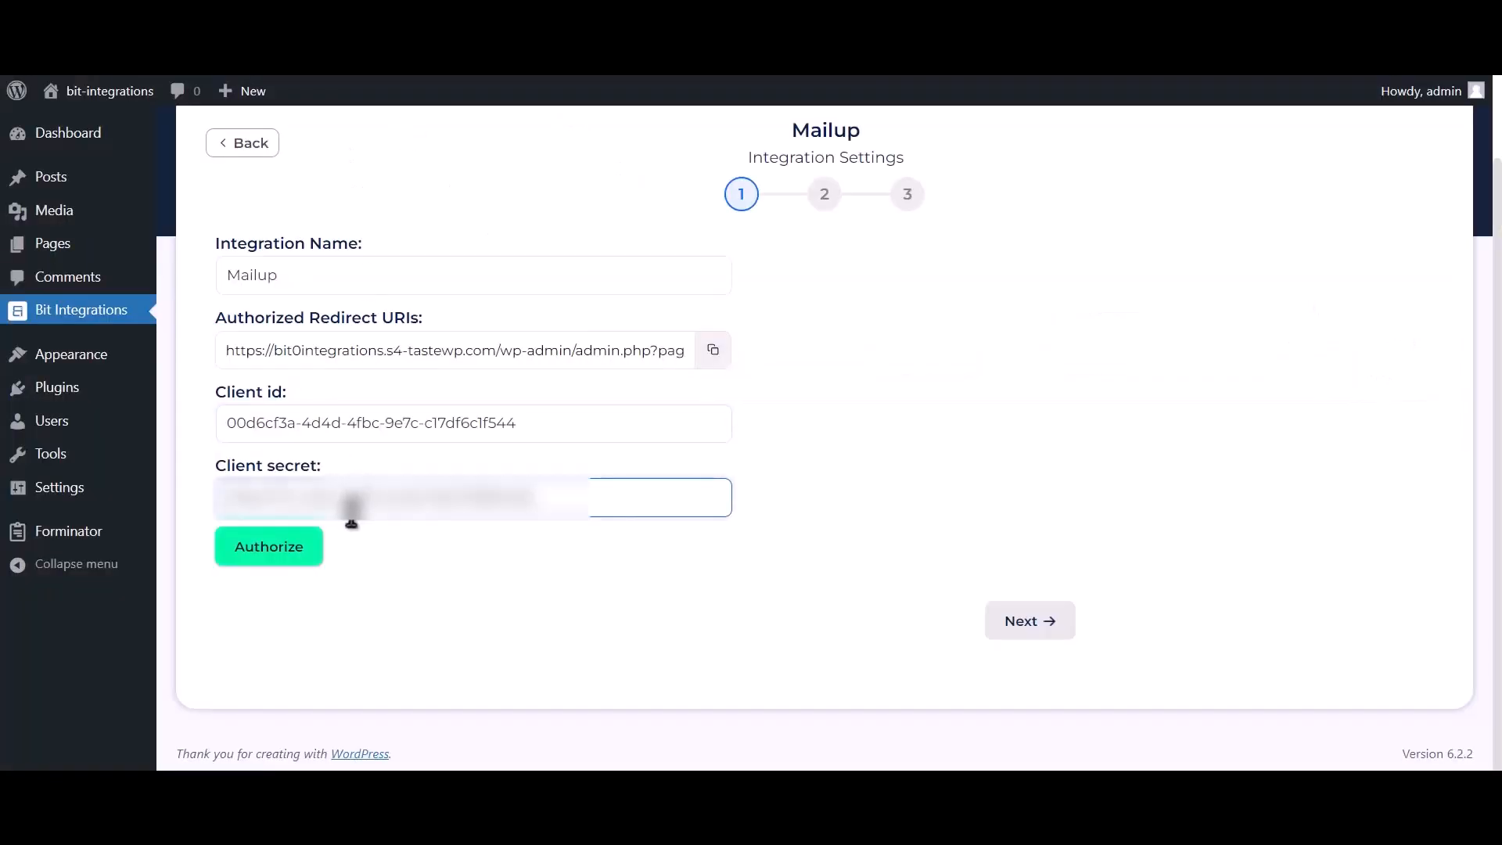
- Authorize the connection by logging in to MailUp and confirming, then proceed to list selection
left_click(269, 559)
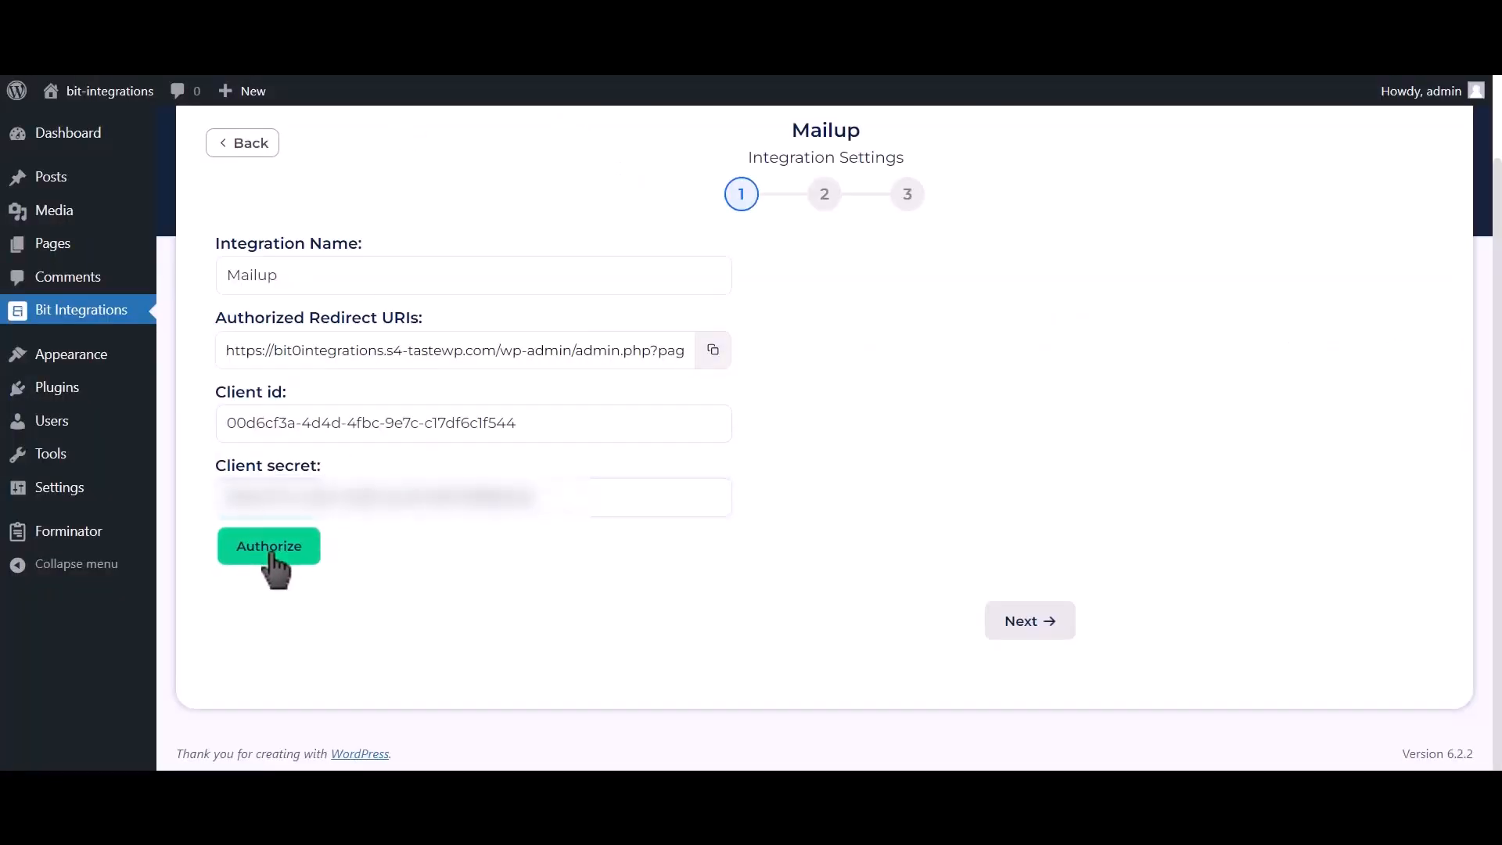
left_click(284, 350)
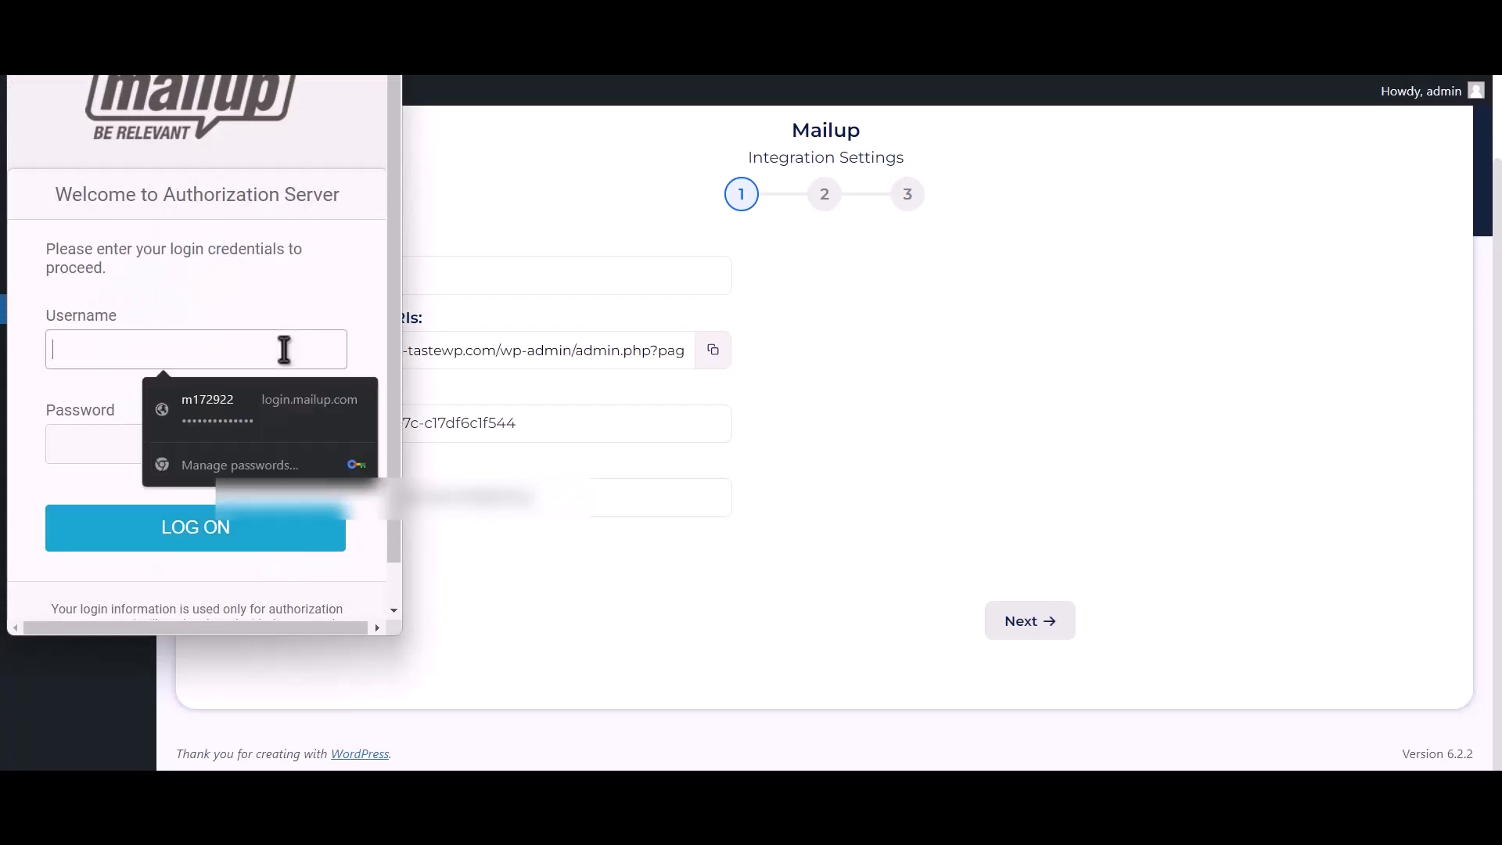
left_click(284, 401)
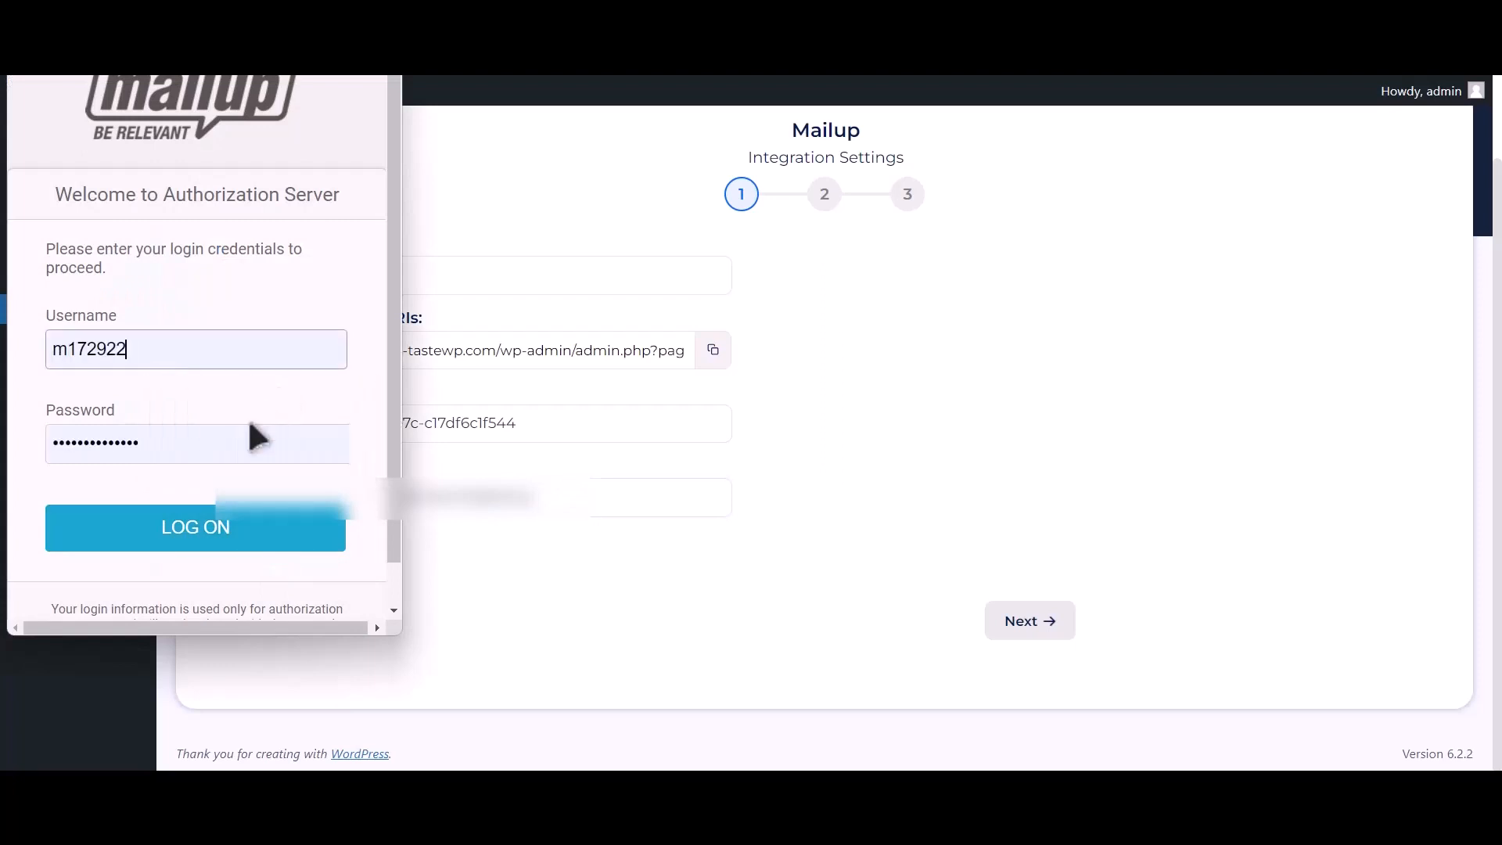
left_click(231, 557)
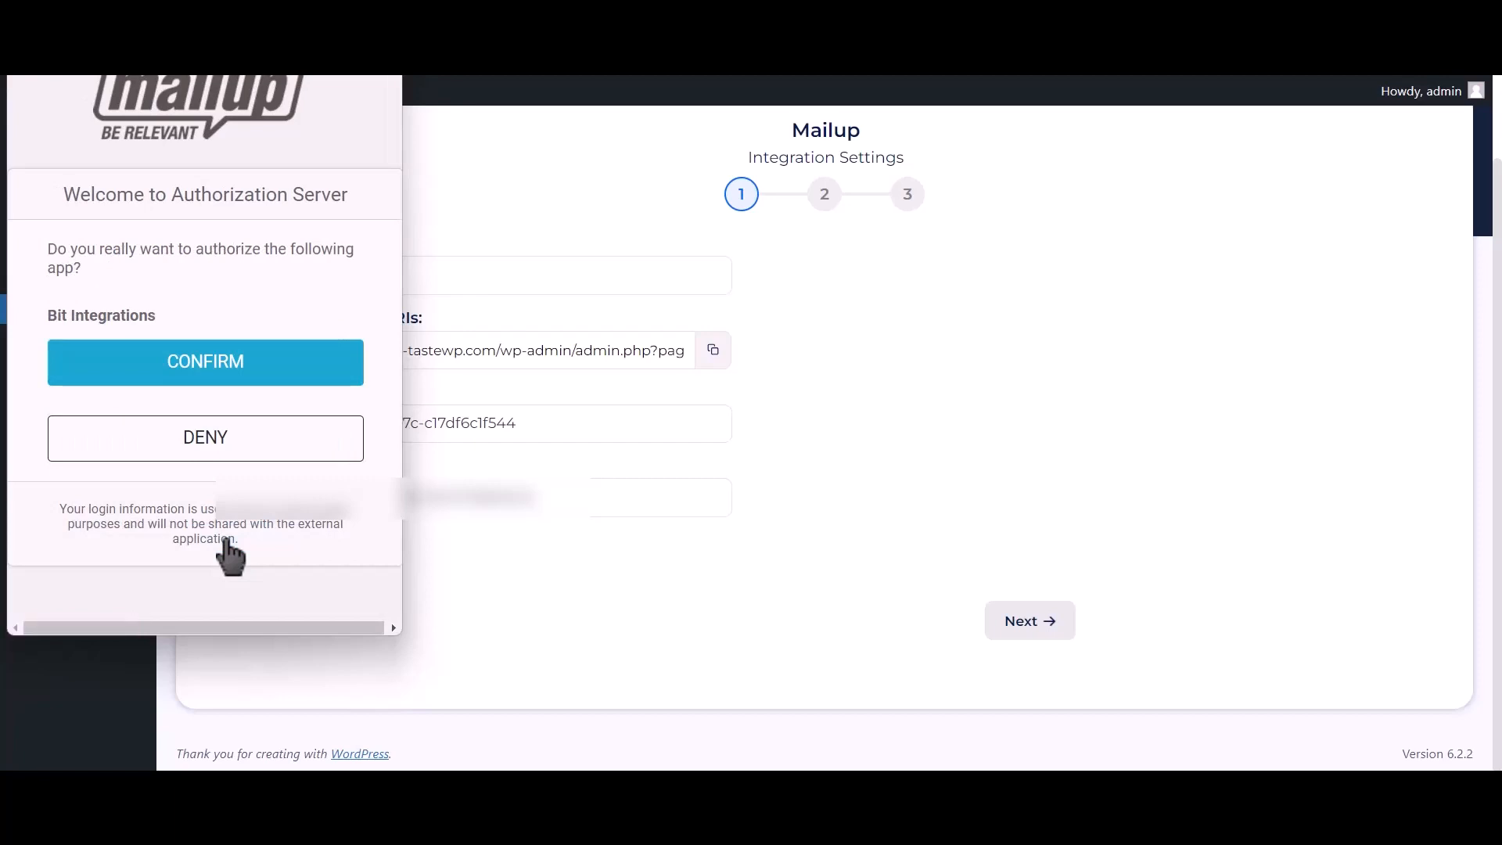
left_click(327, 364)
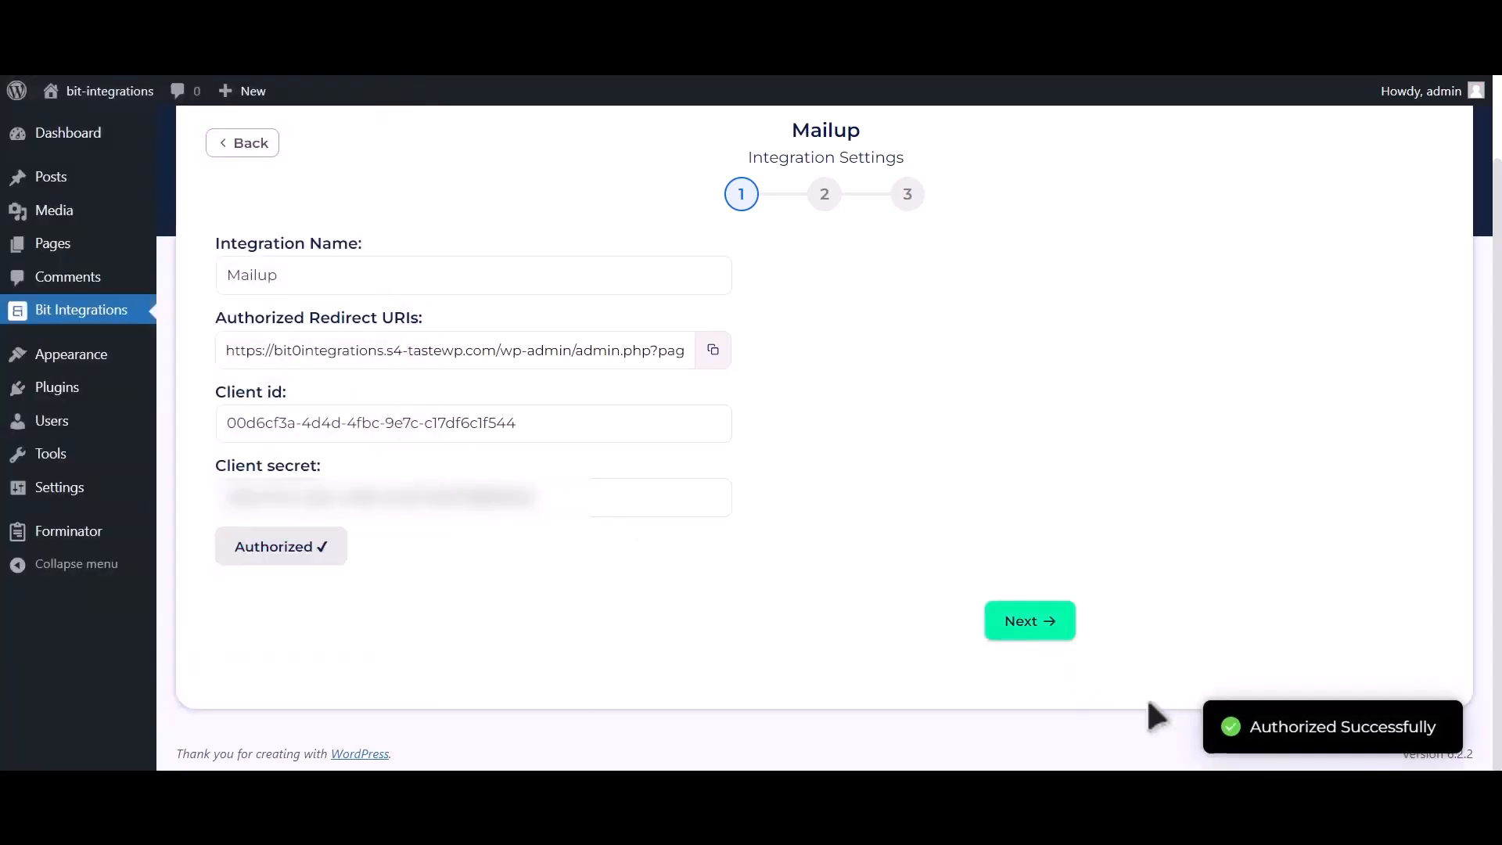
left_click_drag(1299, 732, 1442, 731)
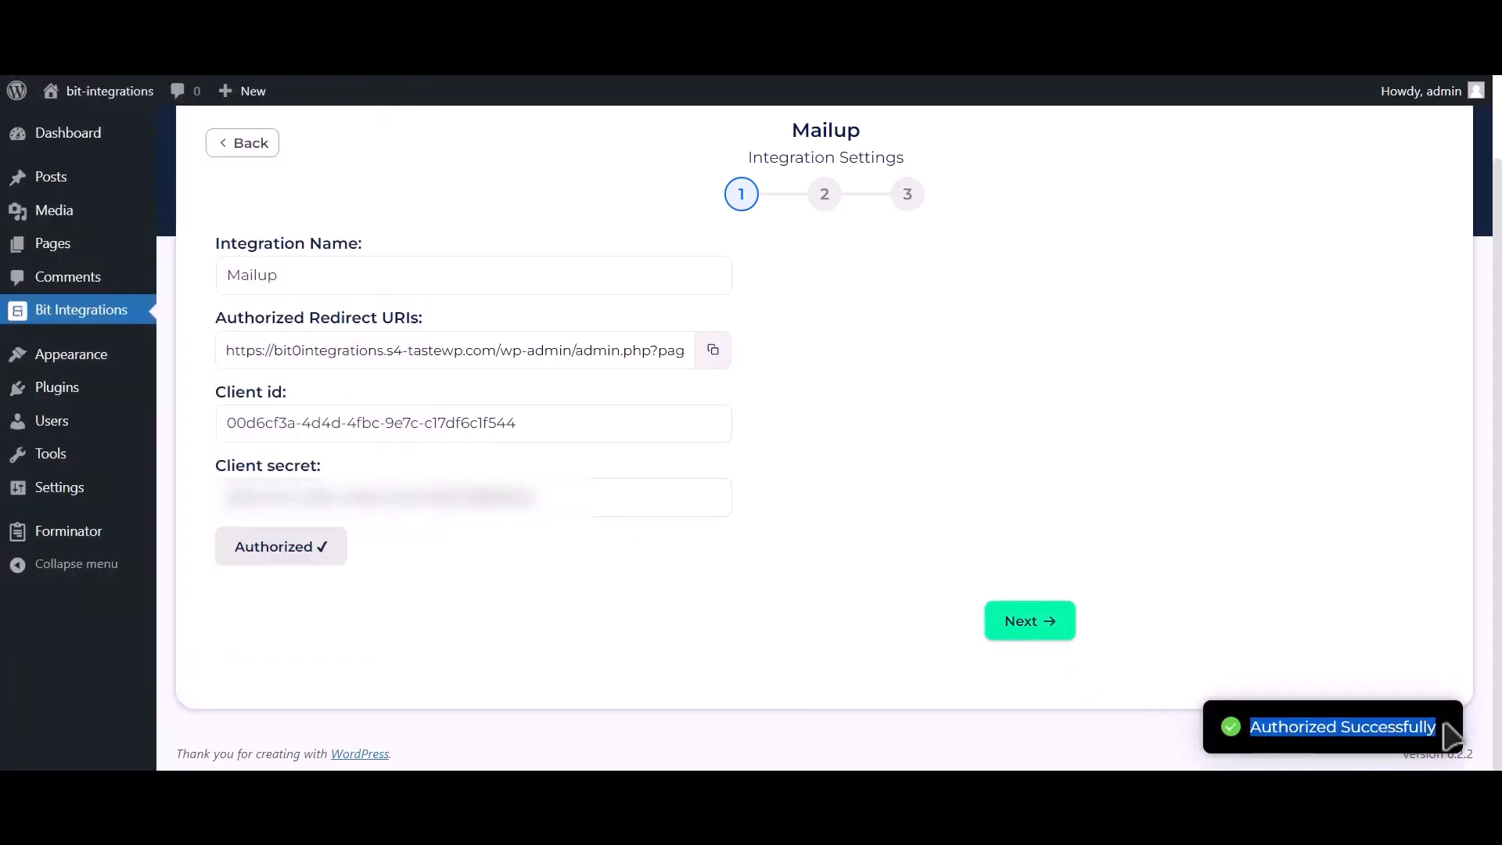
left_click(1059, 634)
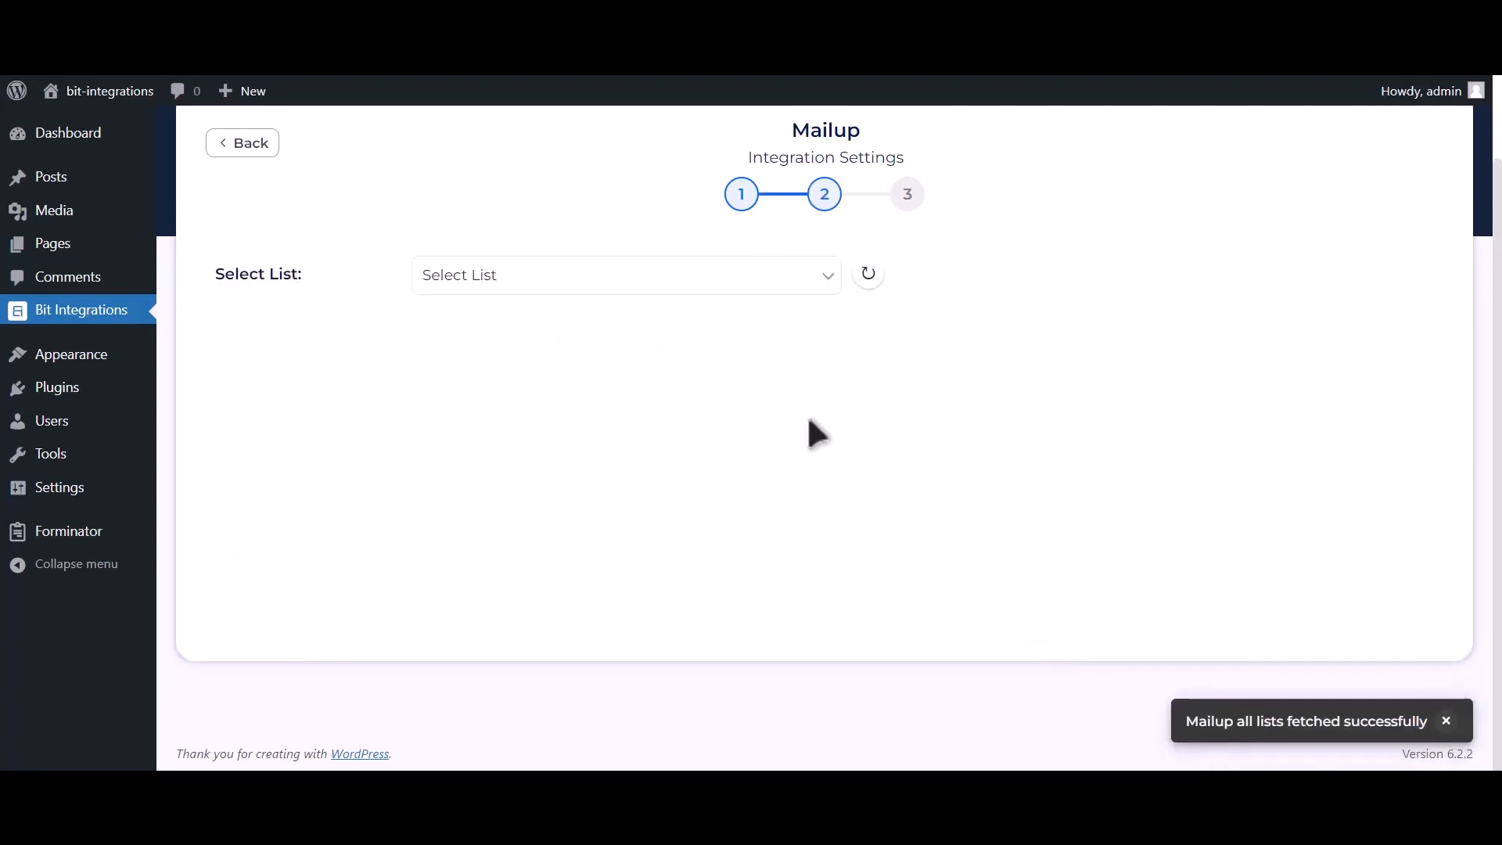
- Select the News list and TEST group, and map Email Address-1 to Email
left_click(619, 300)
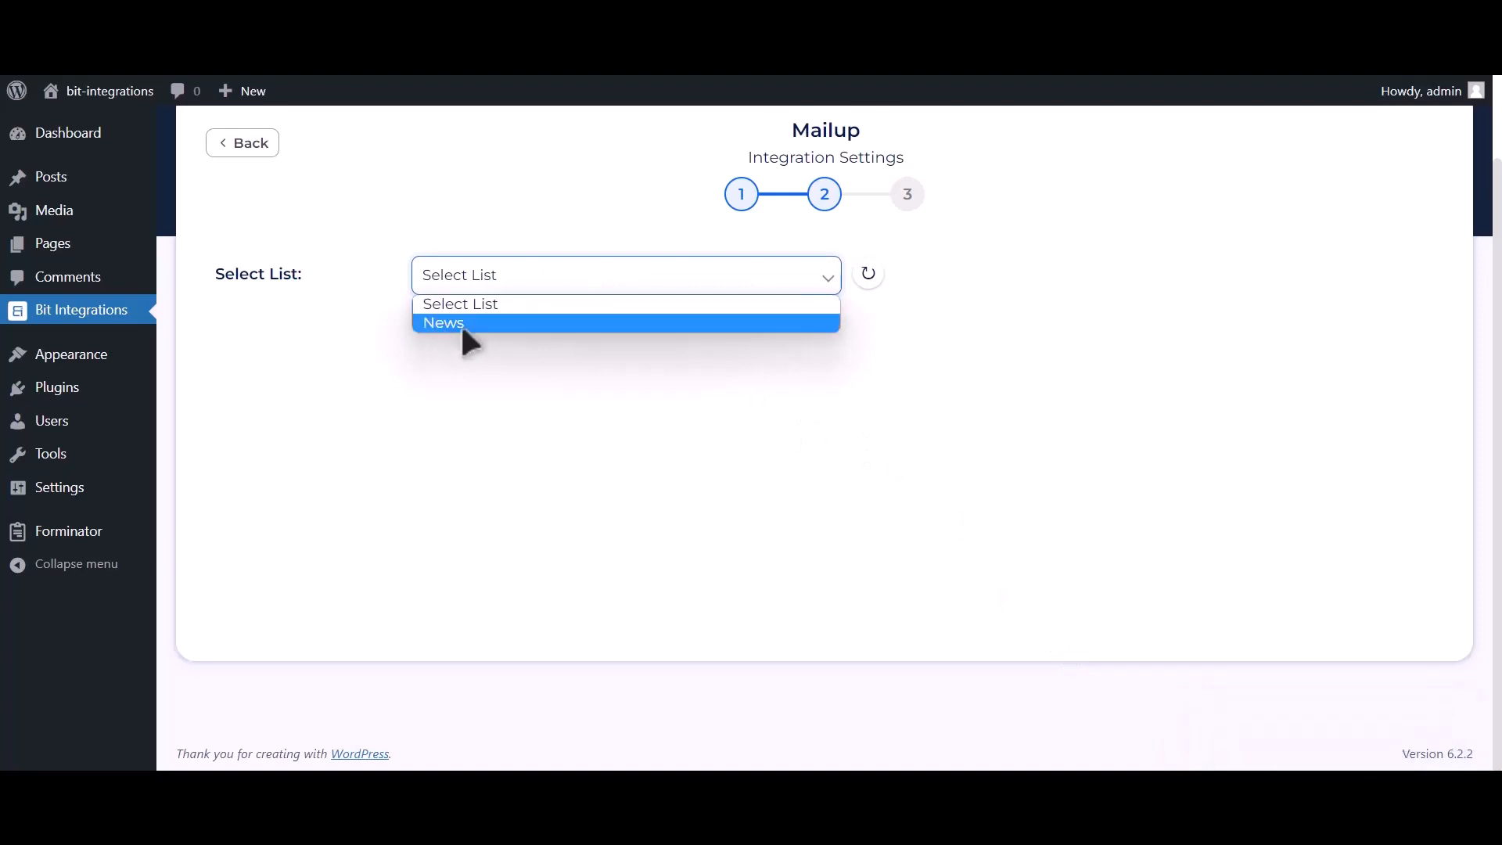
left_click(549, 327)
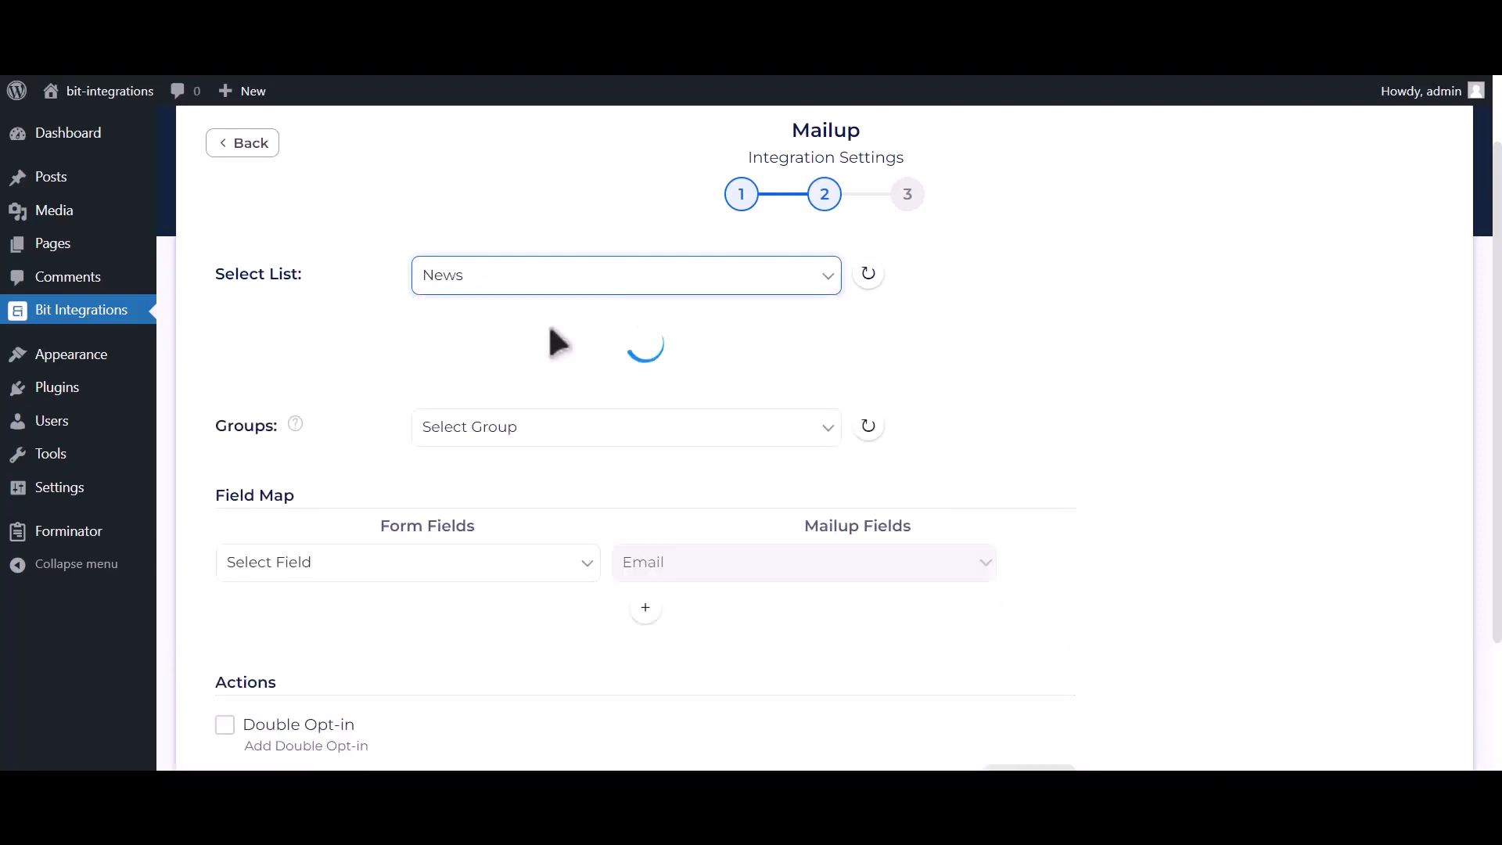
left_click(617, 333)
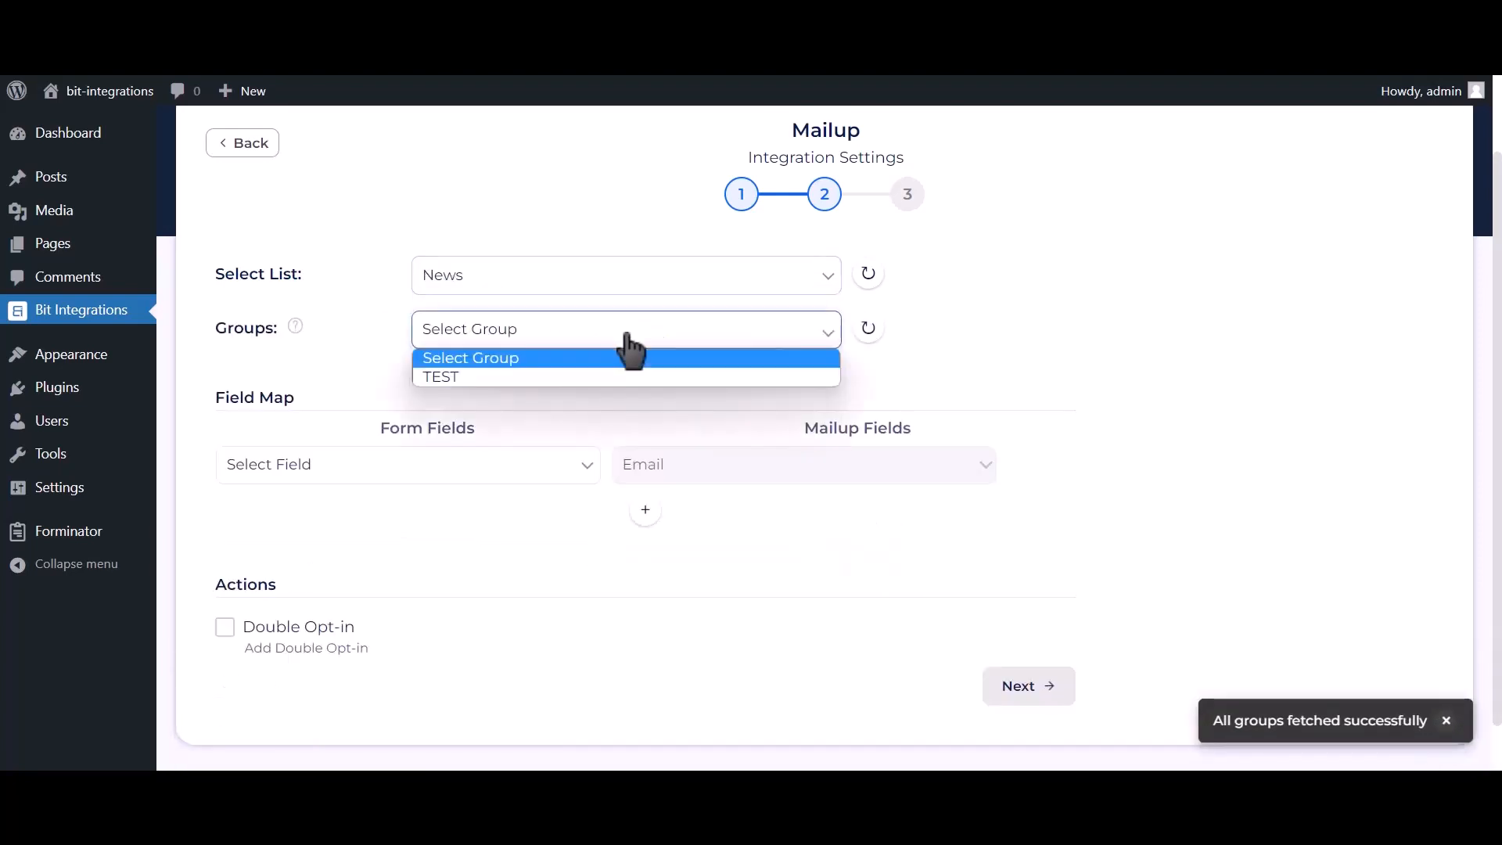
left_click(530, 377)
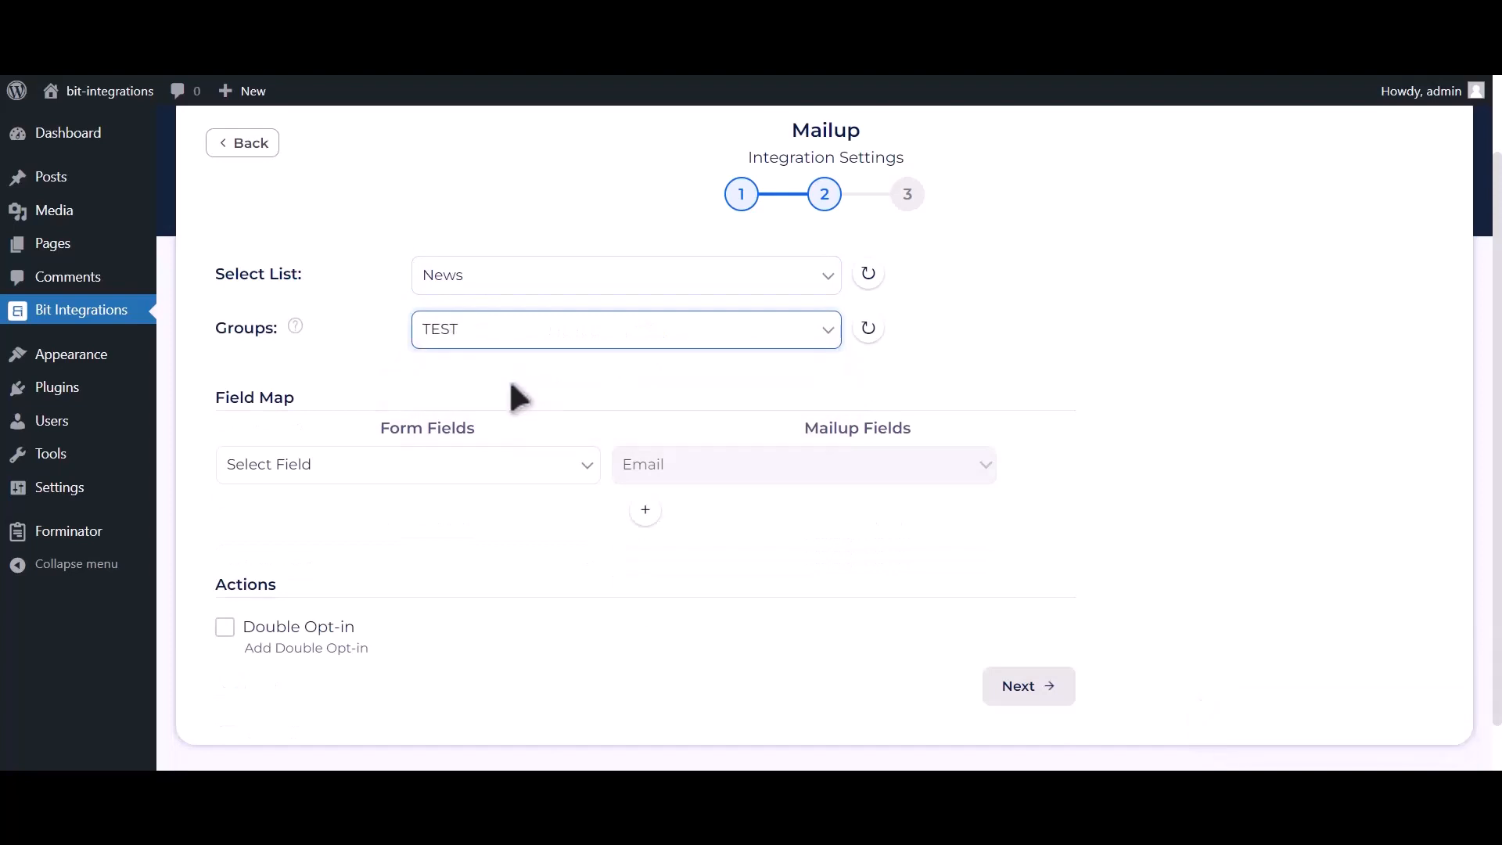
left_click(430, 469)
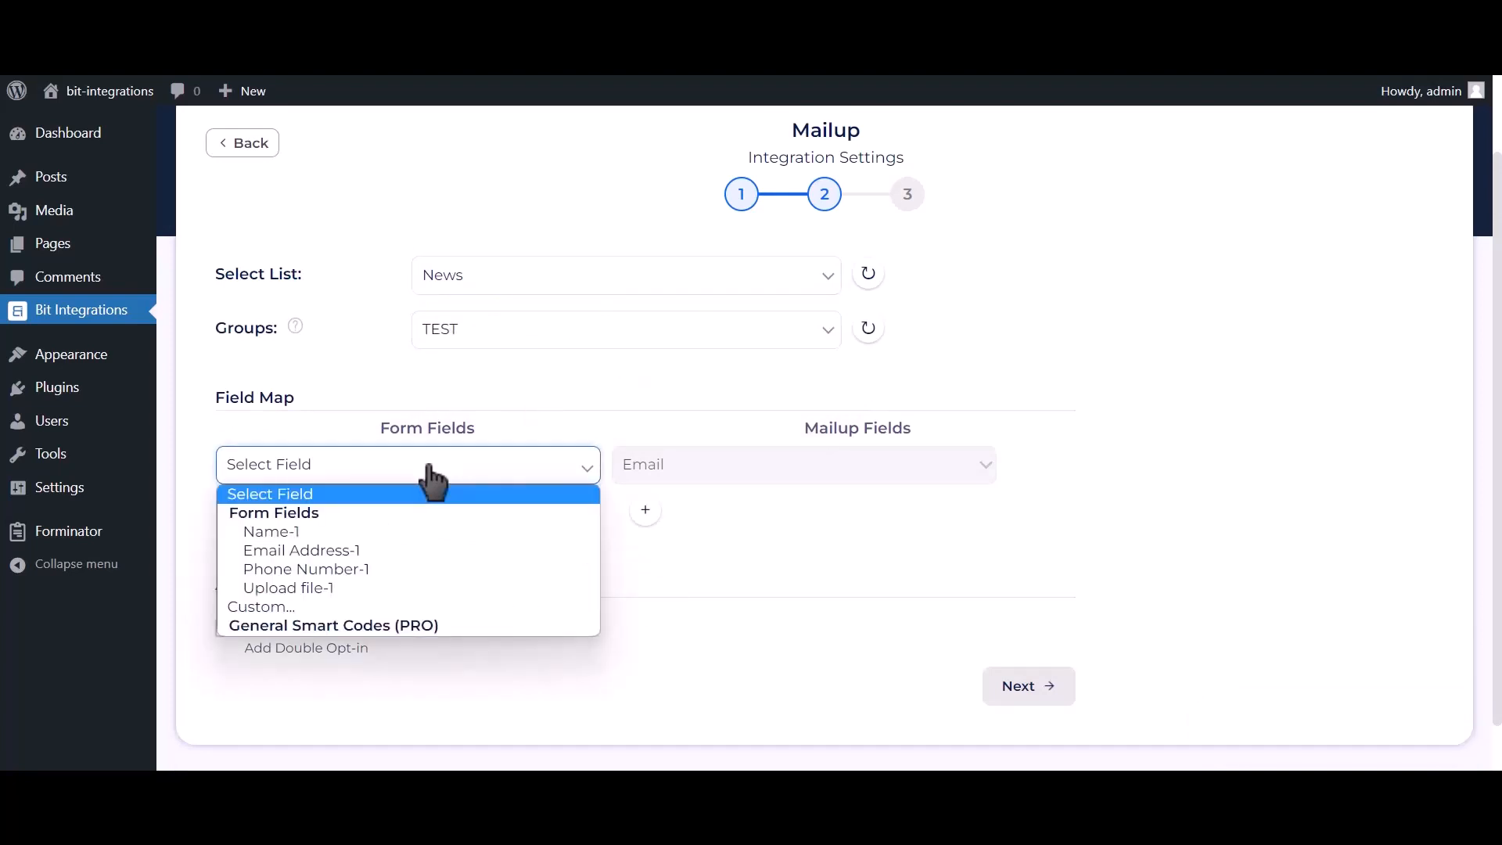
left_click(378, 550)
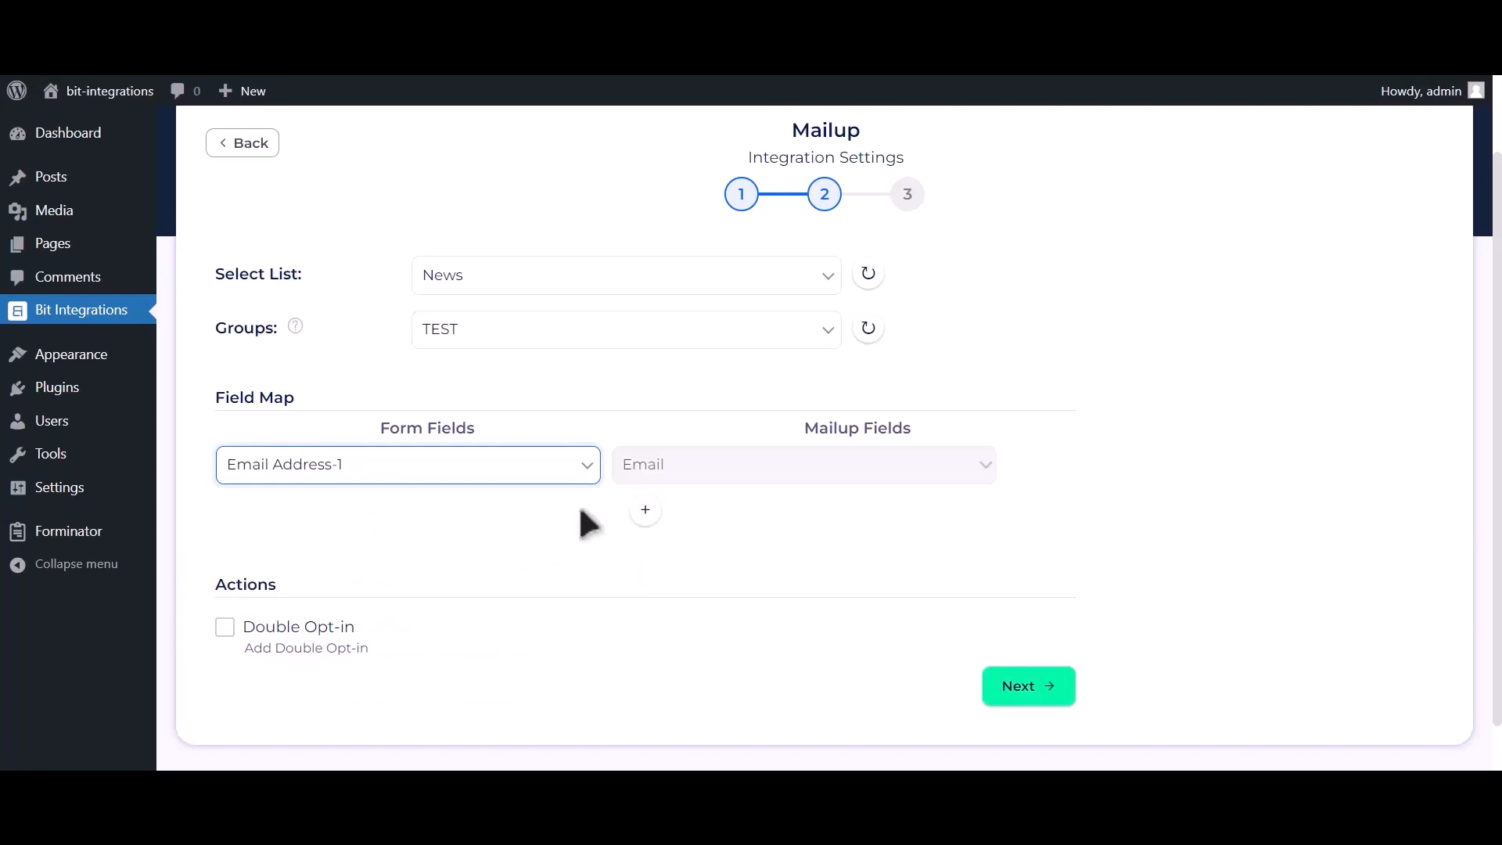
- Add mappings Name-1 to Last Name and Phone Number-1 to Phone
scroll(611, 501, "down", 1)
left_click(644, 455)
left_click(516, 468)
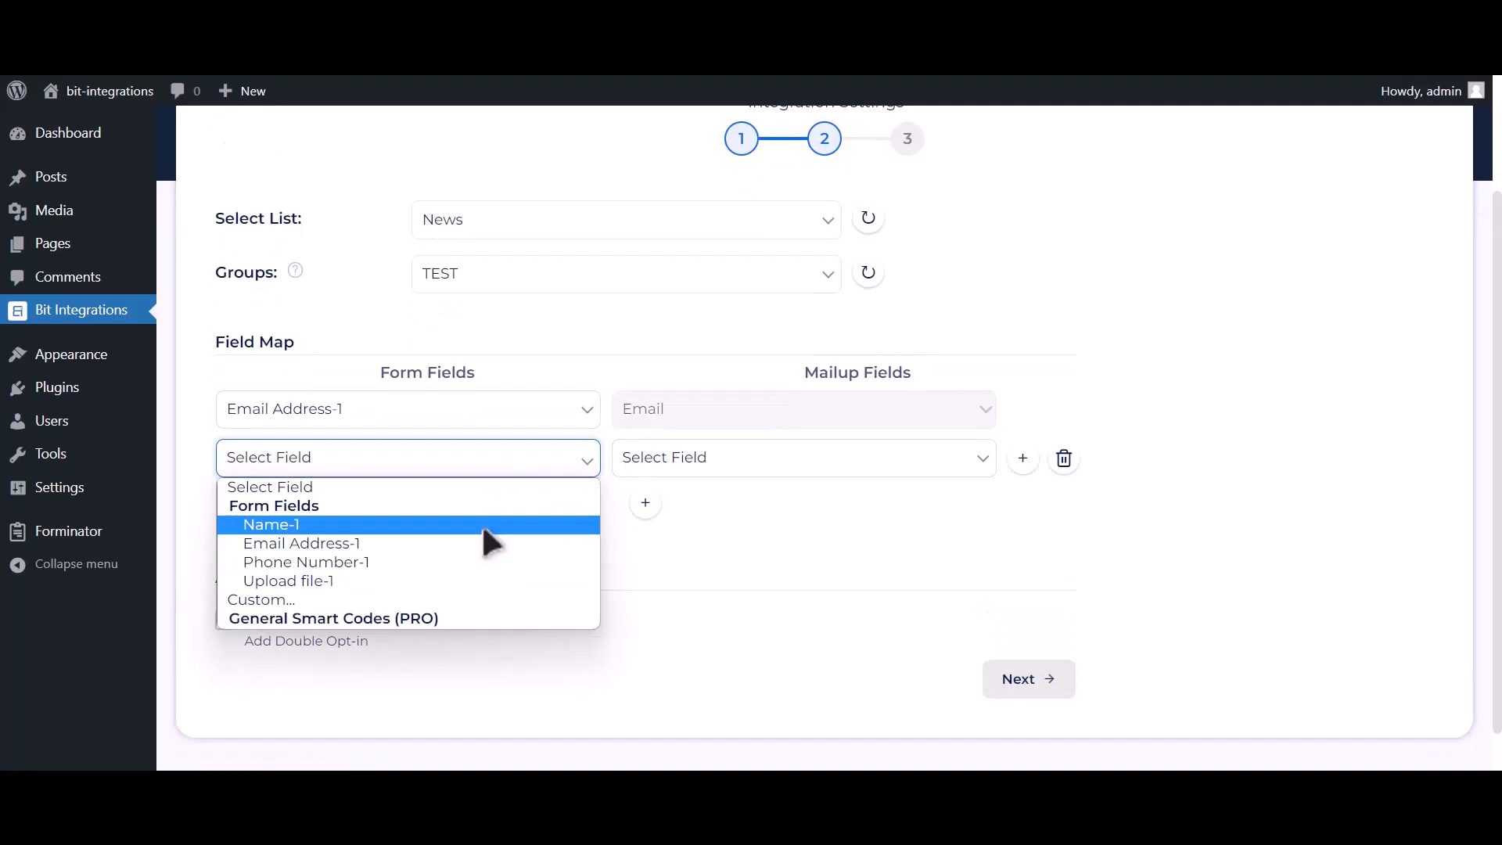
left_click(481, 523)
left_click(701, 468)
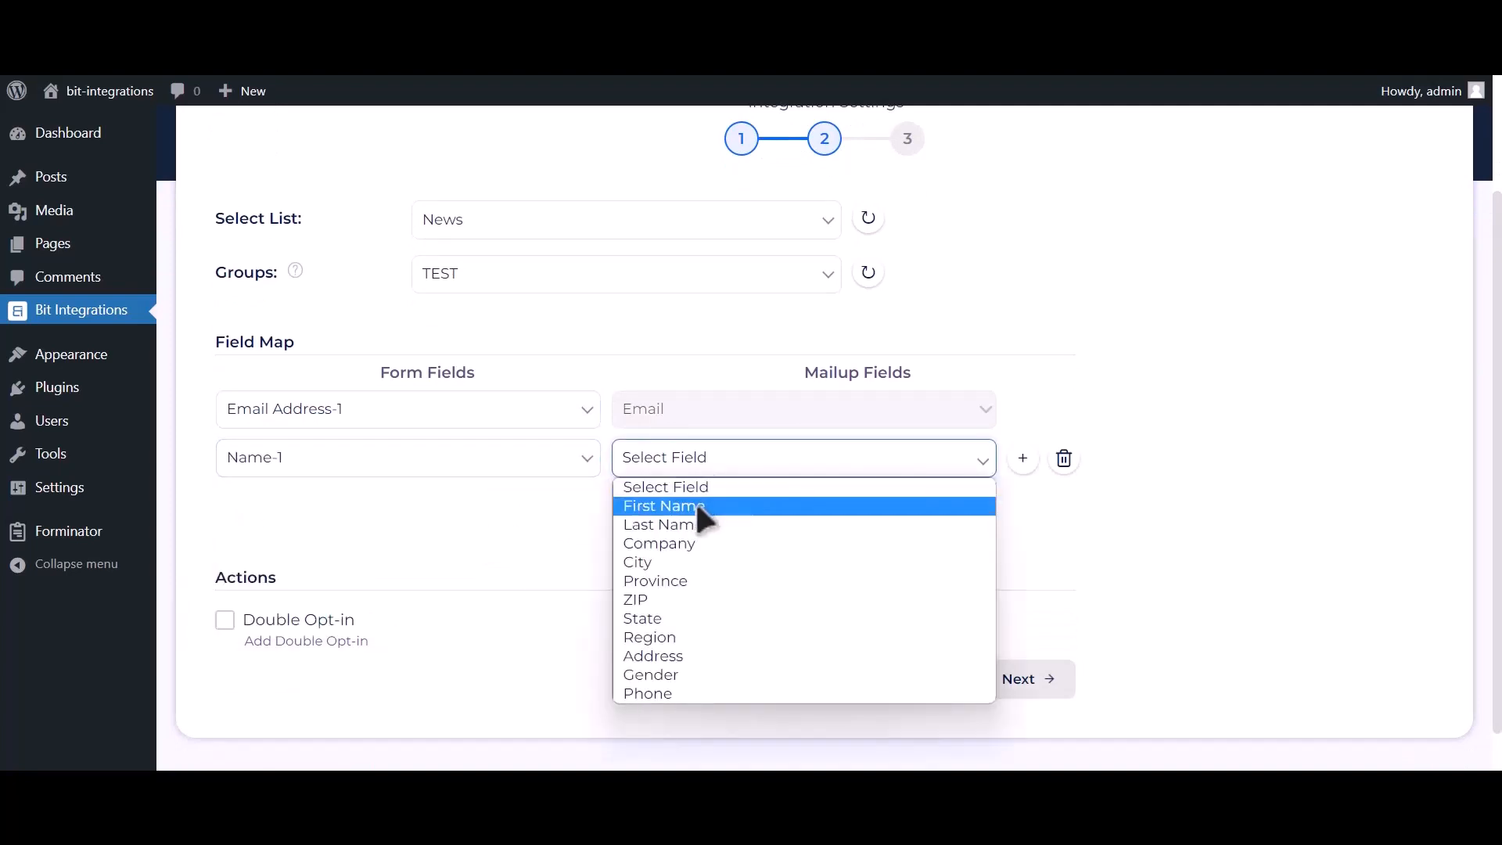
left_click(688, 522)
left_click(645, 507)
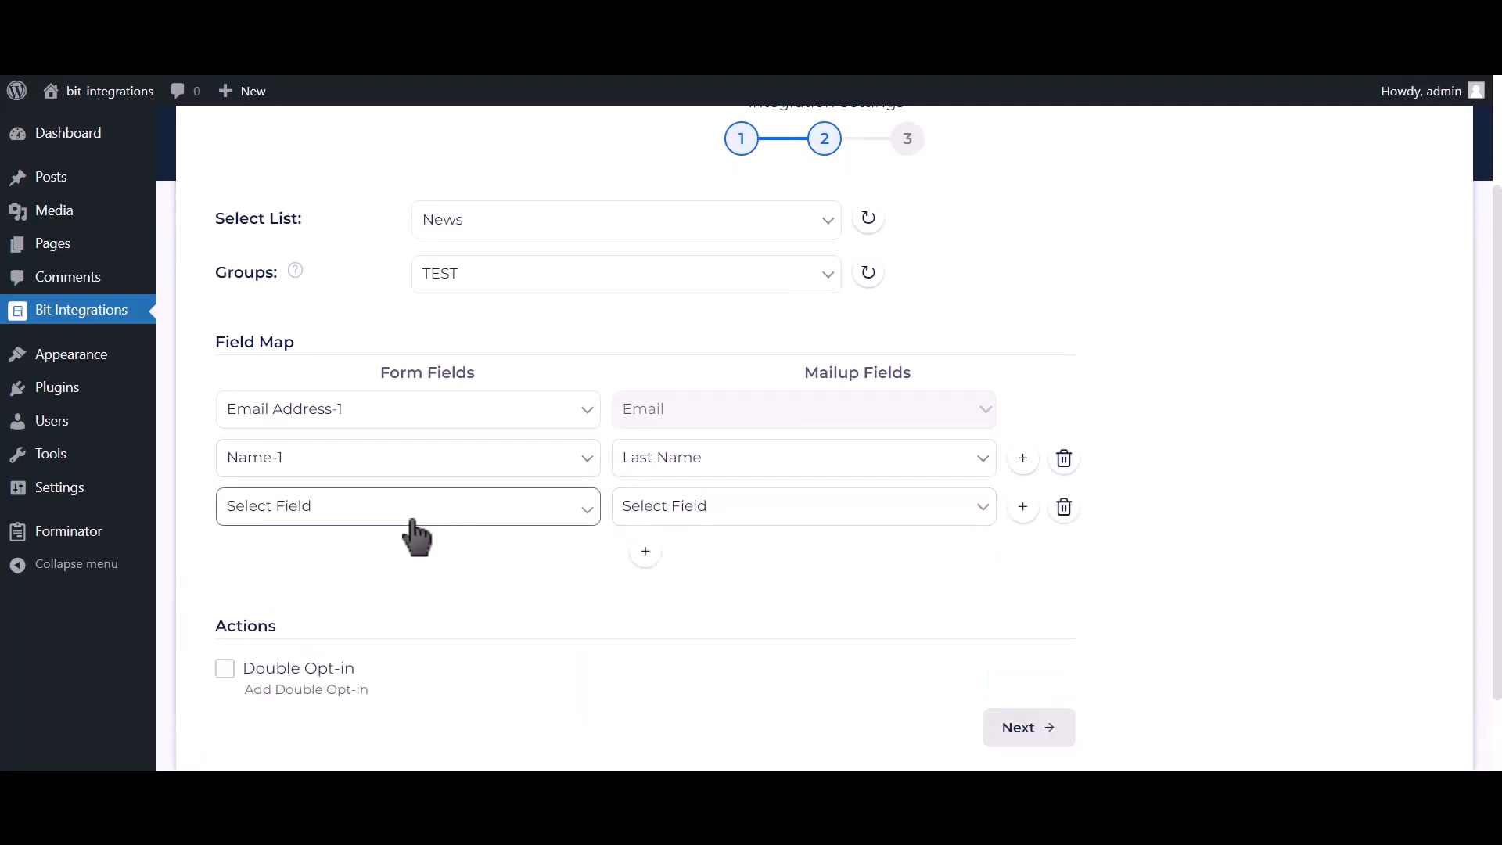
left_click(412, 520)
left_click(351, 600)
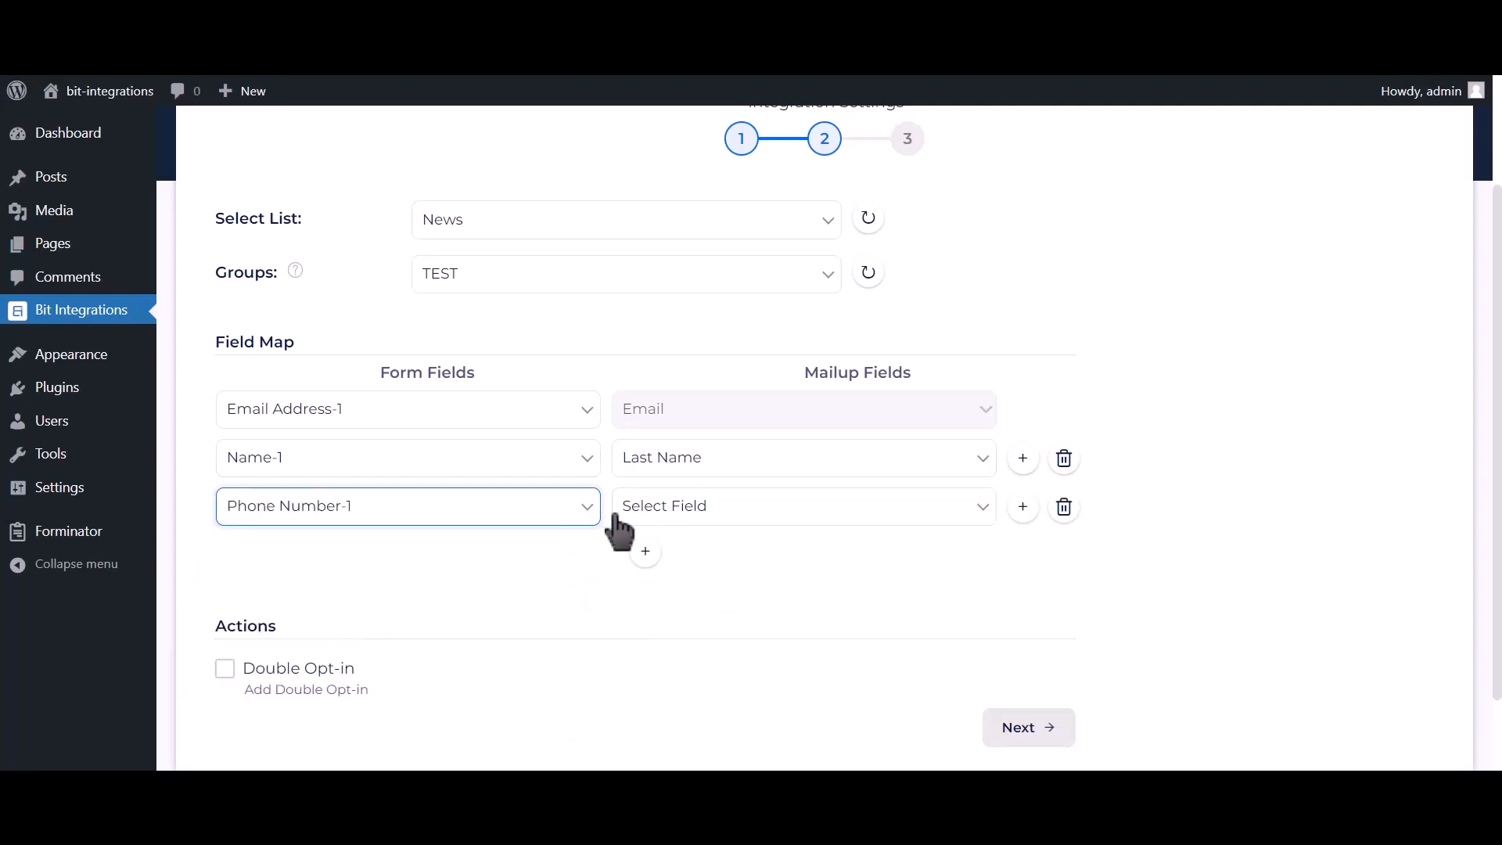
left_click(615, 514)
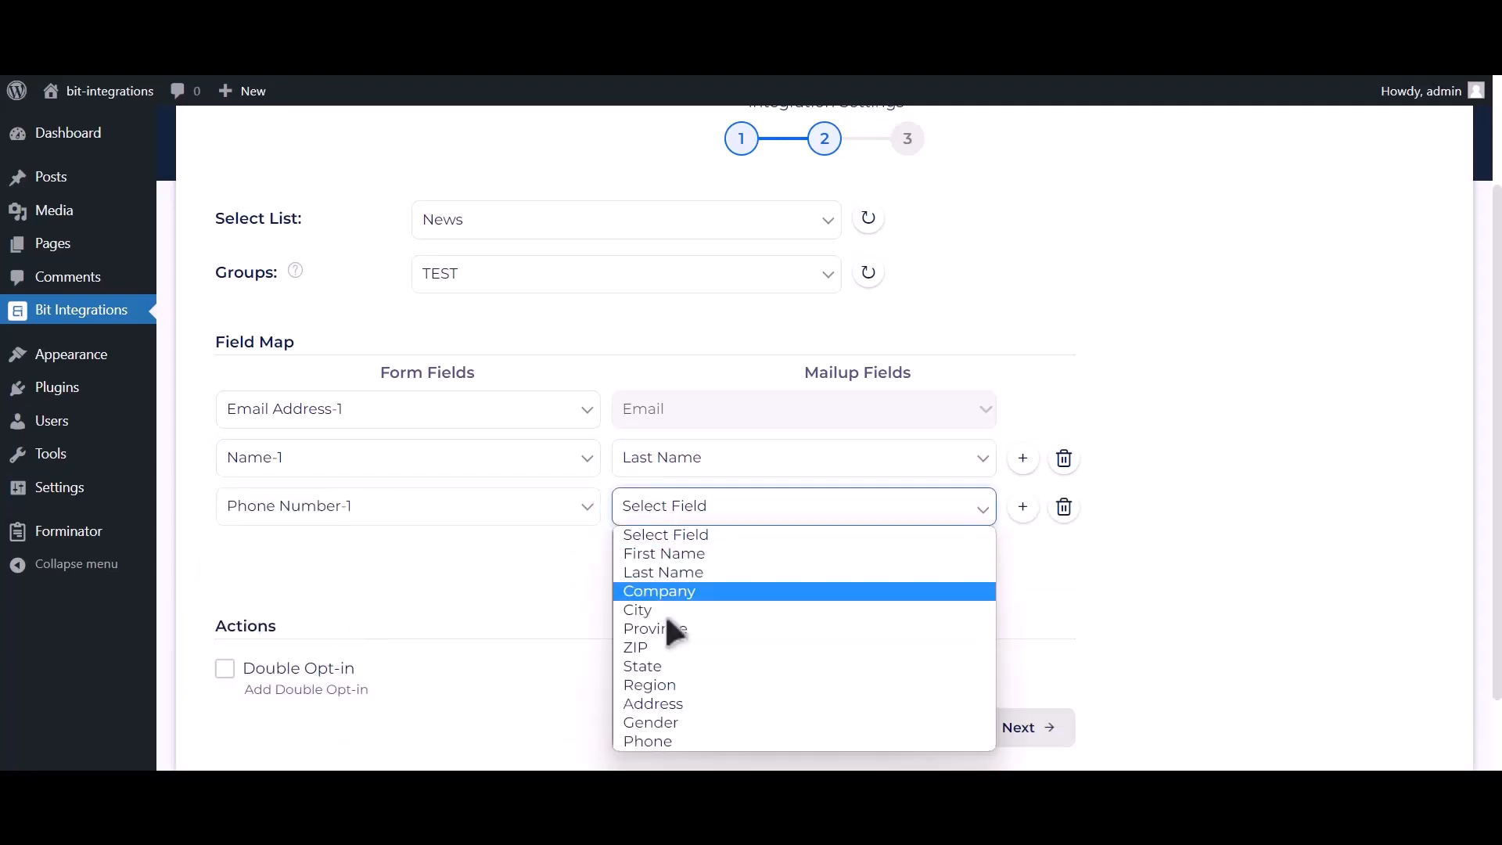
left_click(659, 743)
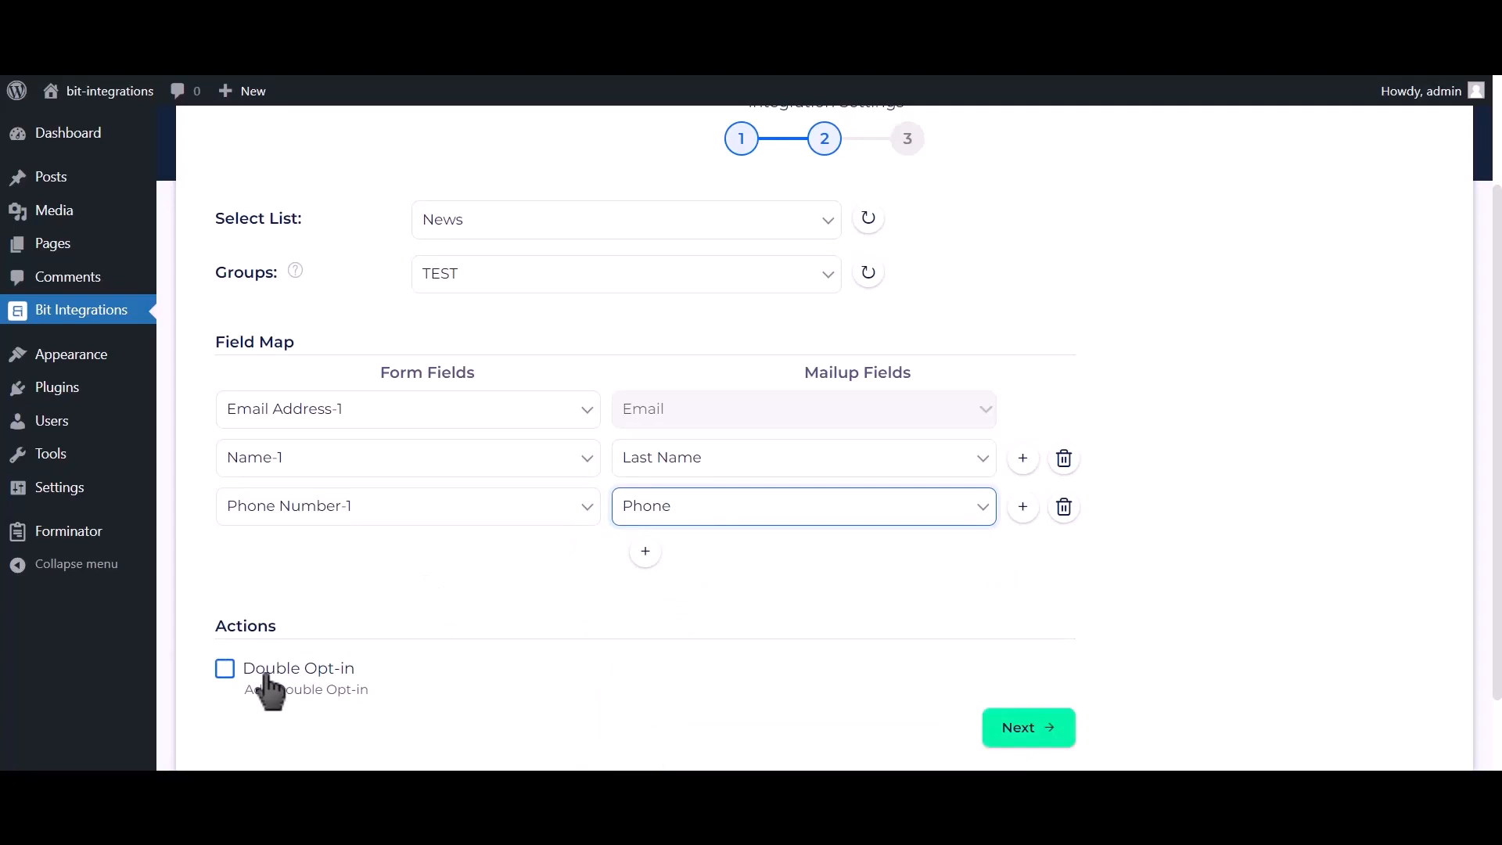
- Finish and save the Mailup integration flow
left_click(1033, 729)
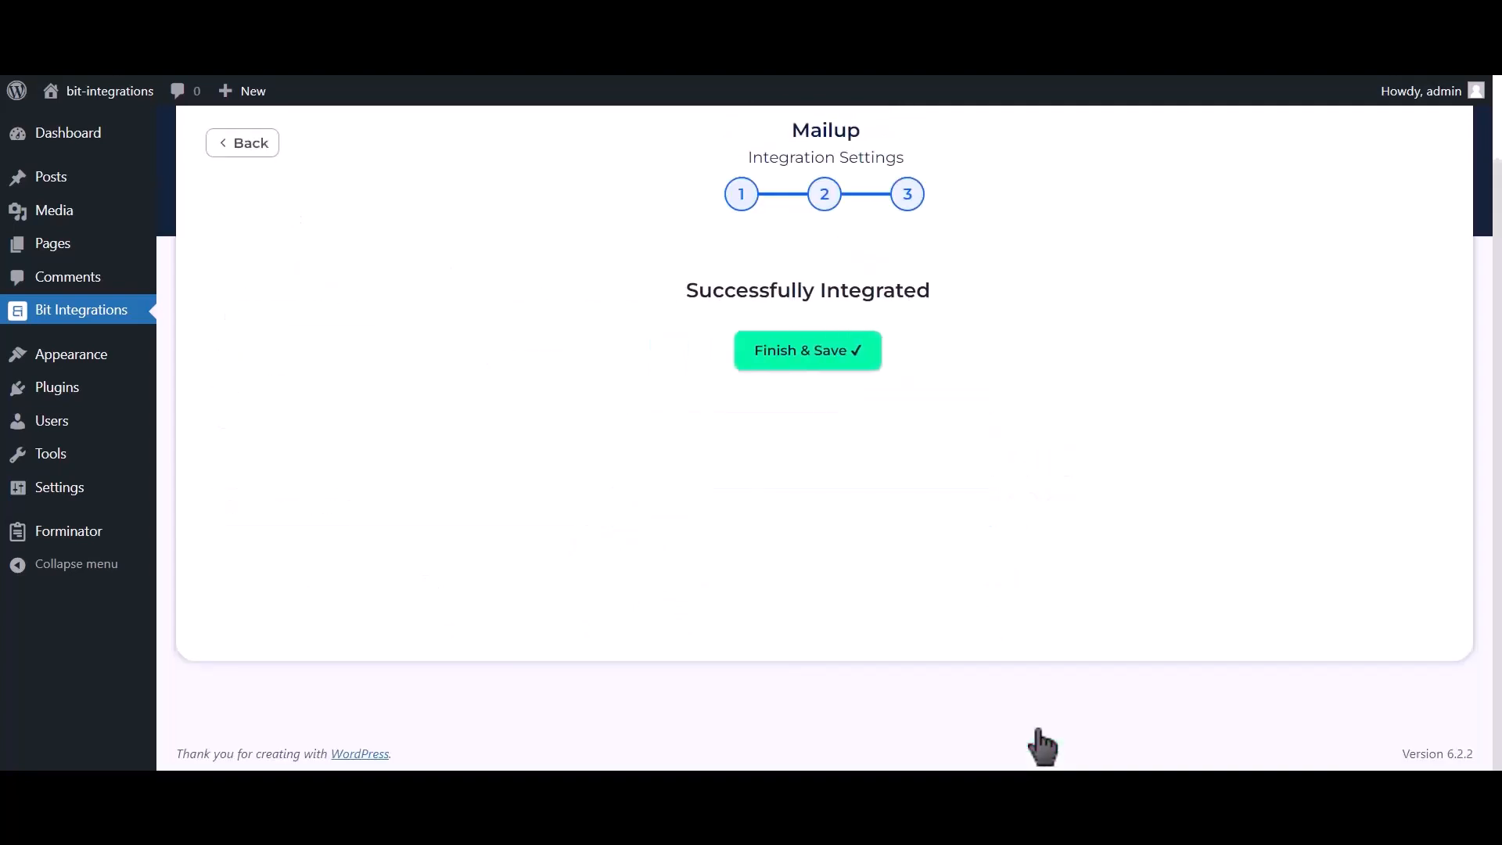
left_click(855, 385)
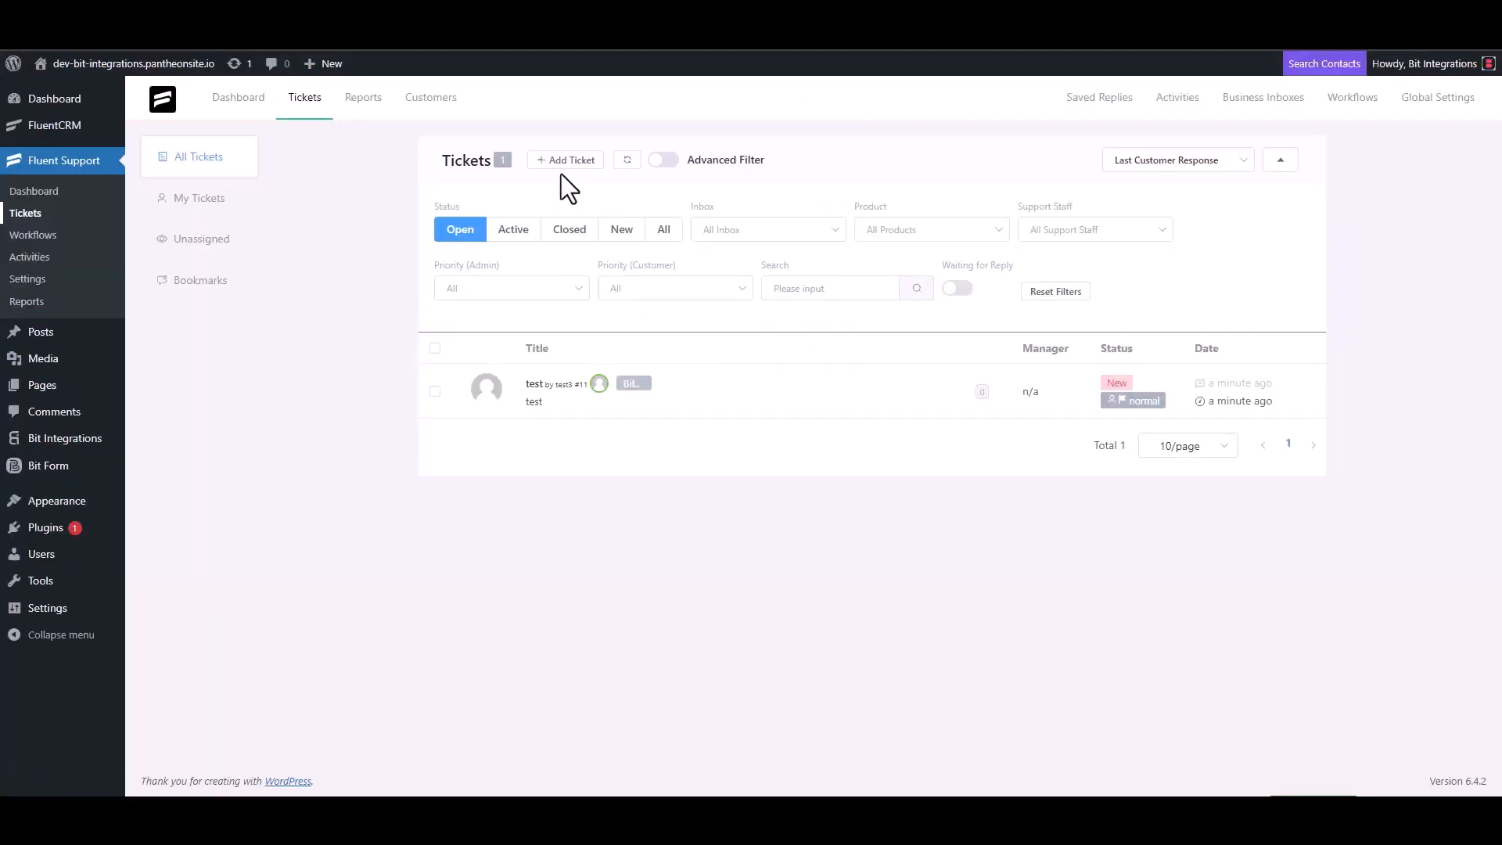
left_click(564, 161)
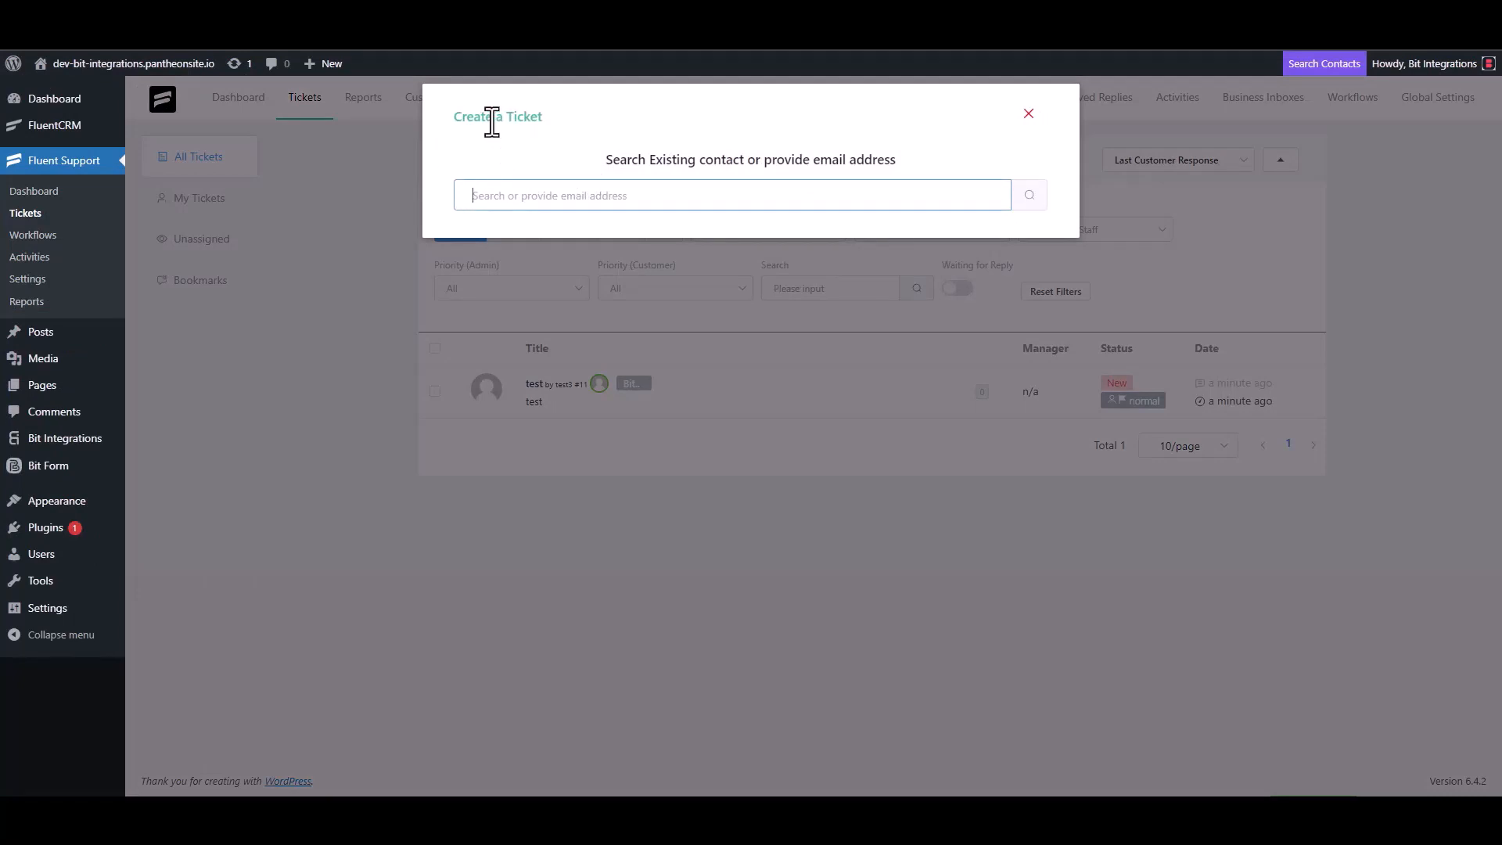
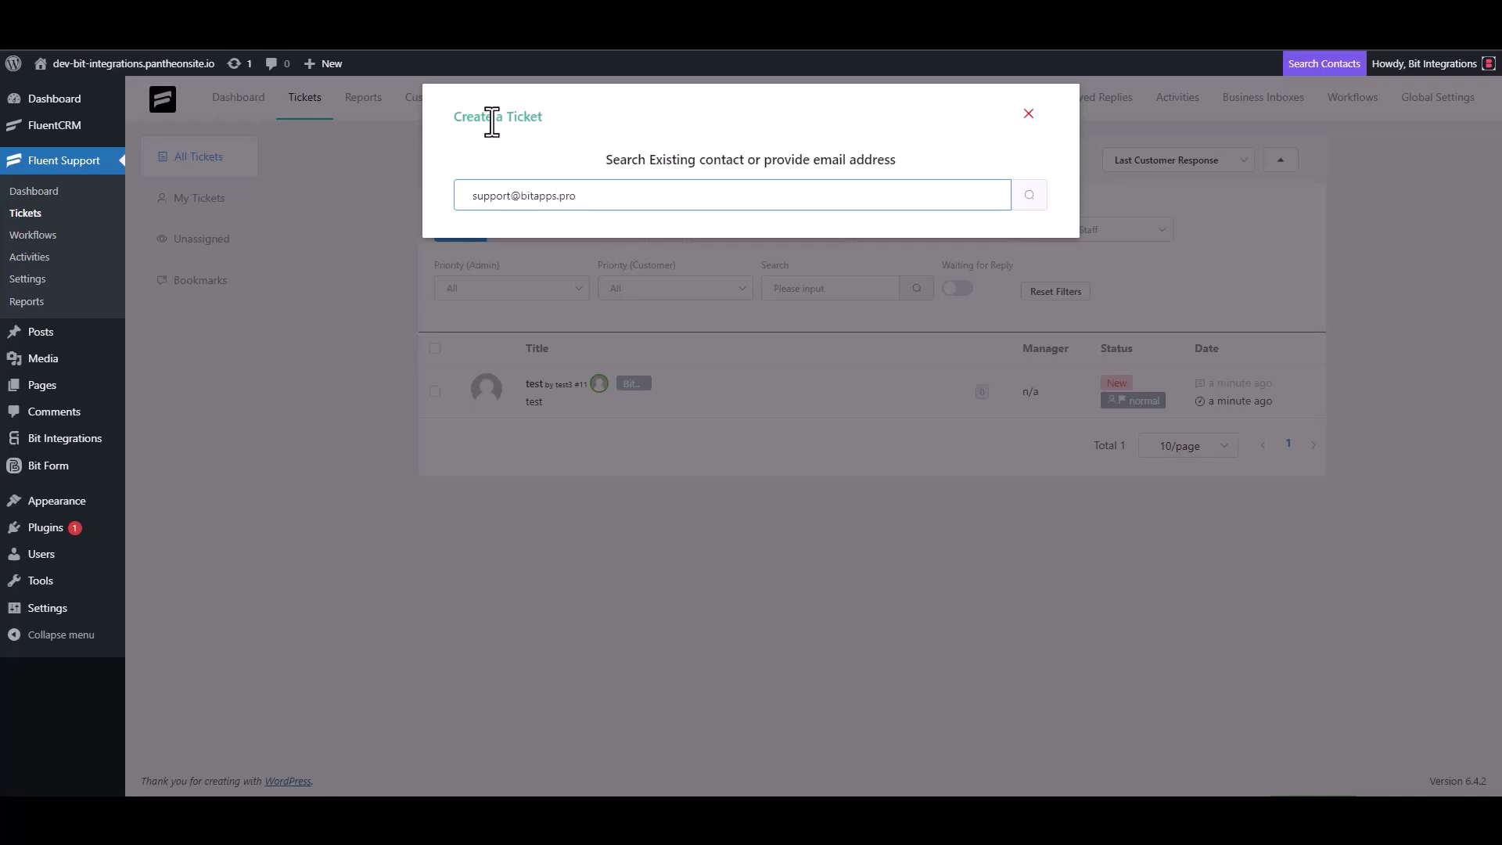
- Search the contact's email, then create a new contact named 'Bit Integrations' with that email
triple_click(548, 196)
left_click(603, 197)
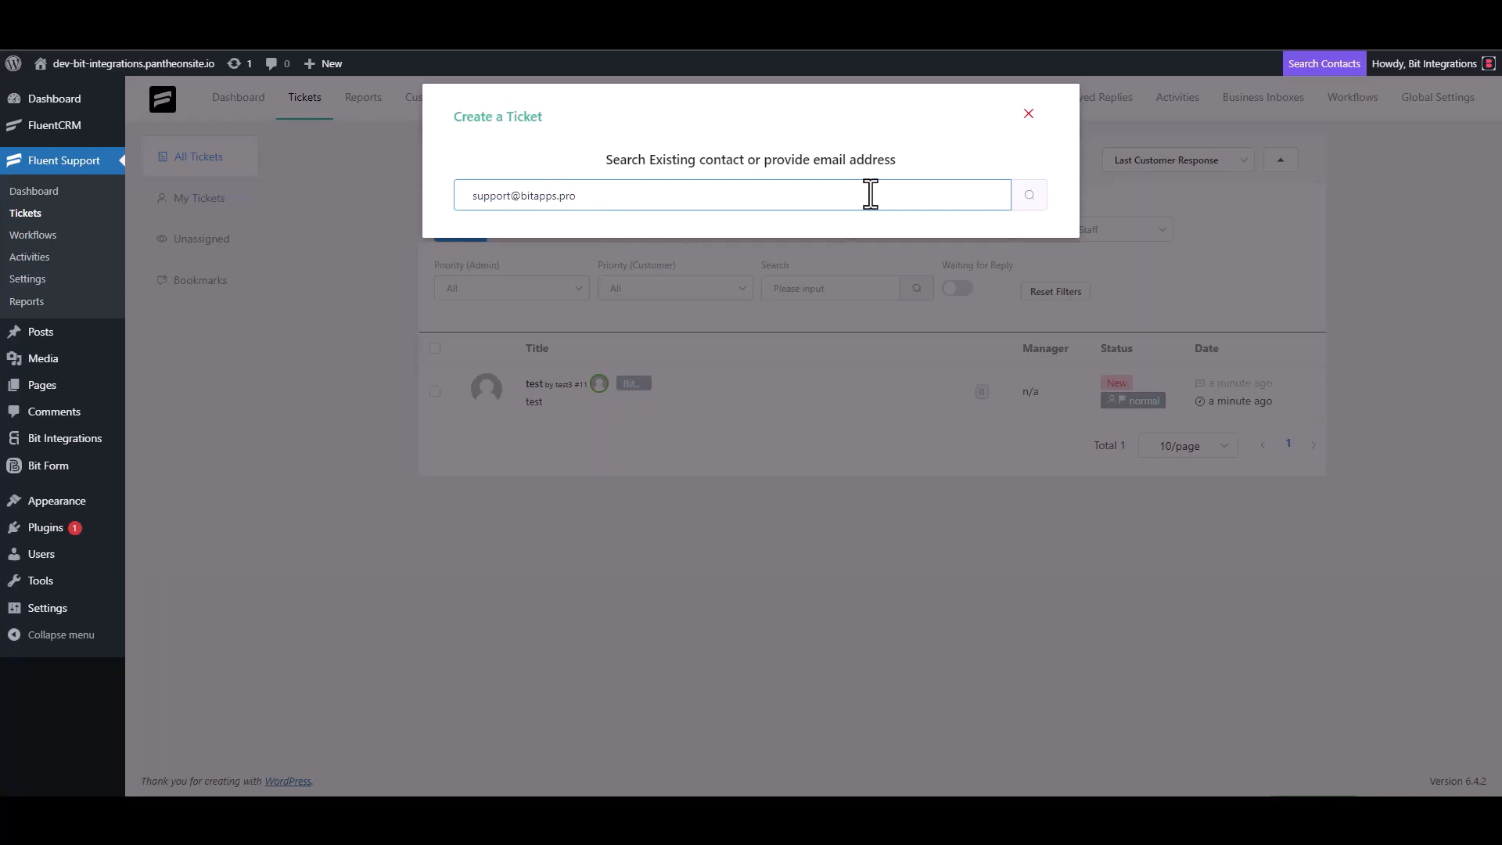
left_click(1028, 197)
left_click(469, 313)
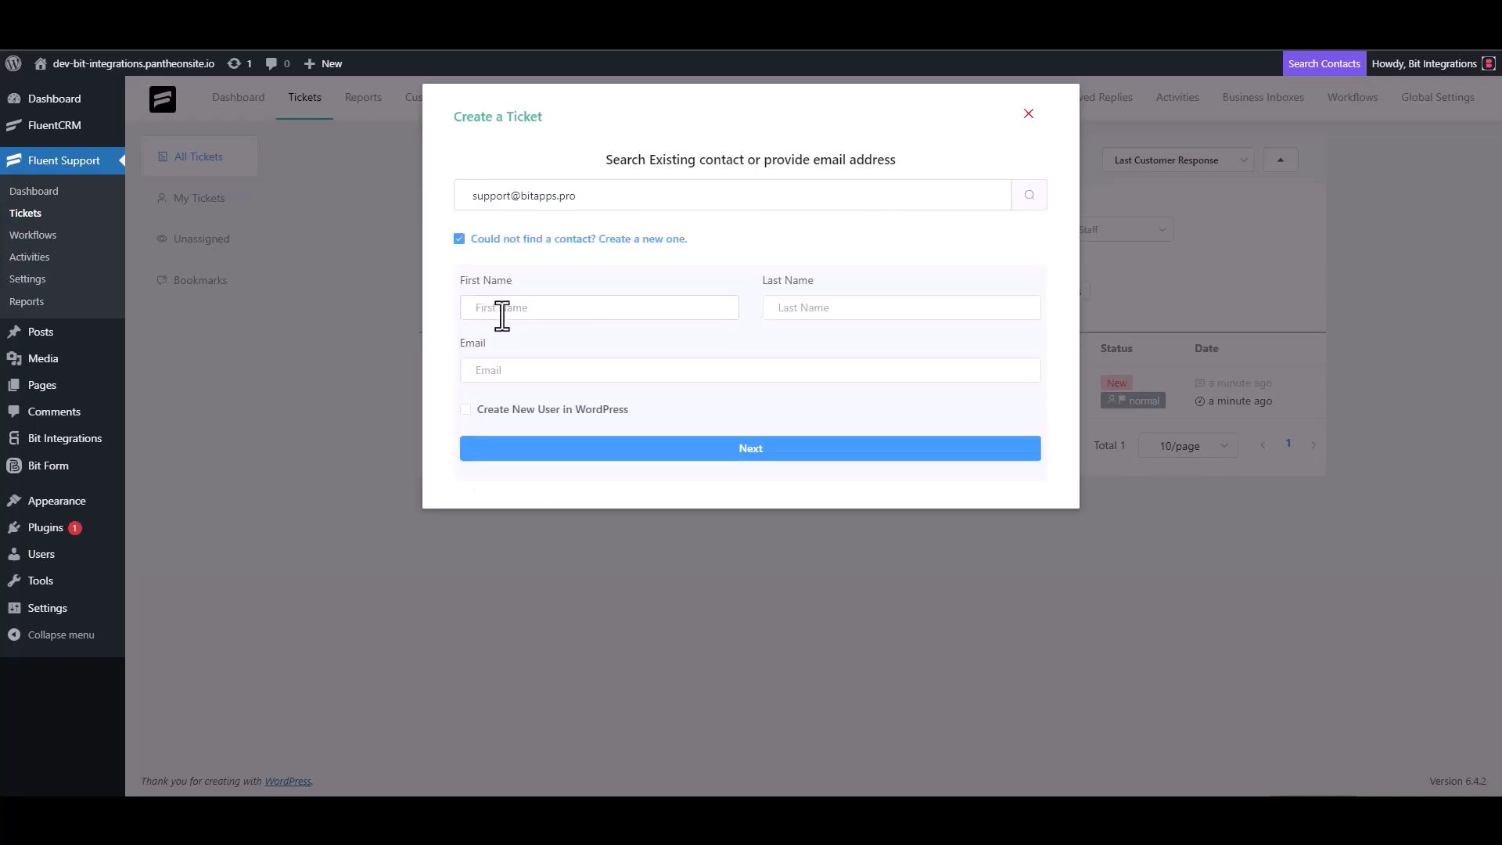
type("Bit Integrations")
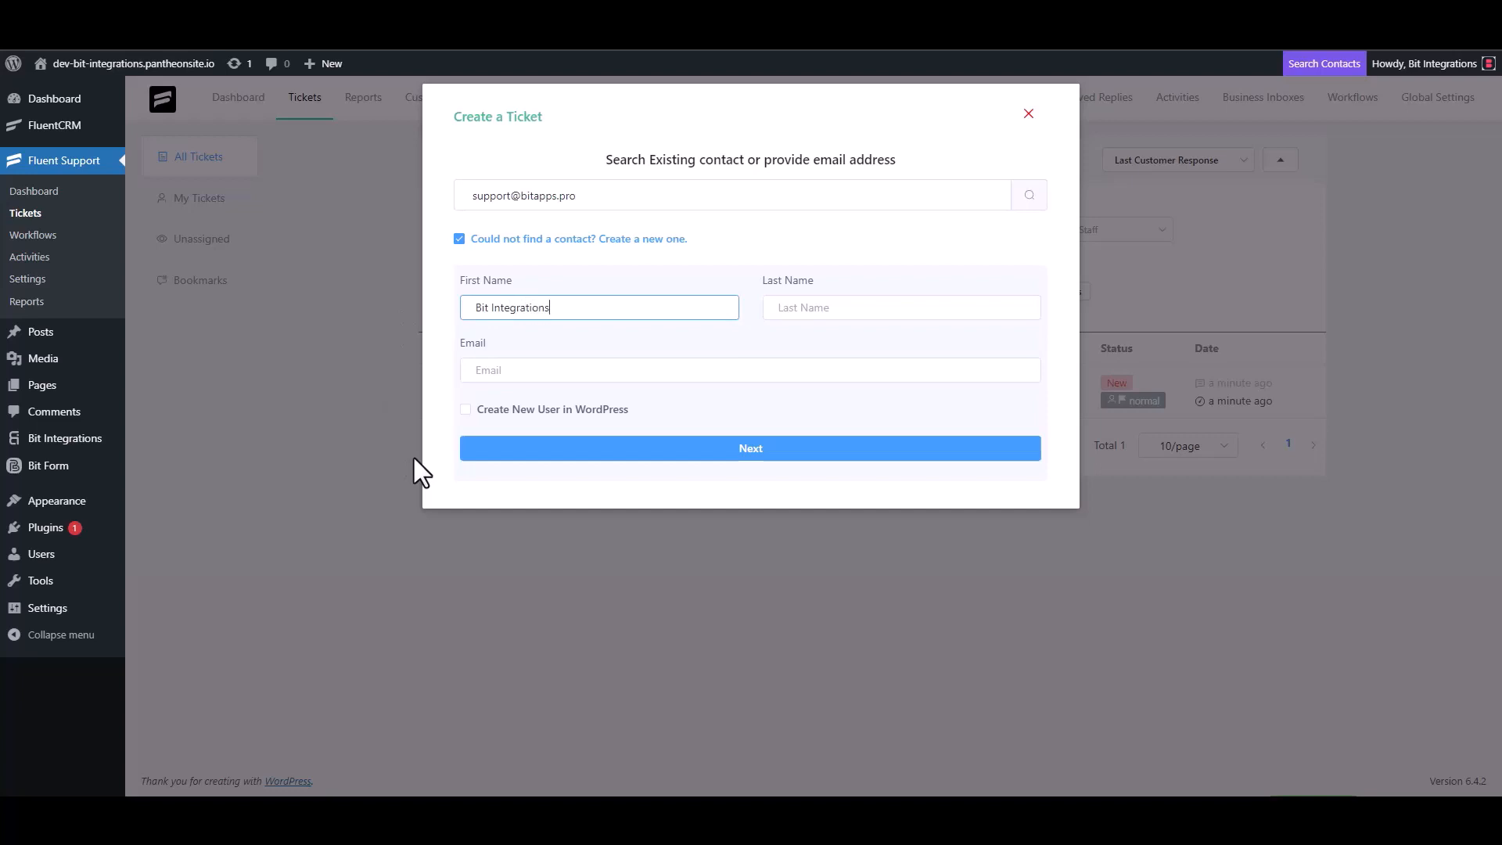
left_click(521, 374)
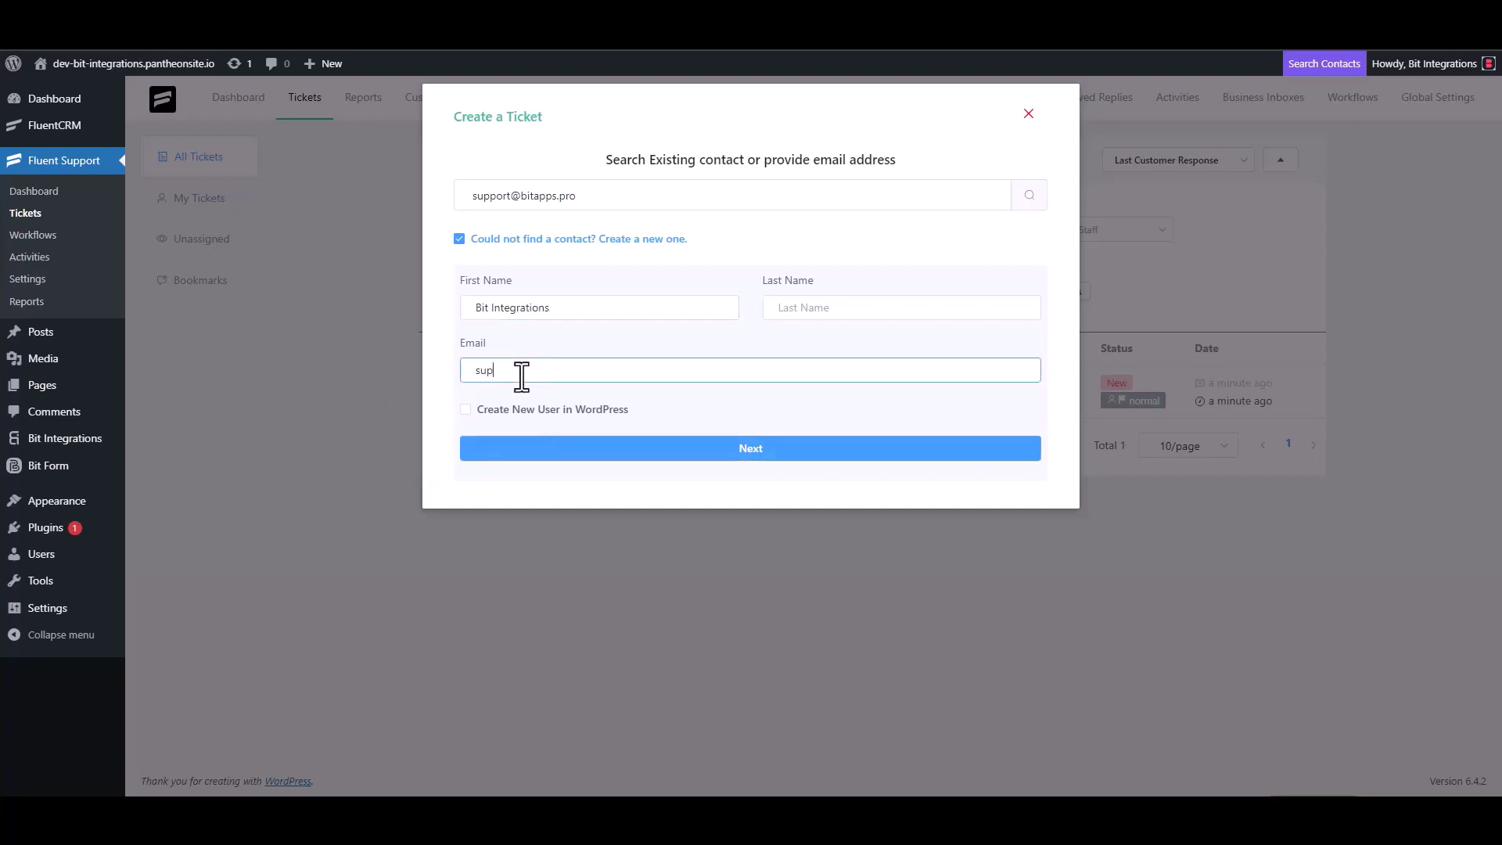
left_click(753, 452)
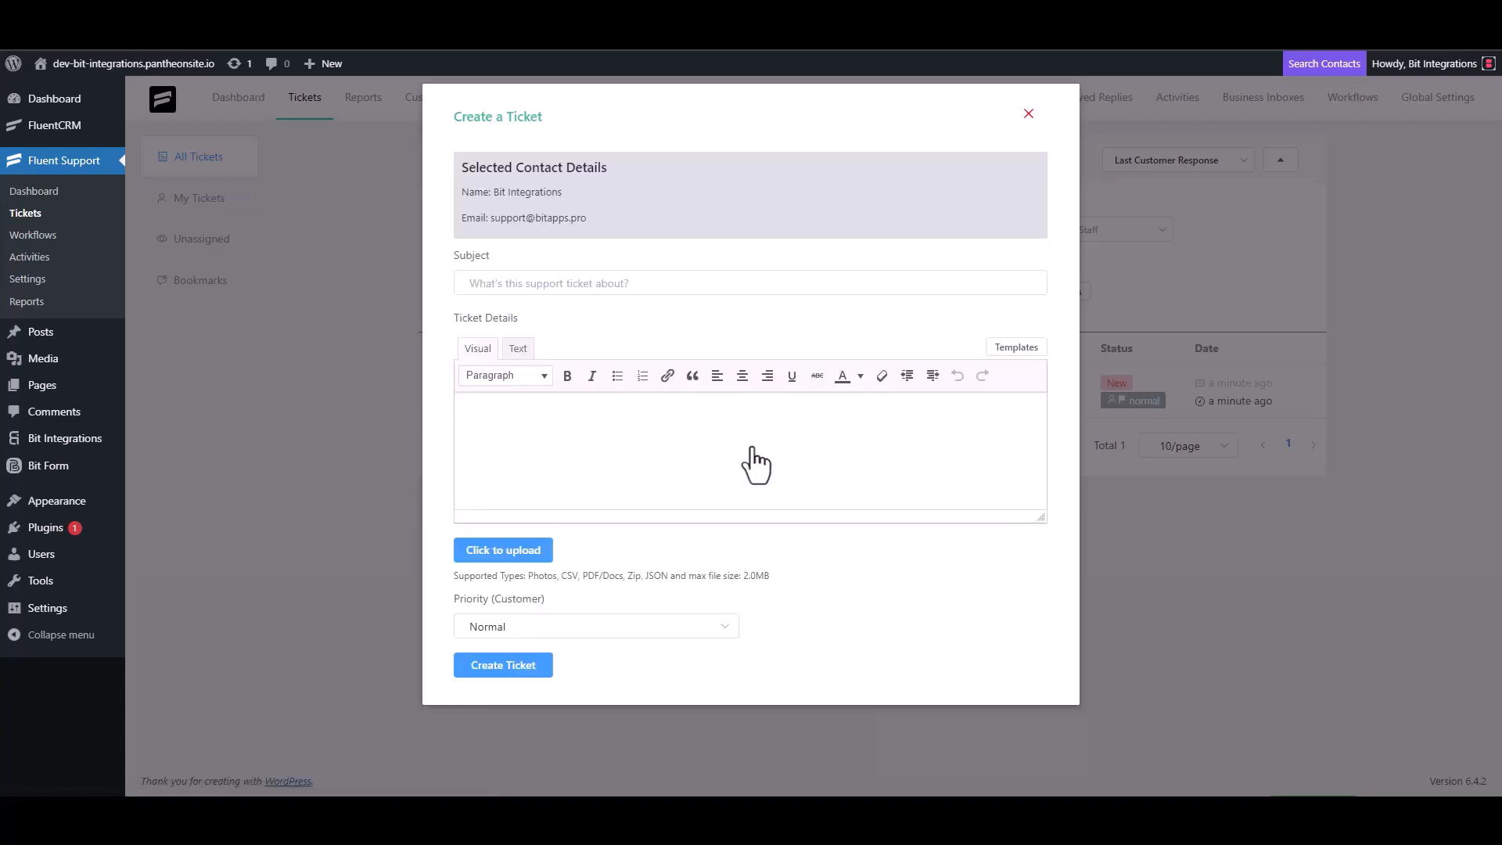
- Enter placeholder 'test' subject and details text, then clear both
left_click(547, 283)
type("test")
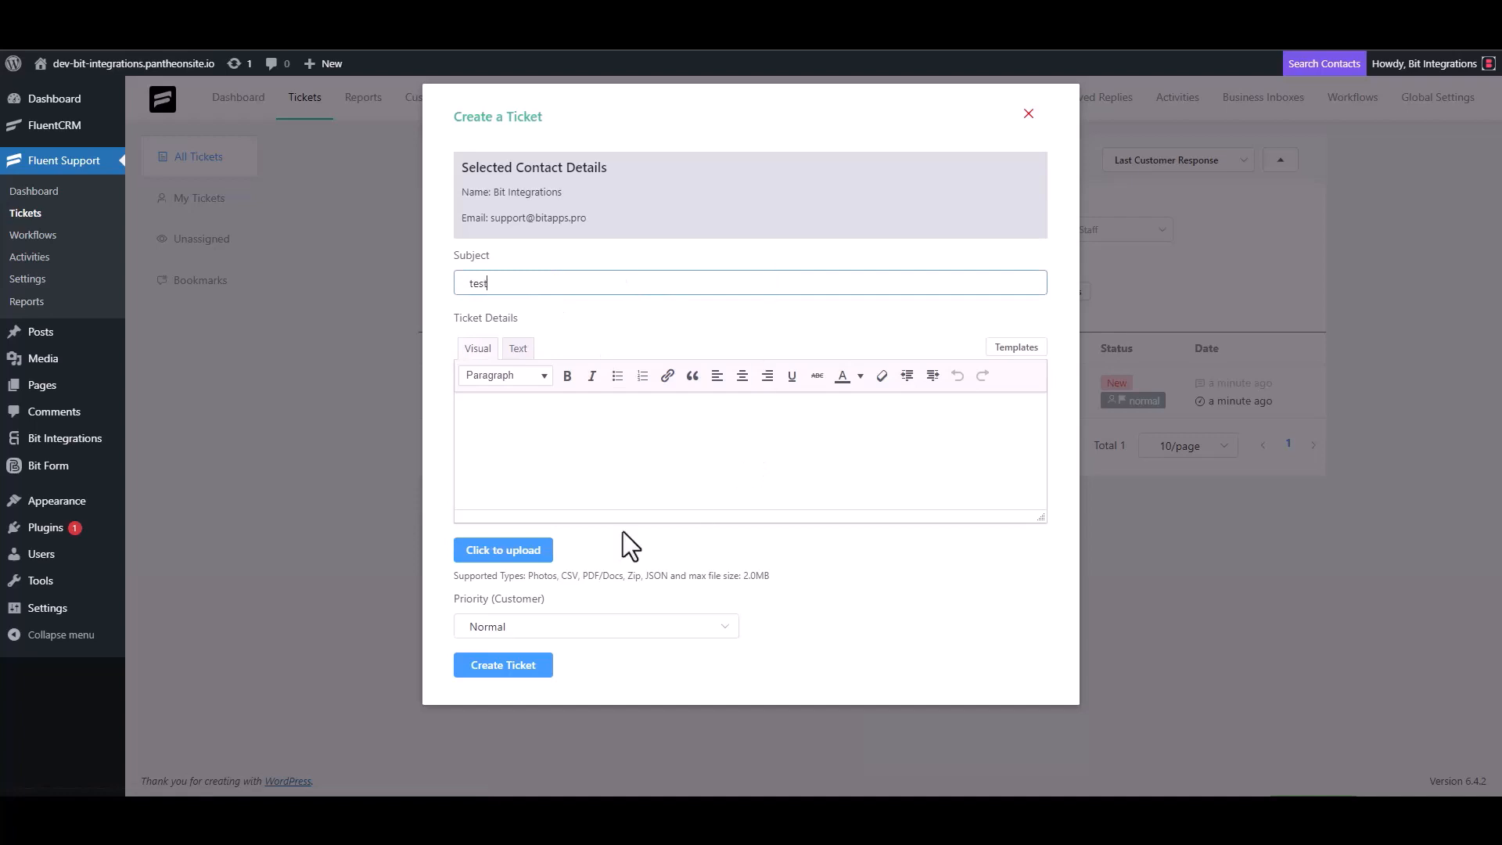
left_click(519, 446)
type("t")
double_click(497, 283)
key("BackSpace")
left_click(500, 430)
key("BackSpace")
- Set both subject and ticket details to 'Bit Integrations' and create the ticket
left_click(517, 288)
type("Bit Integra")
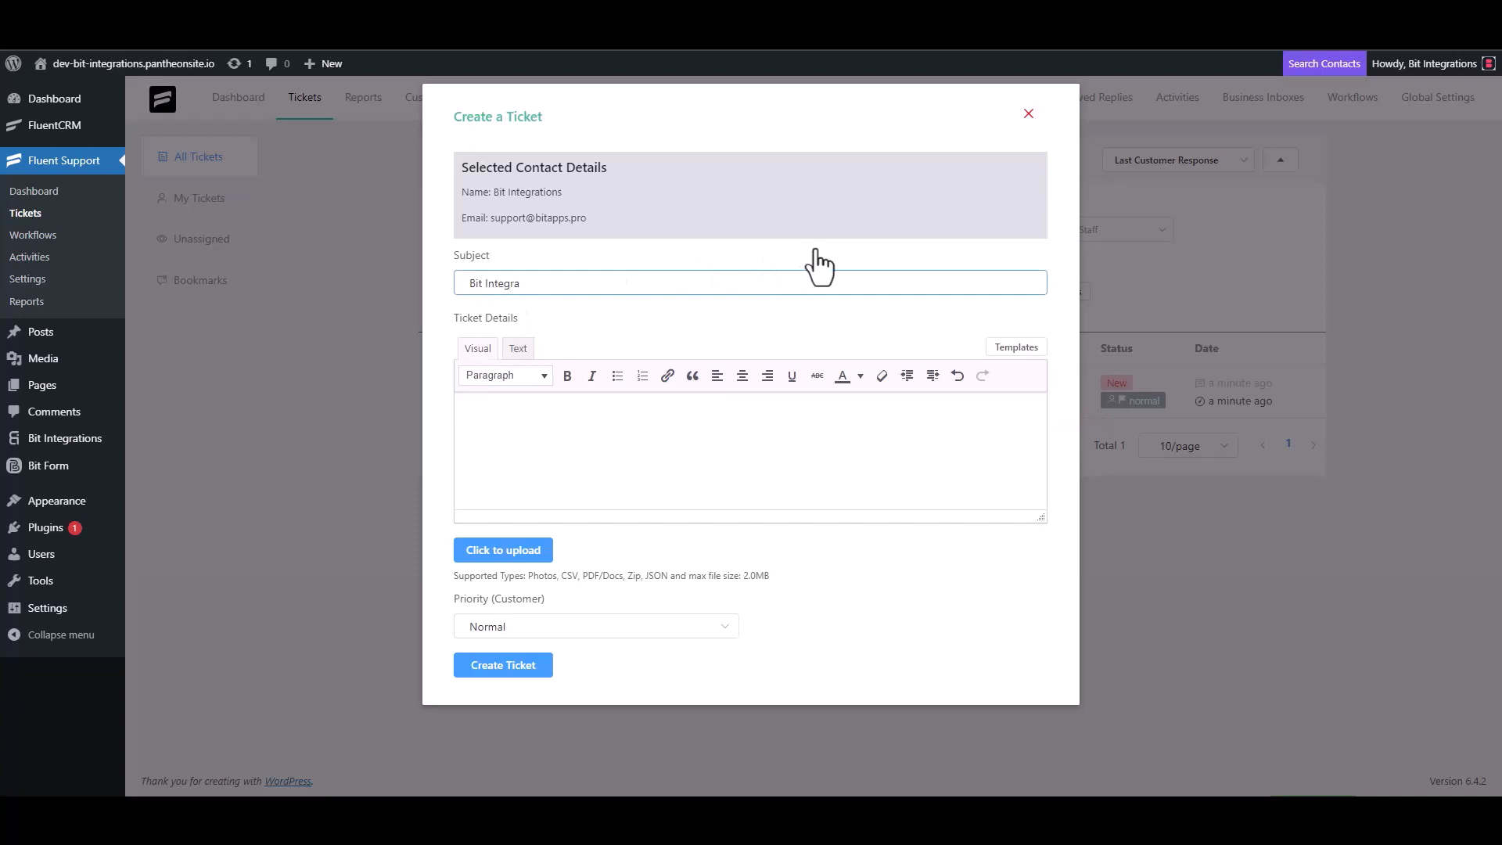
type("tions")
key("ctrl+a")
key("ctrl+c")
left_click(538, 412)
key("ctrl+v")
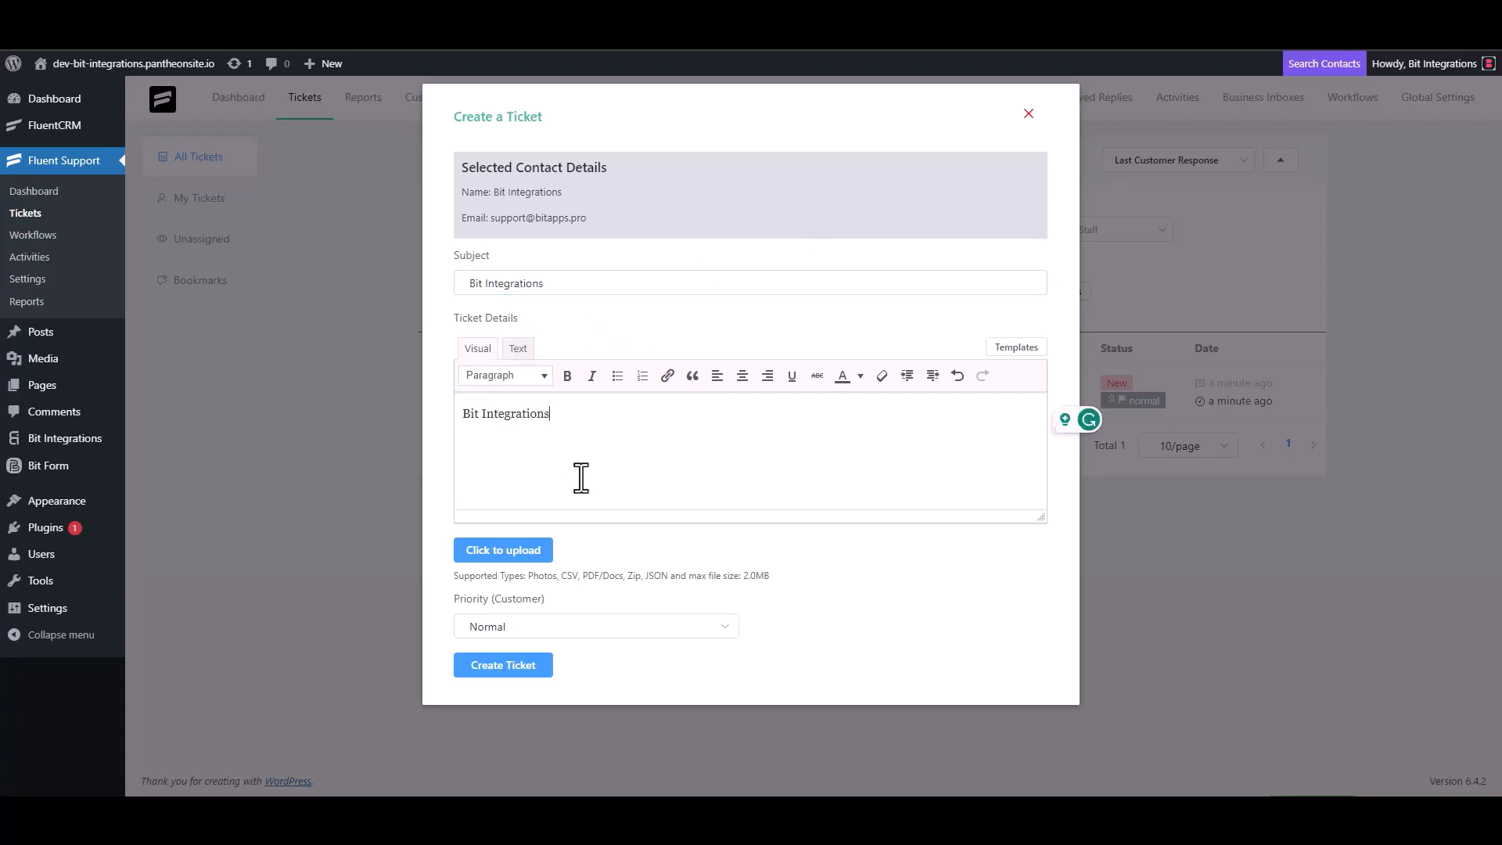
left_click(516, 666)
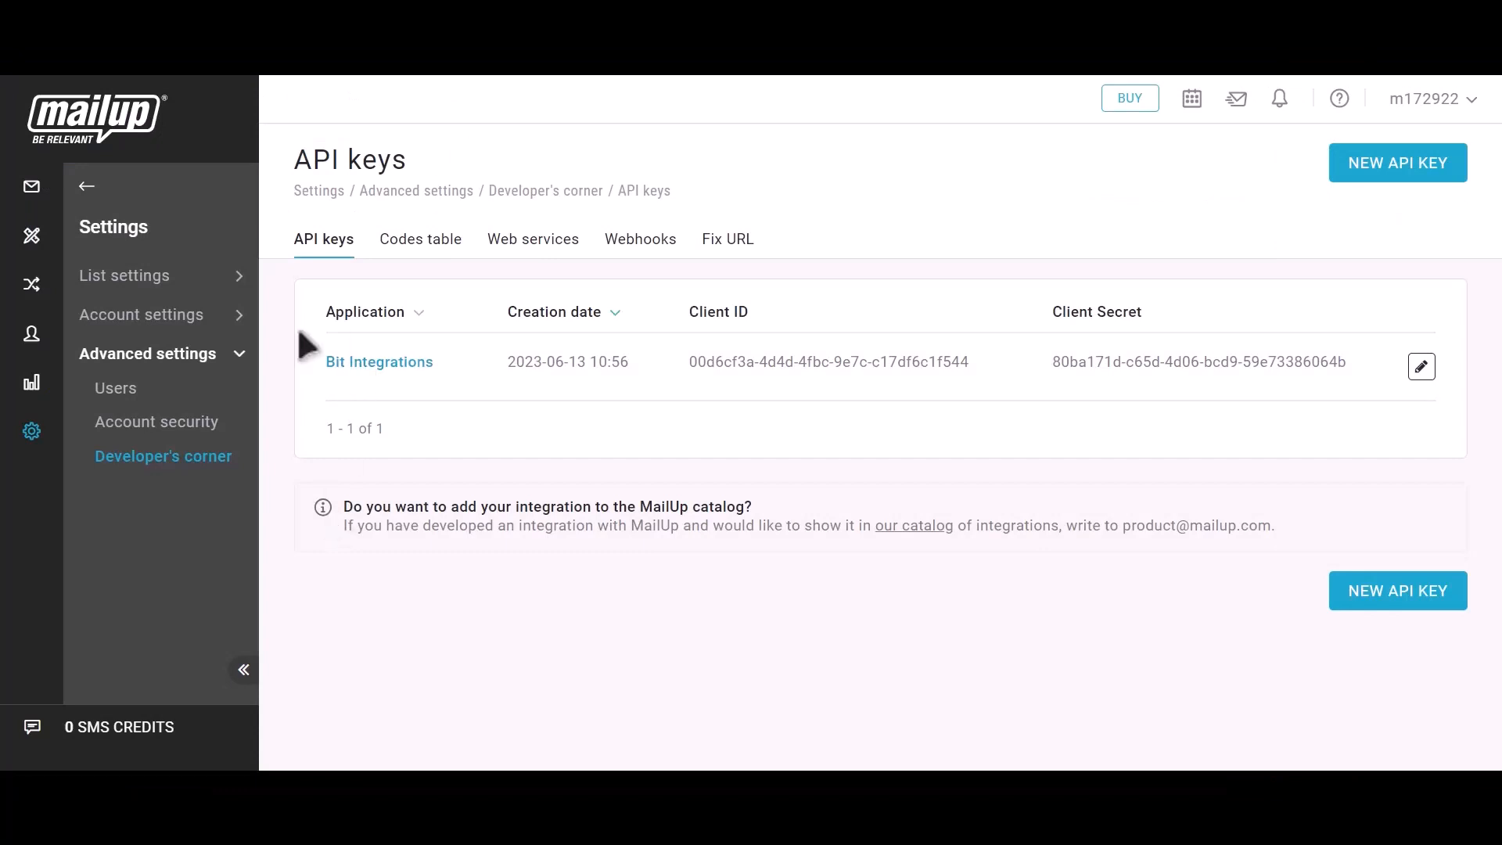
- Open Recipients > Email and highlight the new subscriber with last name 'Bit Integrations'
left_click(85, 190)
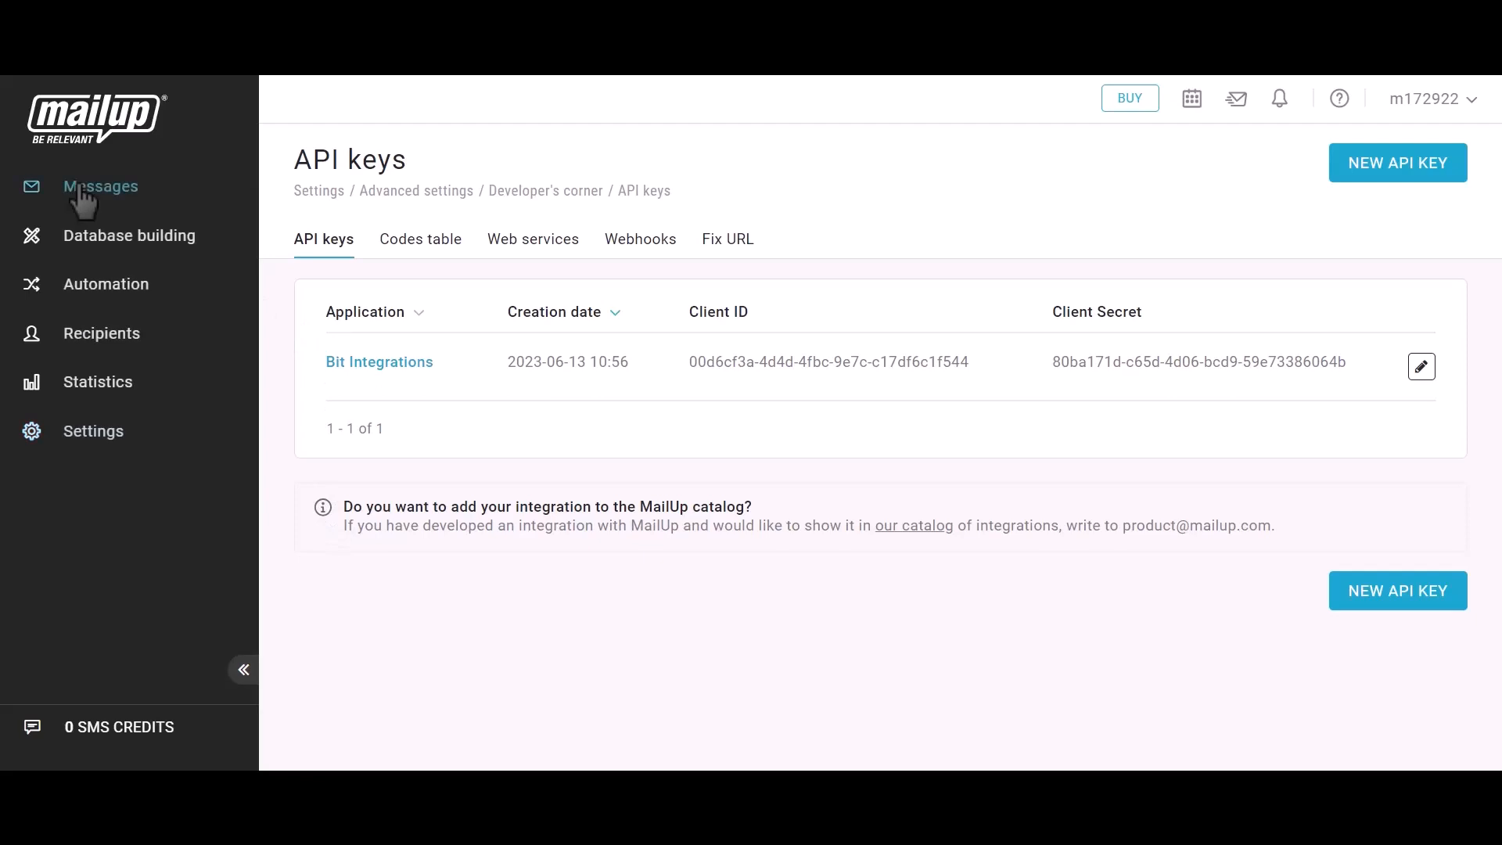
left_click(93, 336)
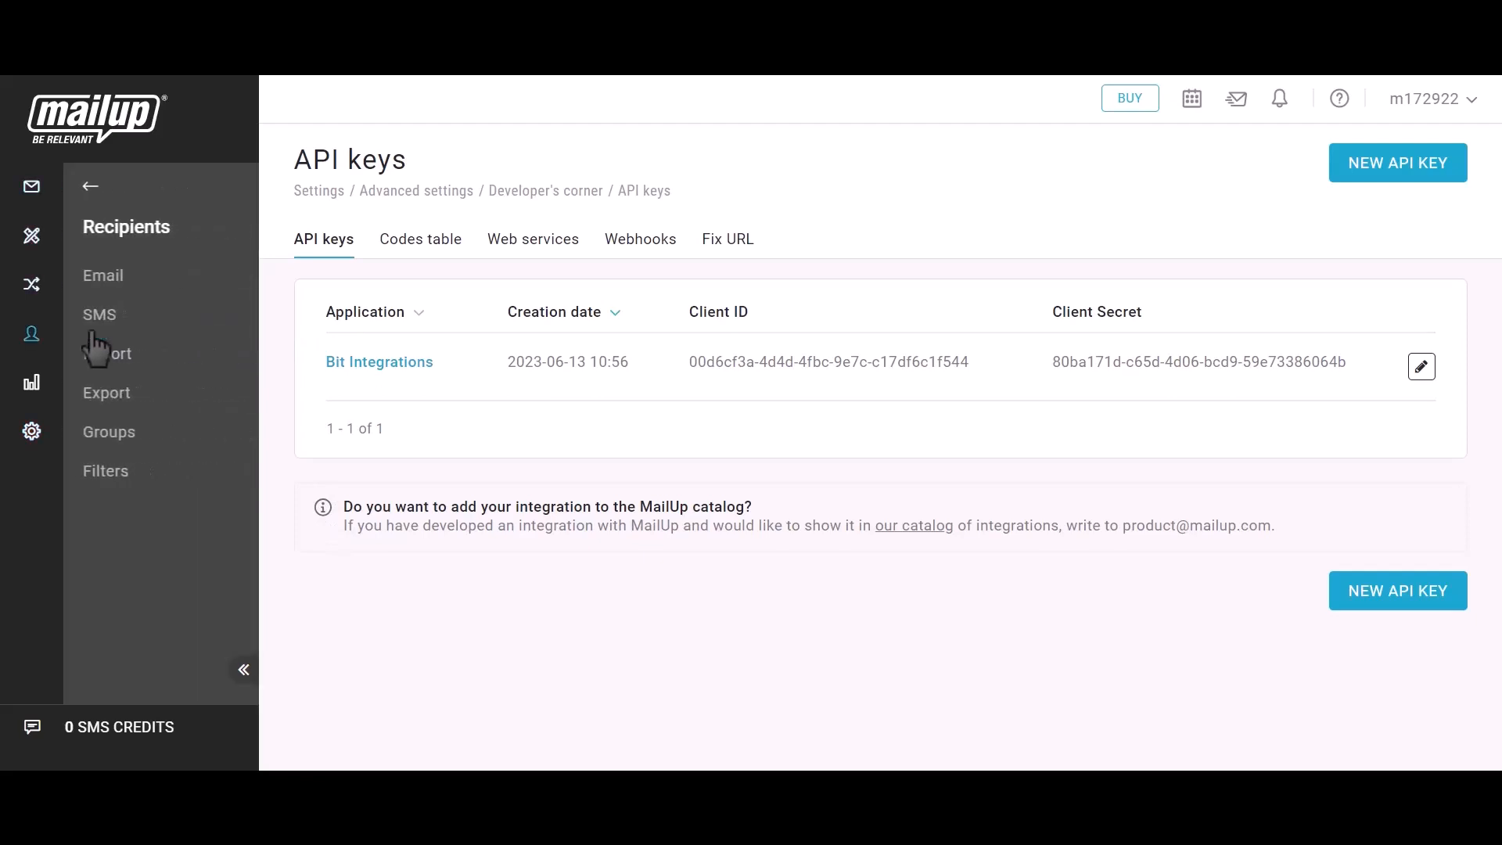
left_click(108, 285)
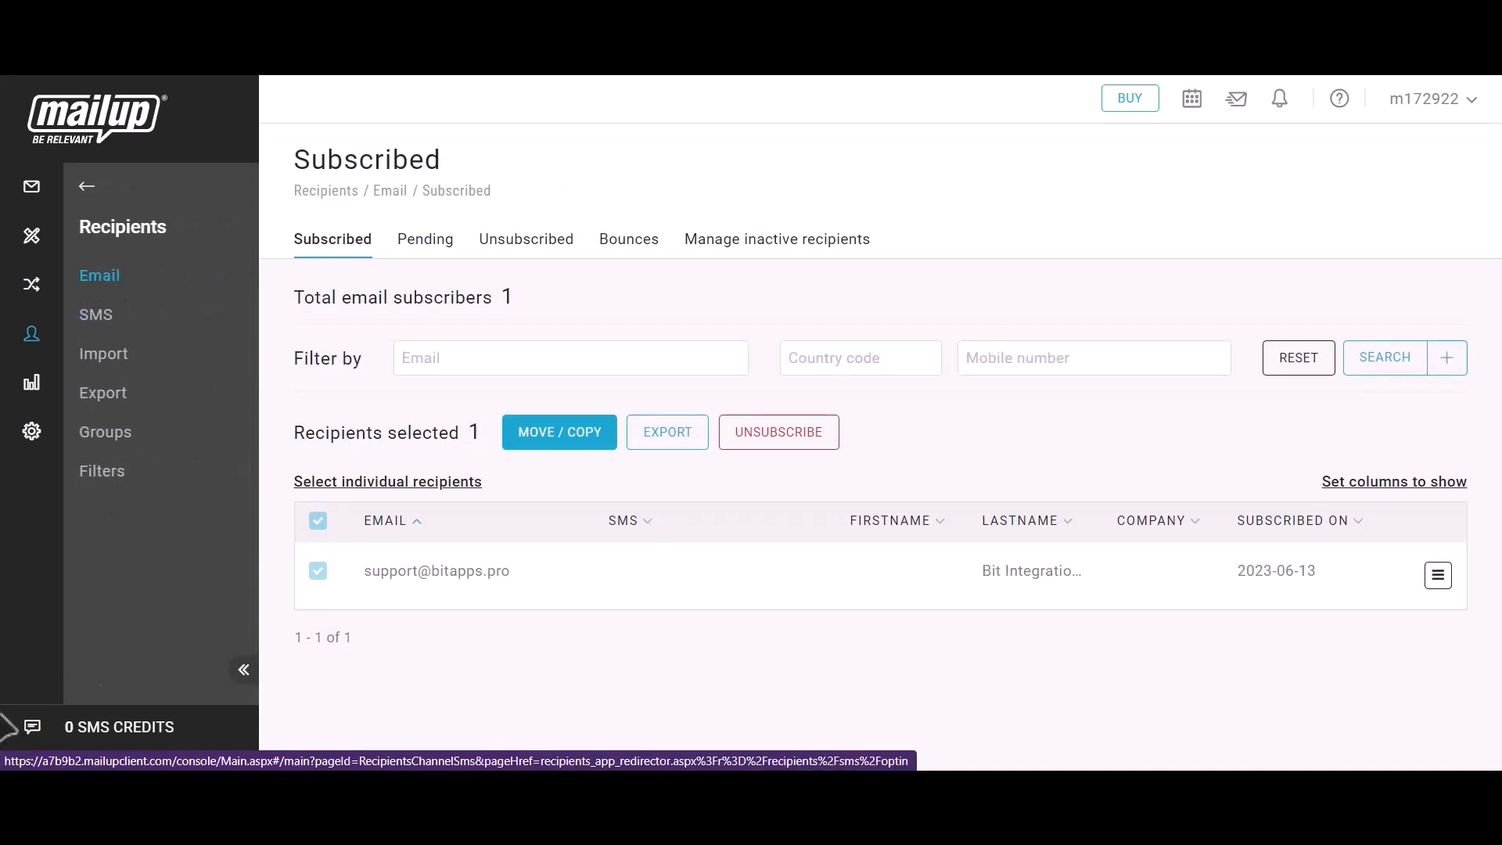
left_click_drag(360, 568, 520, 574)
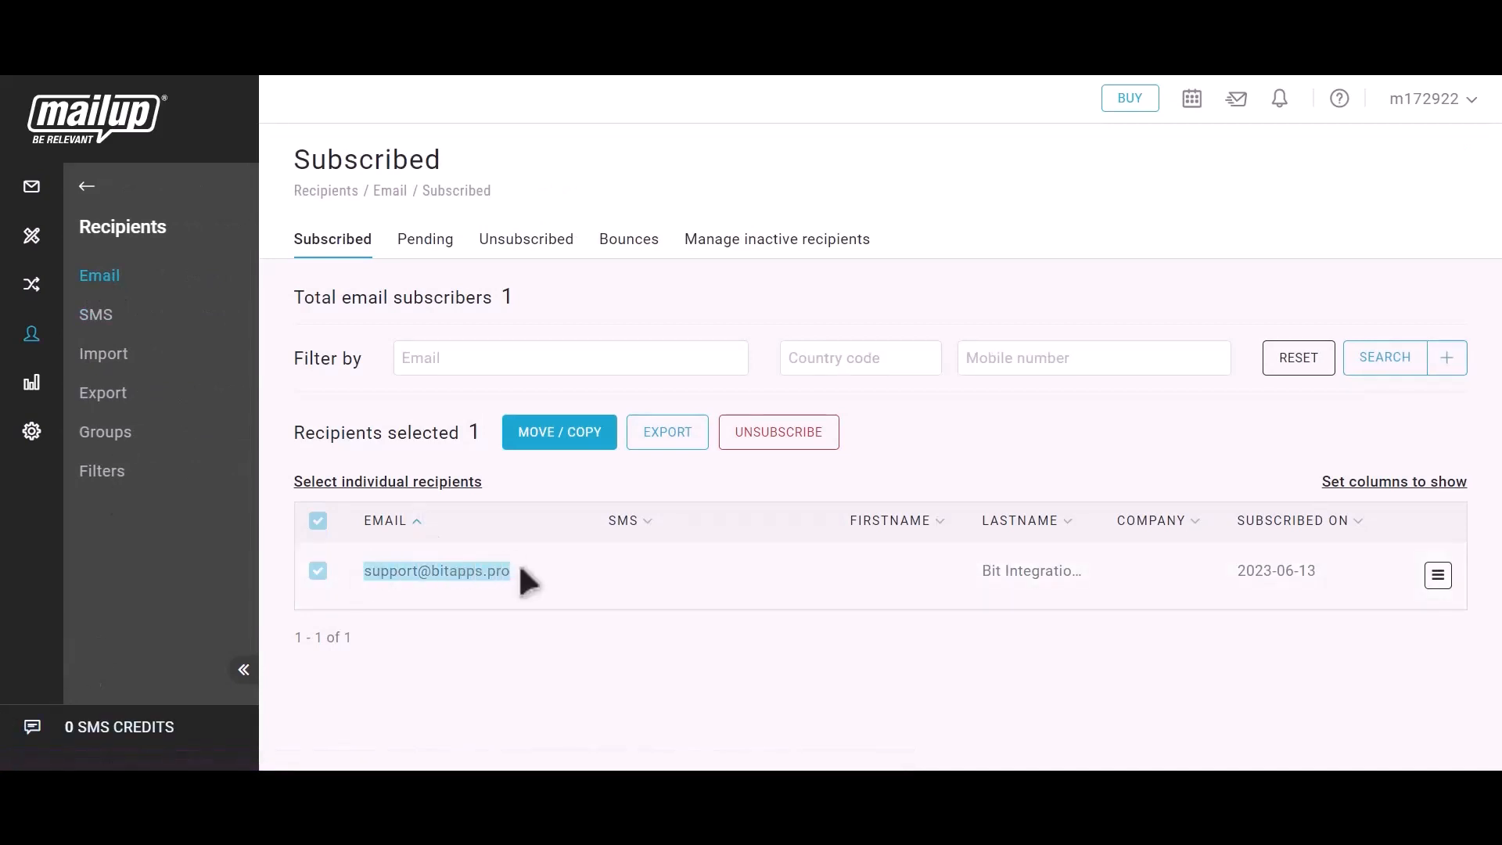
left_click_drag(978, 571, 1097, 584)
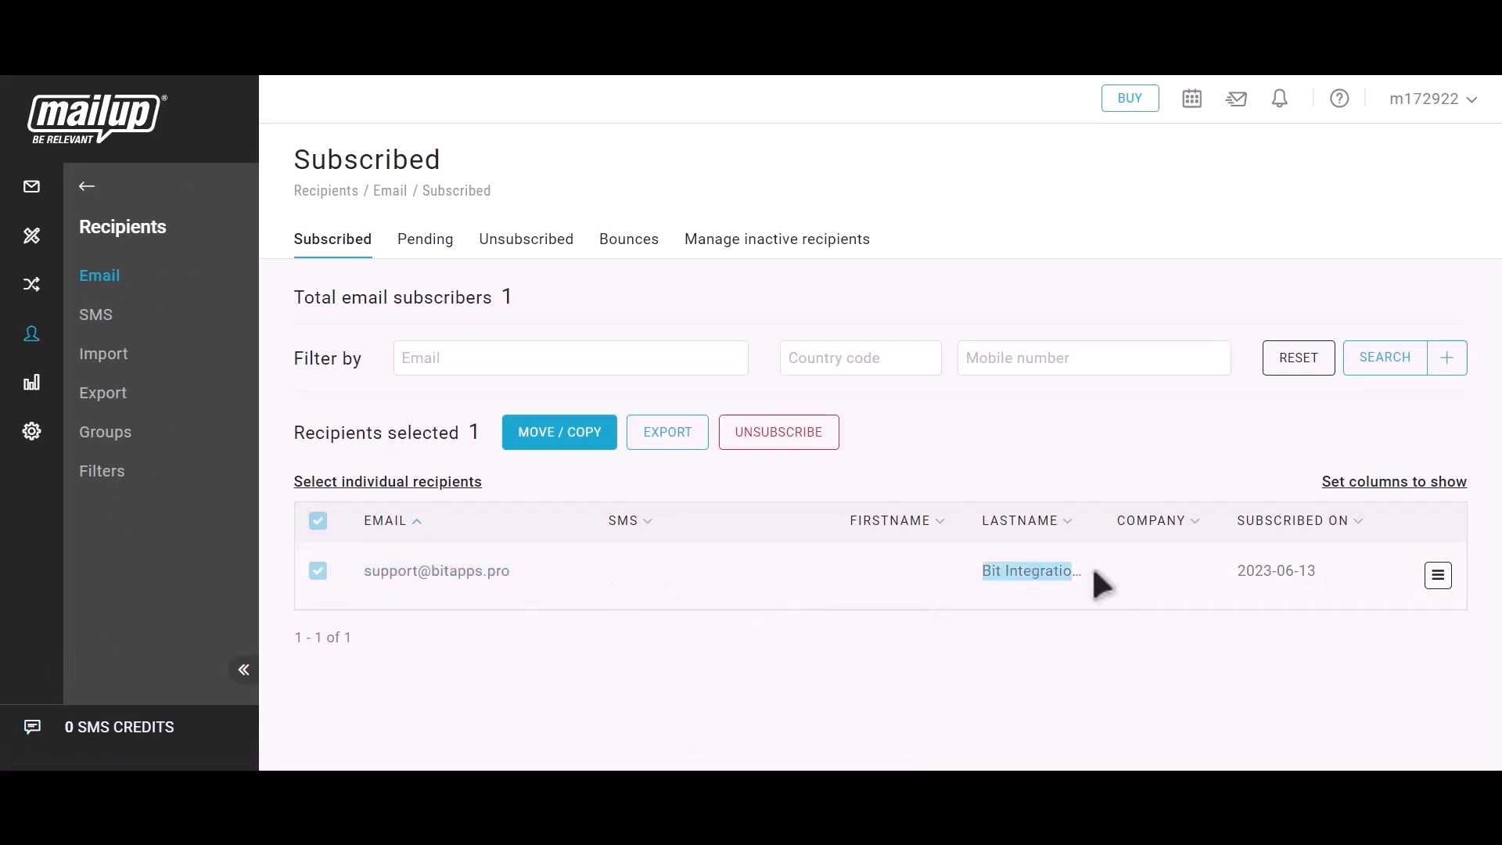
left_click(1103, 584)
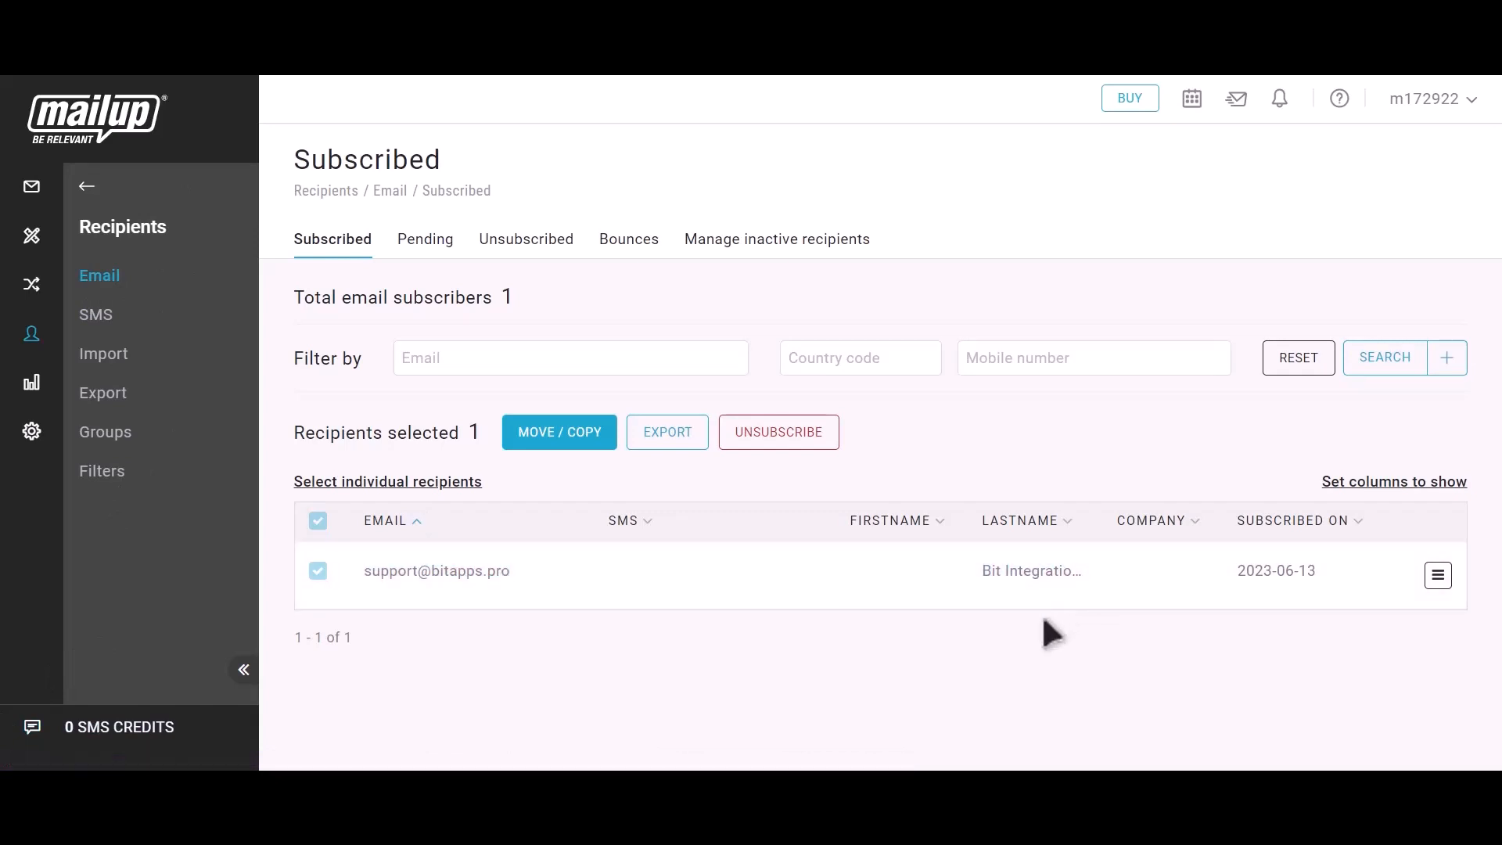